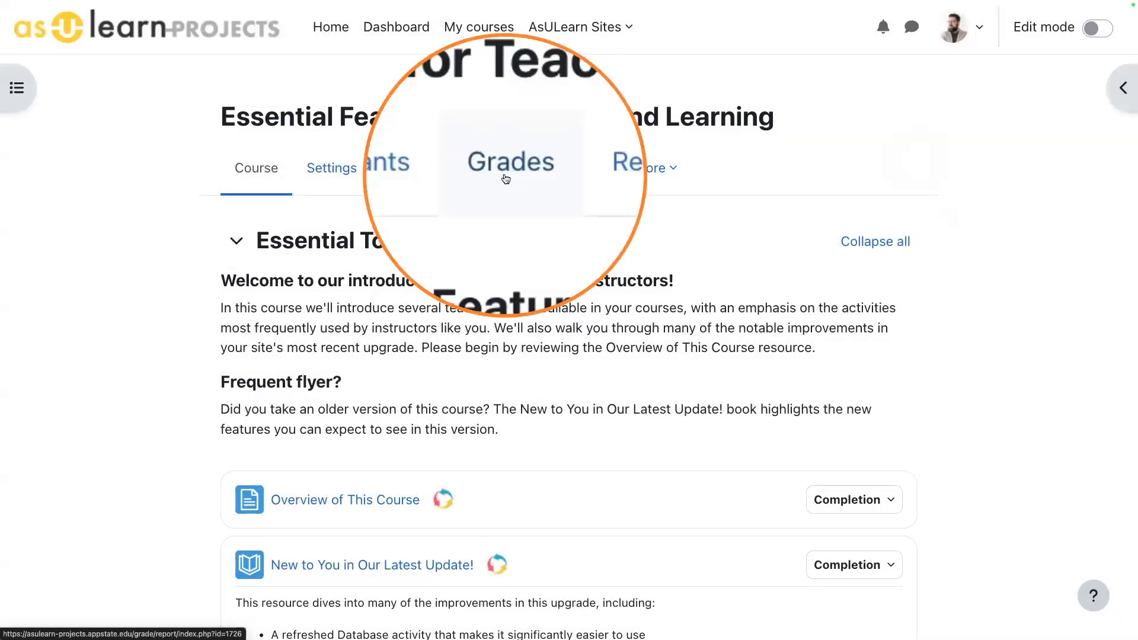
- View the course's block drawer with its activities and calendar, and close it again
click(1122, 89)
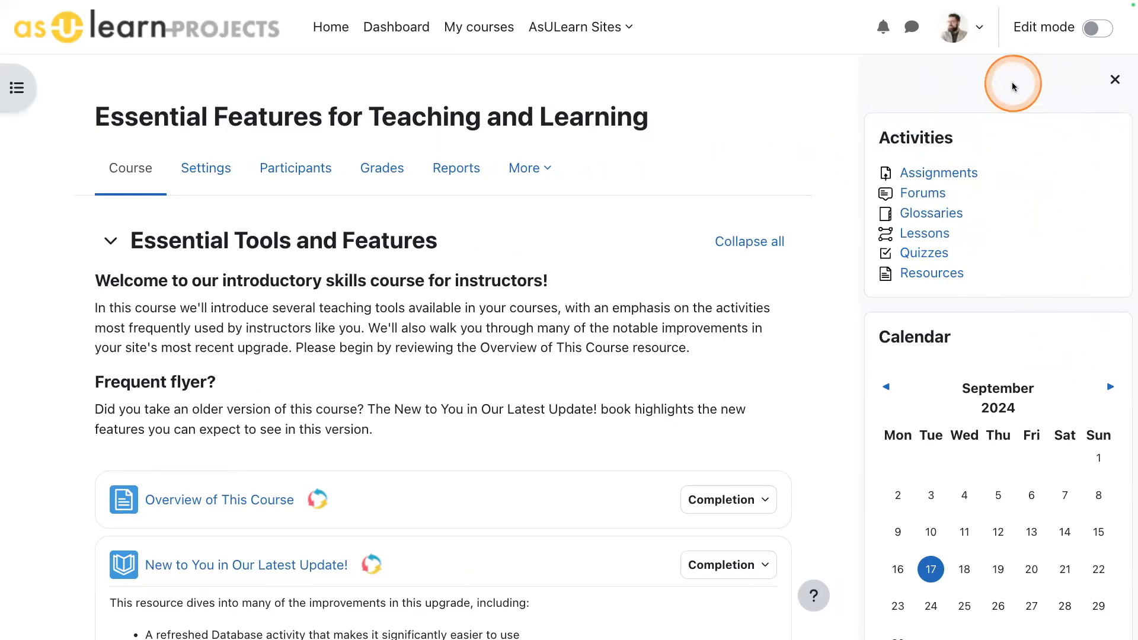
click(1115, 83)
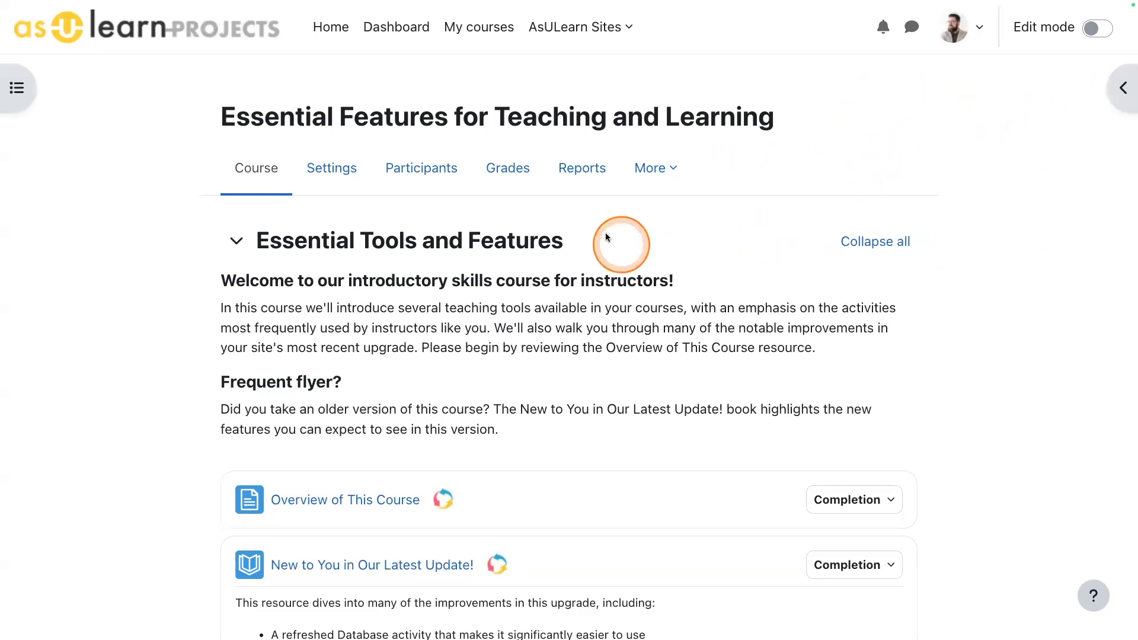
- Open the course's grader report and bring the student grade rows into view
click(508, 170)
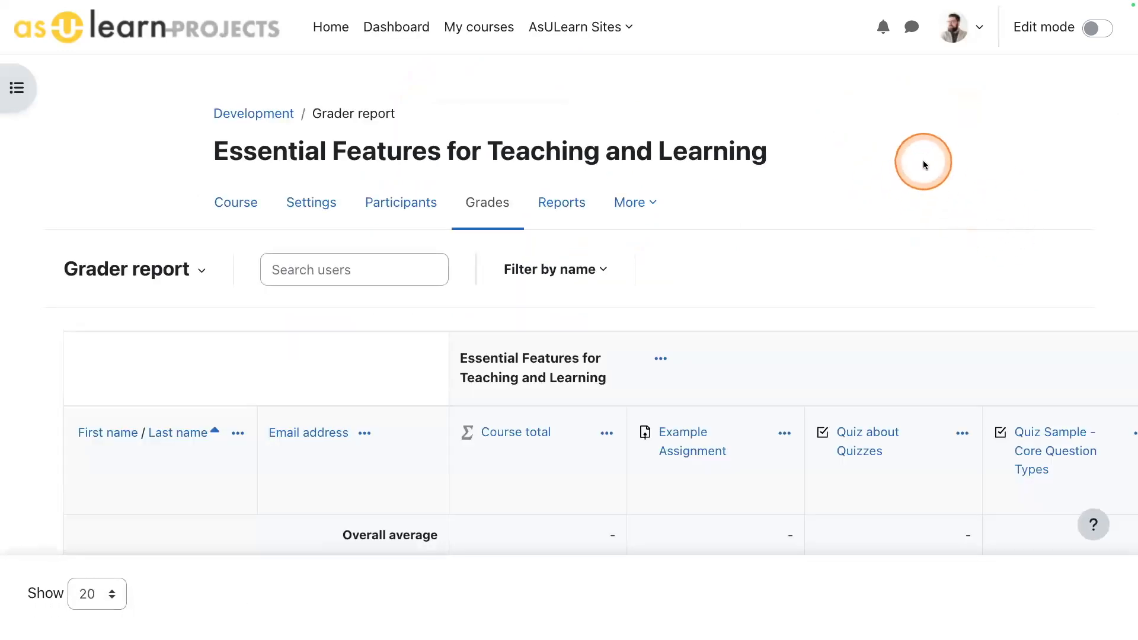
scroll(923, 160, down, 3)
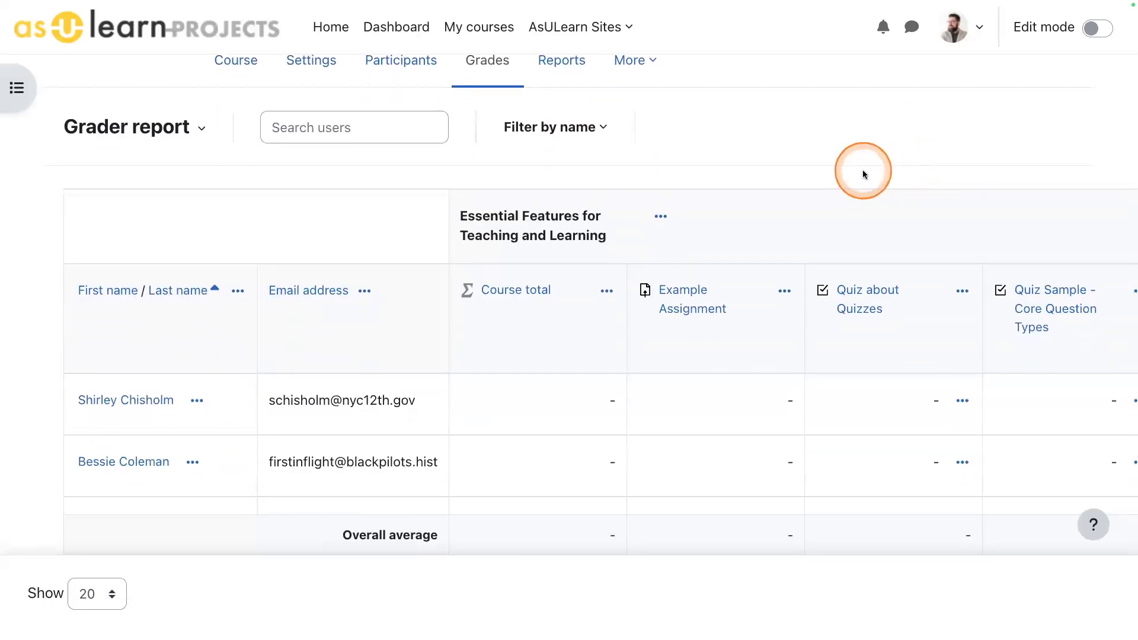
scroll(856, 178, down, 2)
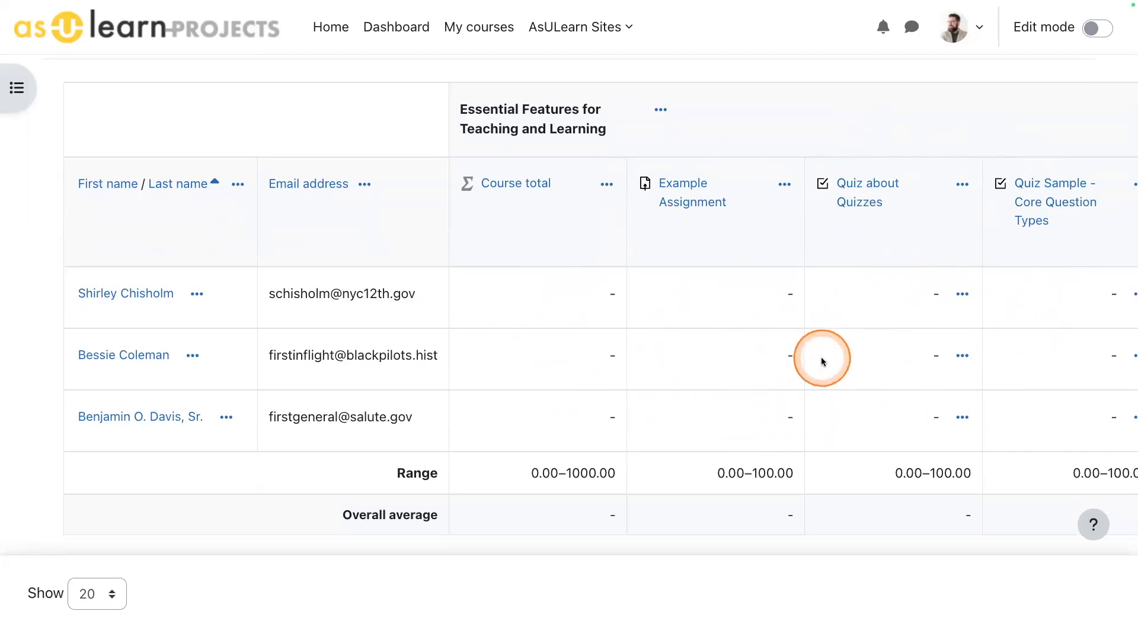
- Search the grader report for one student by partial first name, show only the match, and clear the search
scroll(821, 360, up, 3)
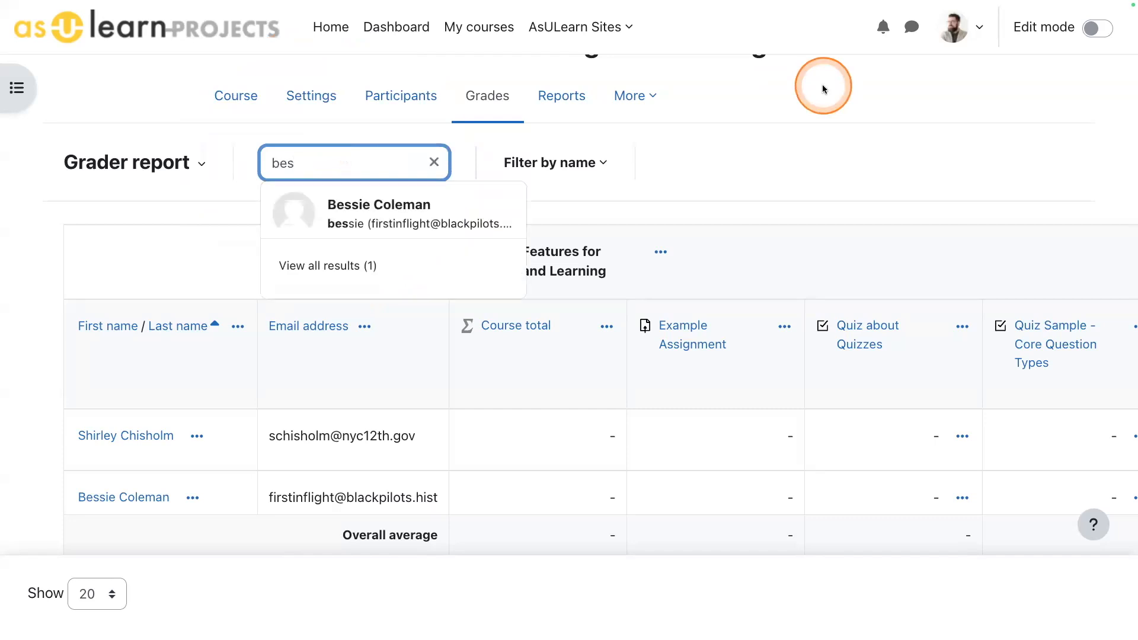
click(287, 203)
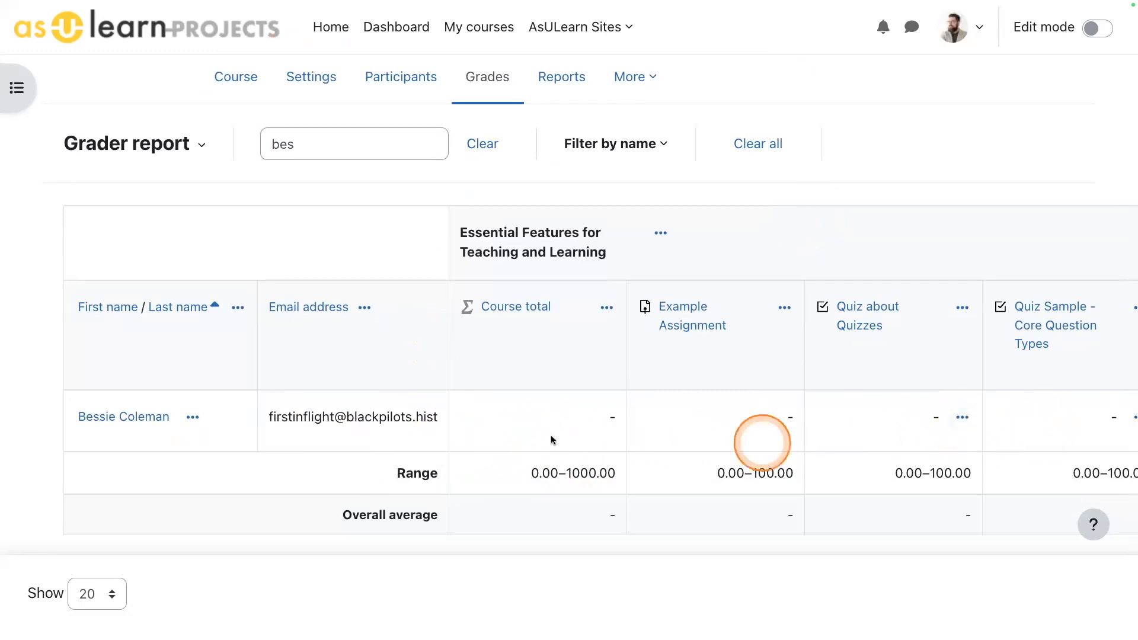
click(482, 145)
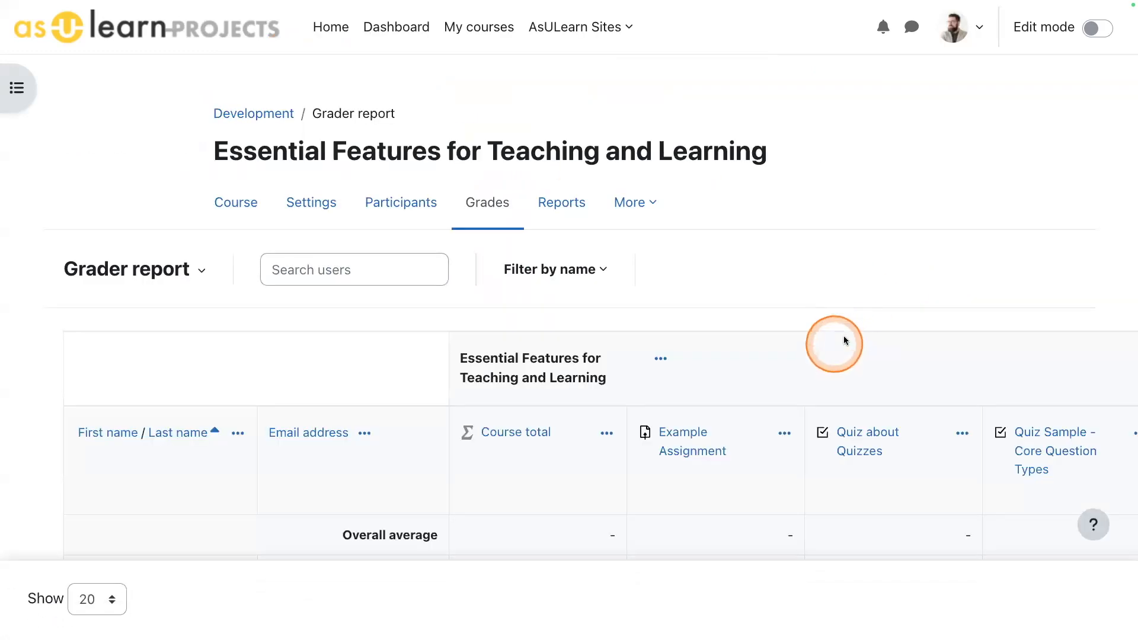
- View the grader report's first-name and last-name initial filters and close them without applying any
scroll(877, 308, down, 3)
click(555, 127)
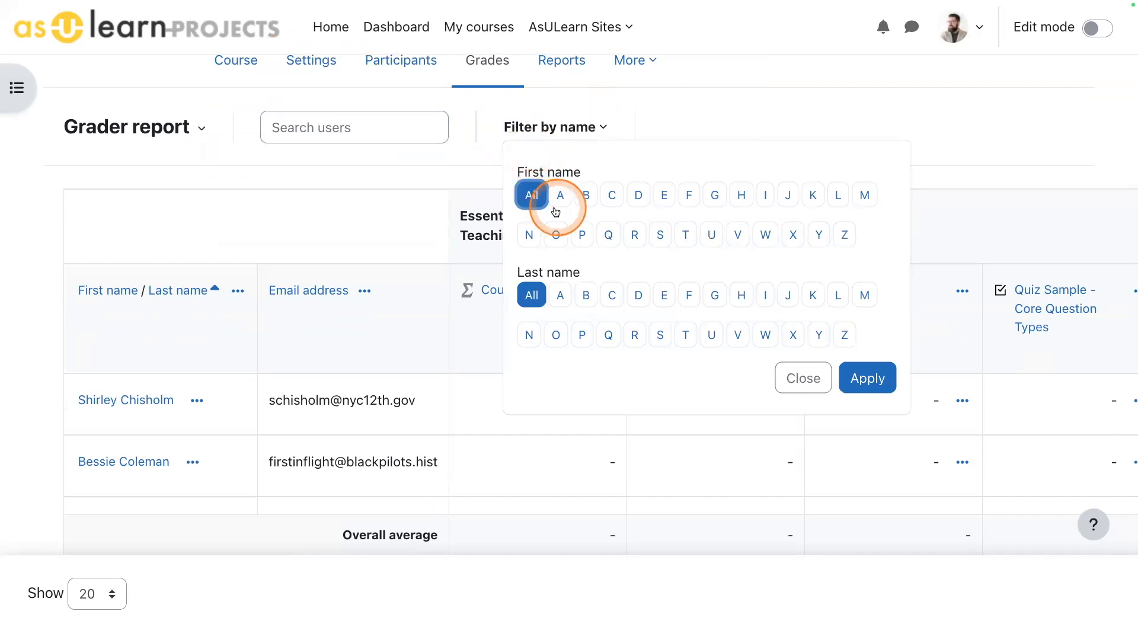
click(803, 378)
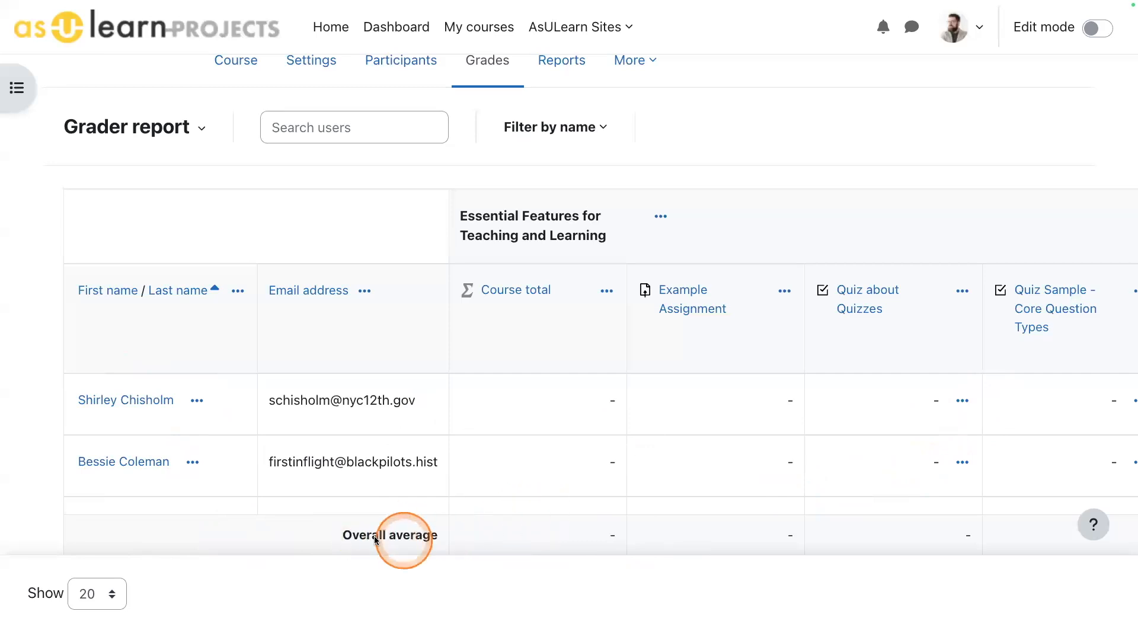
- Examine the grader report's headers, student rows and overall average row at an enlarged page zoom, and restore the zoom
scroll(717, 447, up, 3)
scroll(717, 444, down, 3)
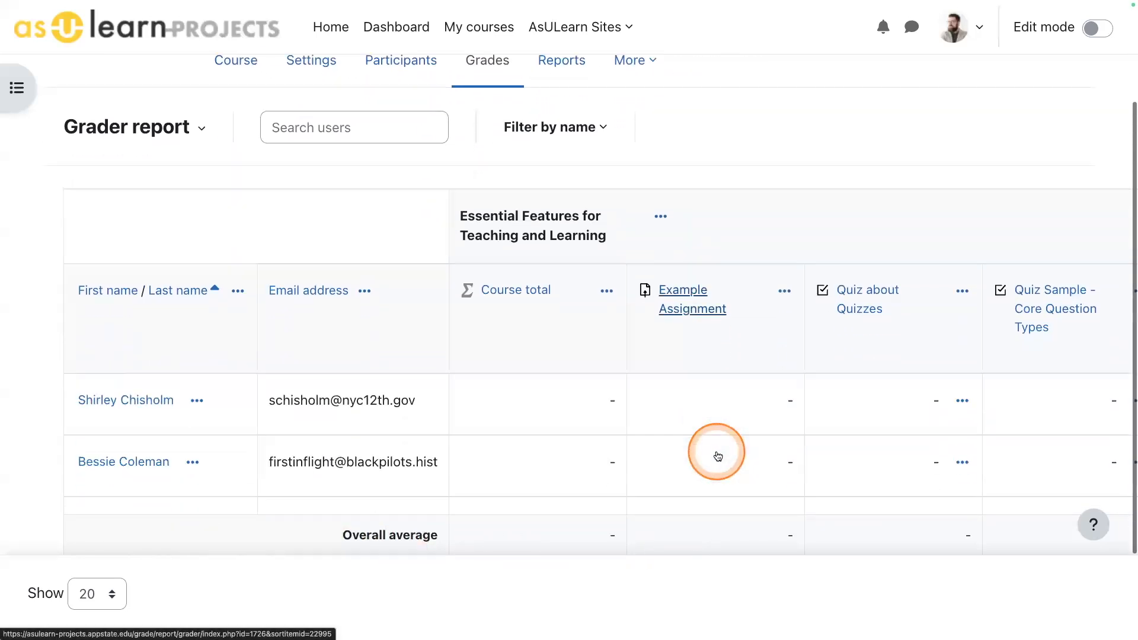
scroll(717, 455, down, 1)
scroll(717, 450, up, 1)
scroll(717, 432, down, 2)
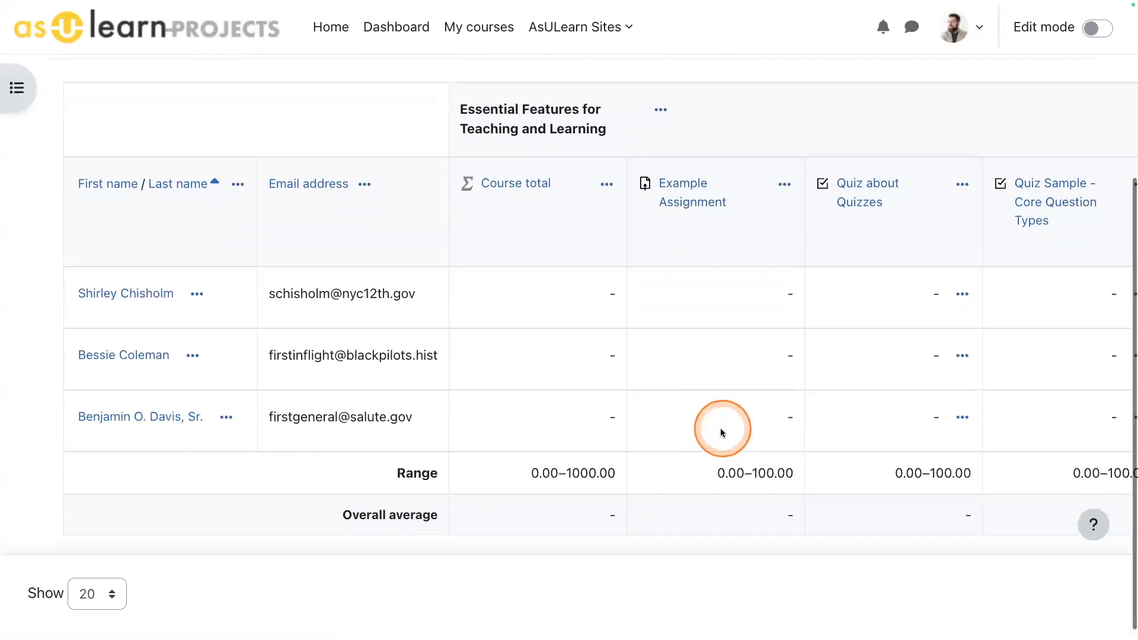
key(super+equal)
key(super+equal)
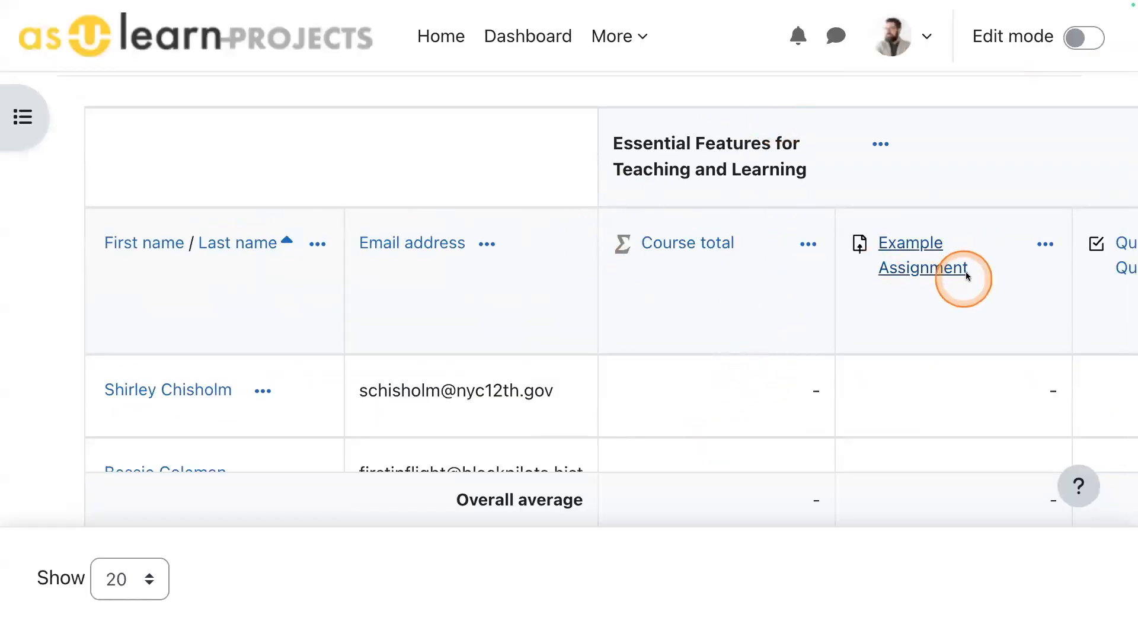
scroll(960, 307, right, 5)
scroll(887, 332, right, 3)
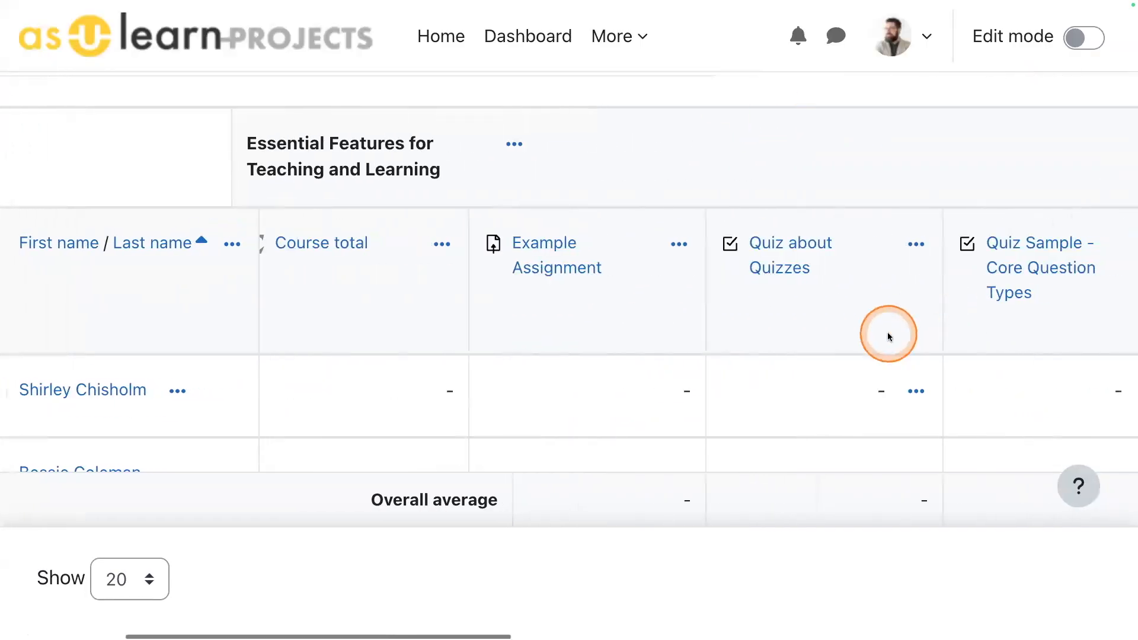
scroll(887, 332, down, 5)
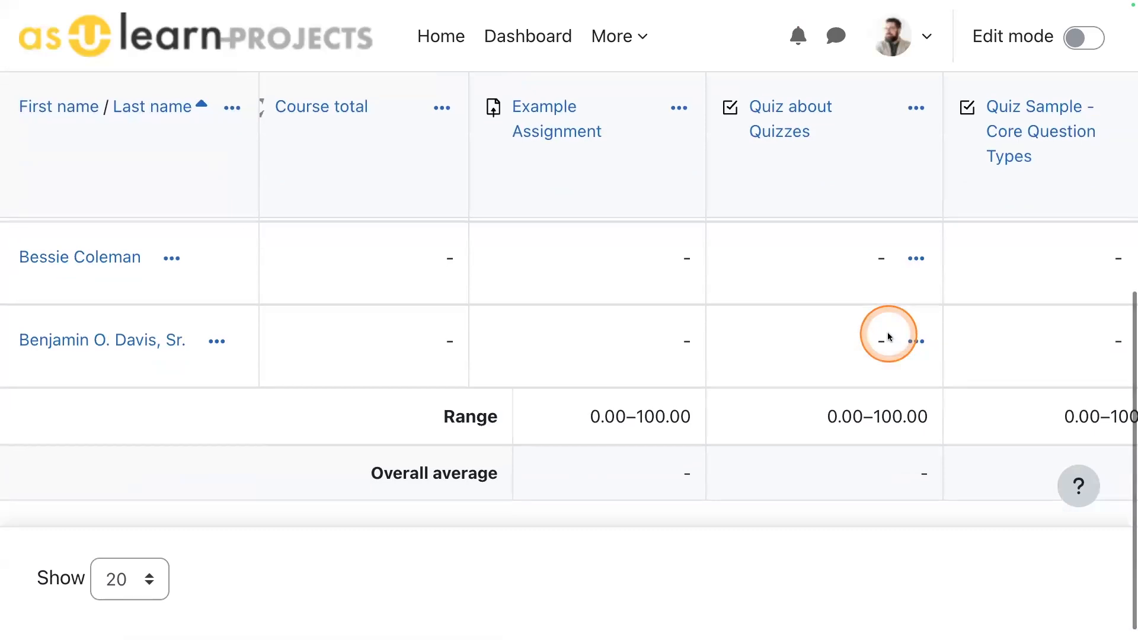
scroll(887, 336, up, 4)
scroll(888, 336, down, 4)
scroll(887, 336, up, 3)
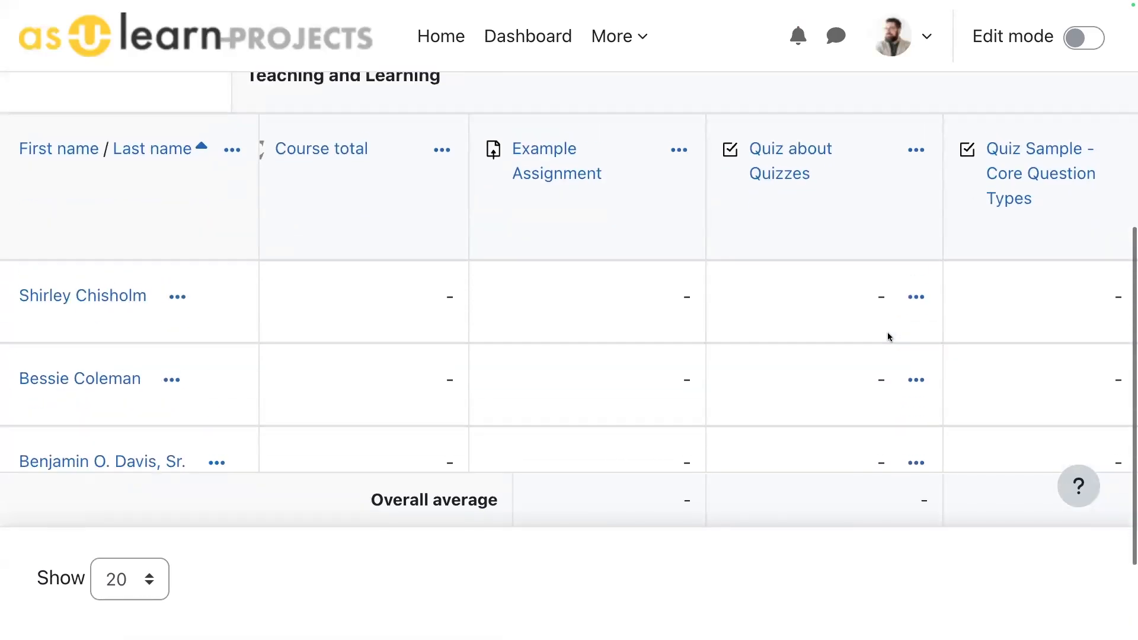
scroll(887, 336, down, 3)
click(887, 342)
scroll(887, 342, up, 3)
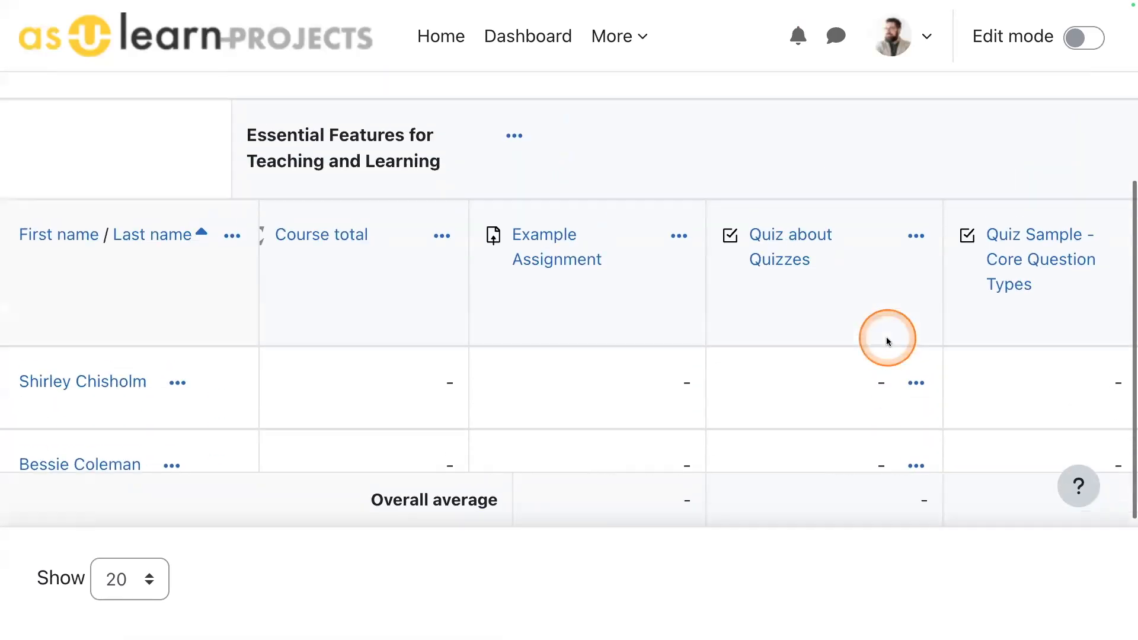
key(super+minus)
key(super+minus)
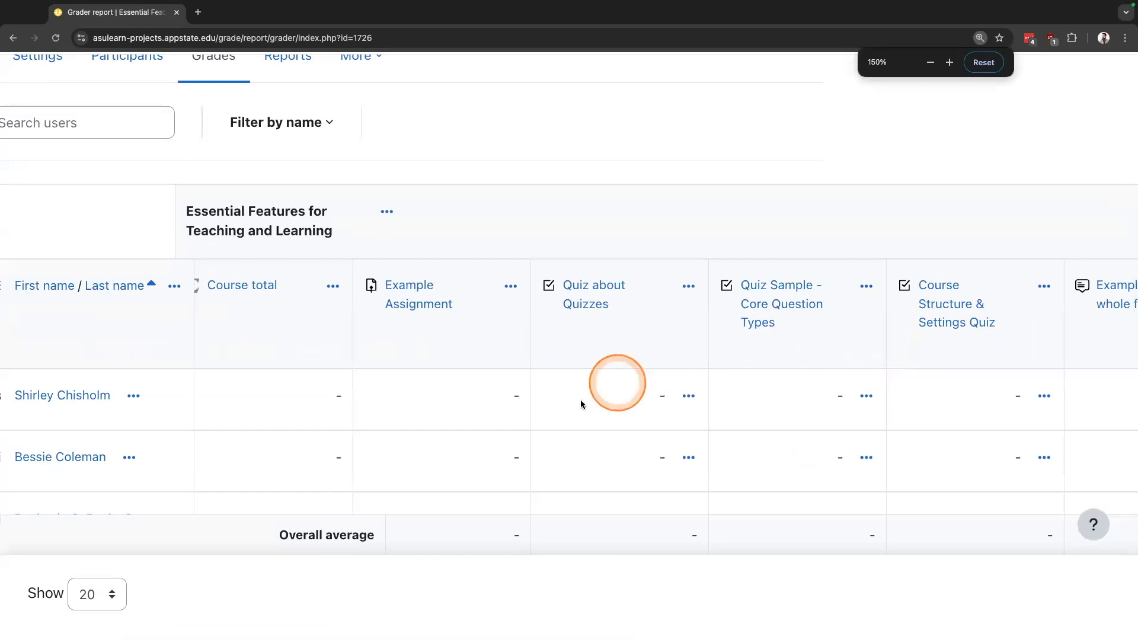
- Examine the activity grade columns across the full width of the grader report and return to its first columns
scroll(589, 416, right, 10)
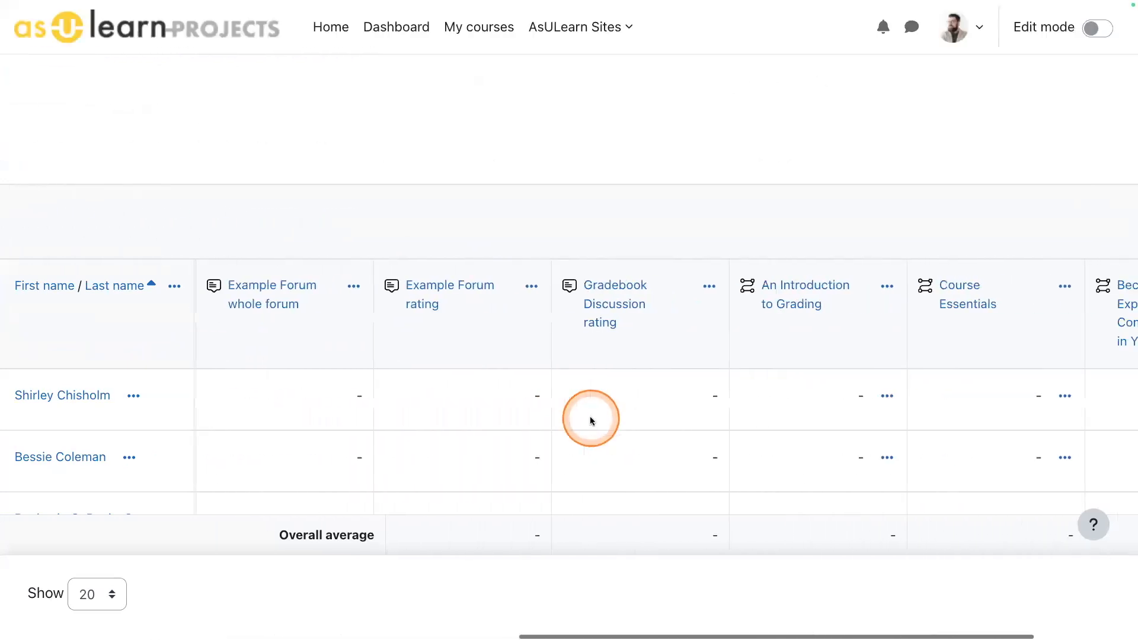
scroll(590, 416, right, 1)
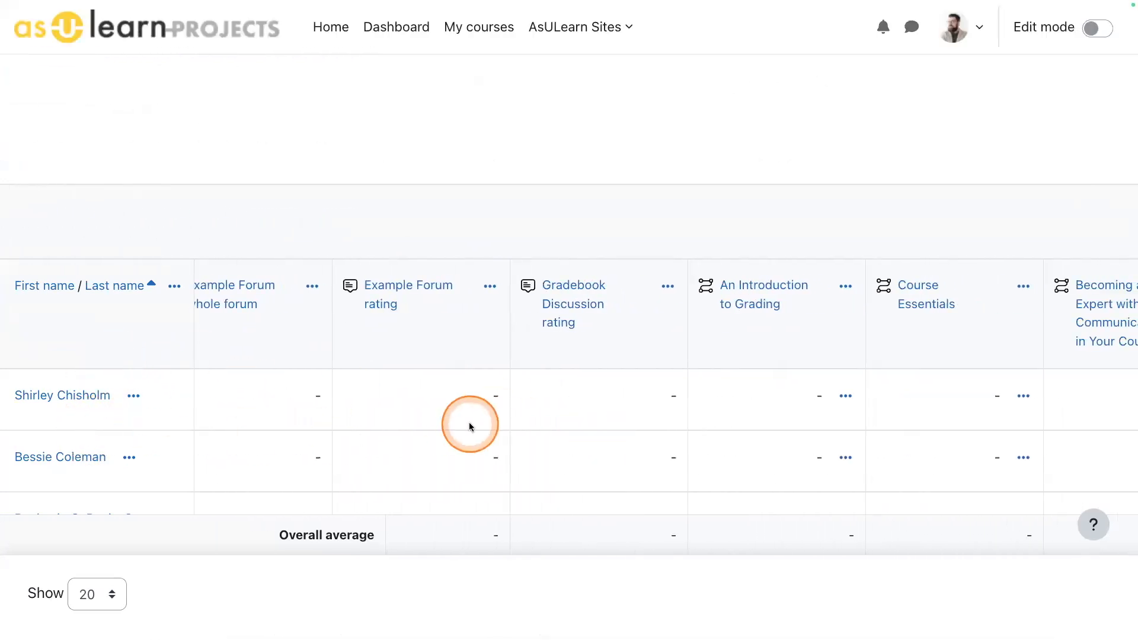
scroll(469, 424, right, 2)
scroll(468, 425, left, 15)
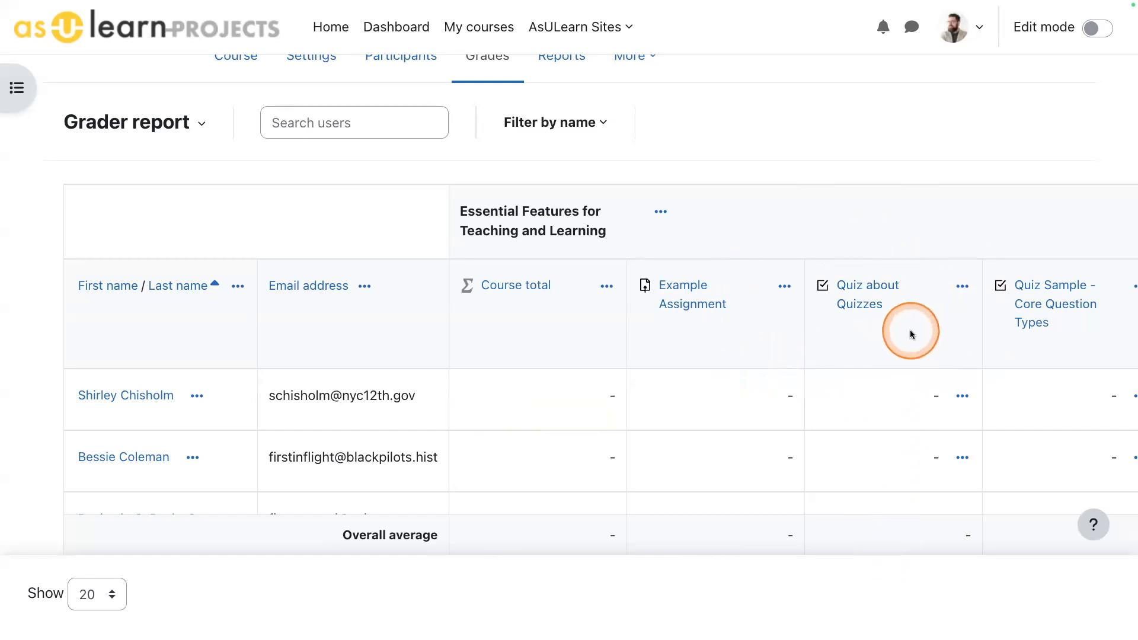
scroll(909, 336, down, 2)
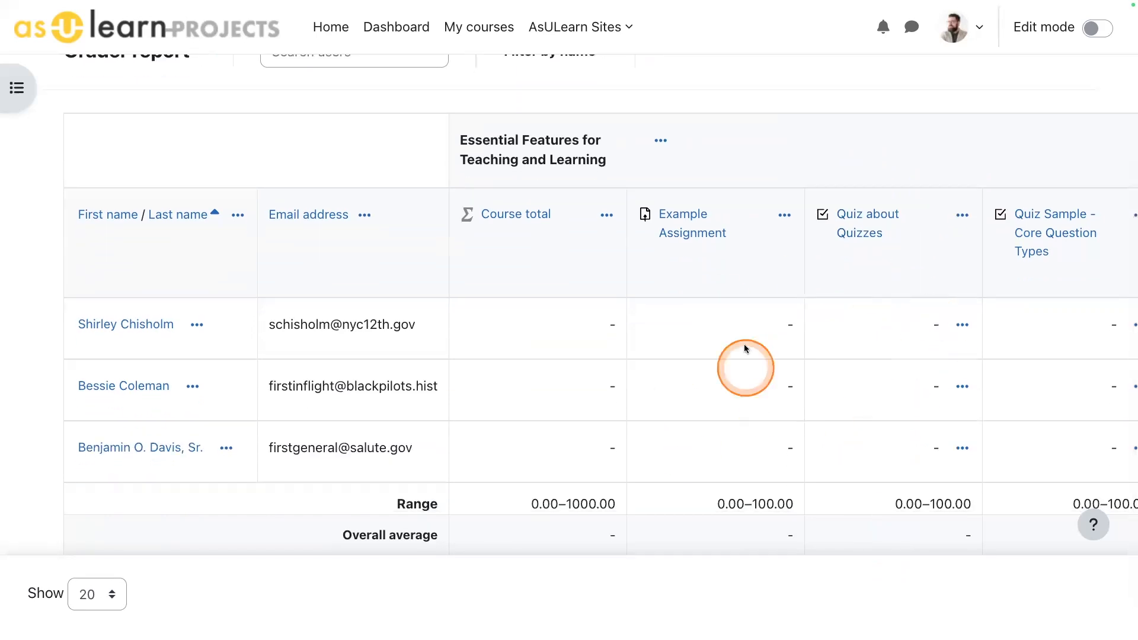
scroll(776, 367, up, 2)
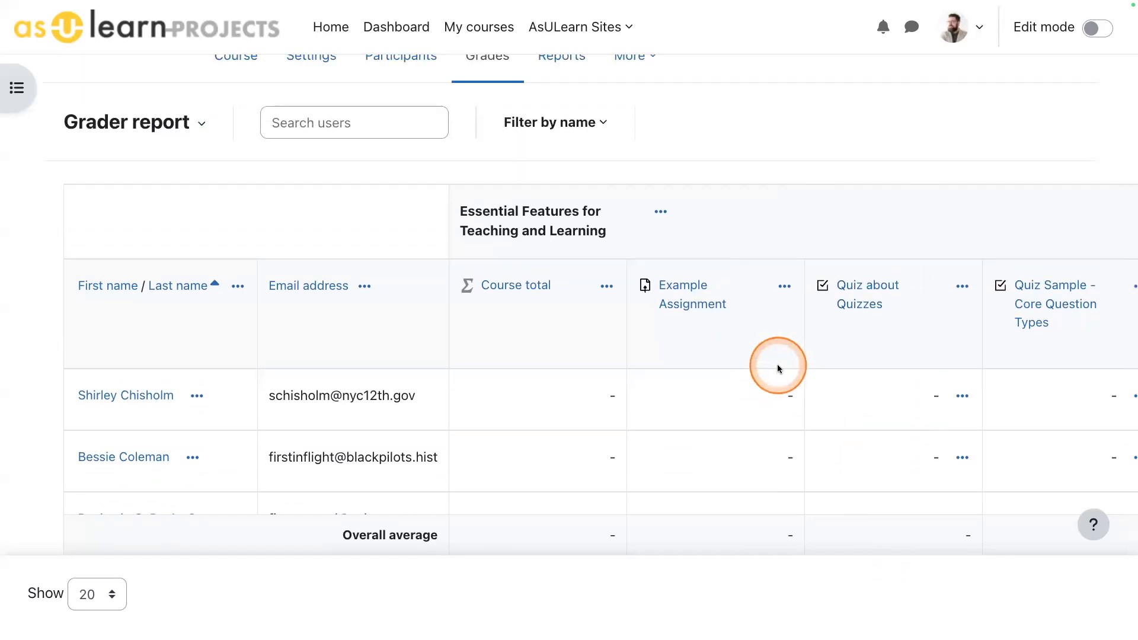
scroll(865, 373, down, 2)
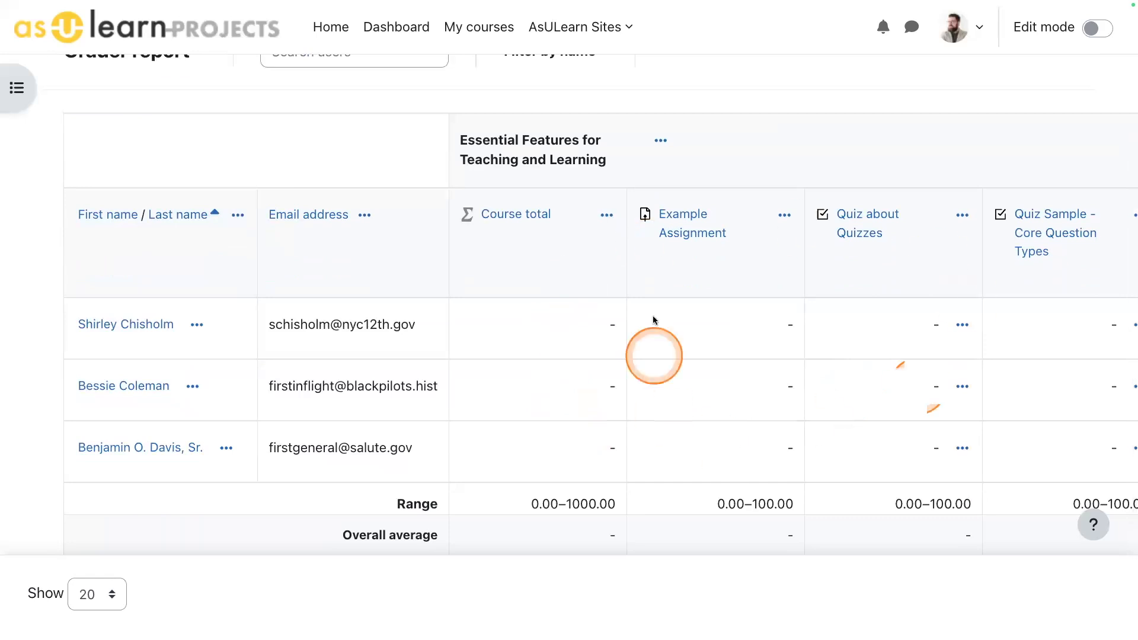
click(721, 330)
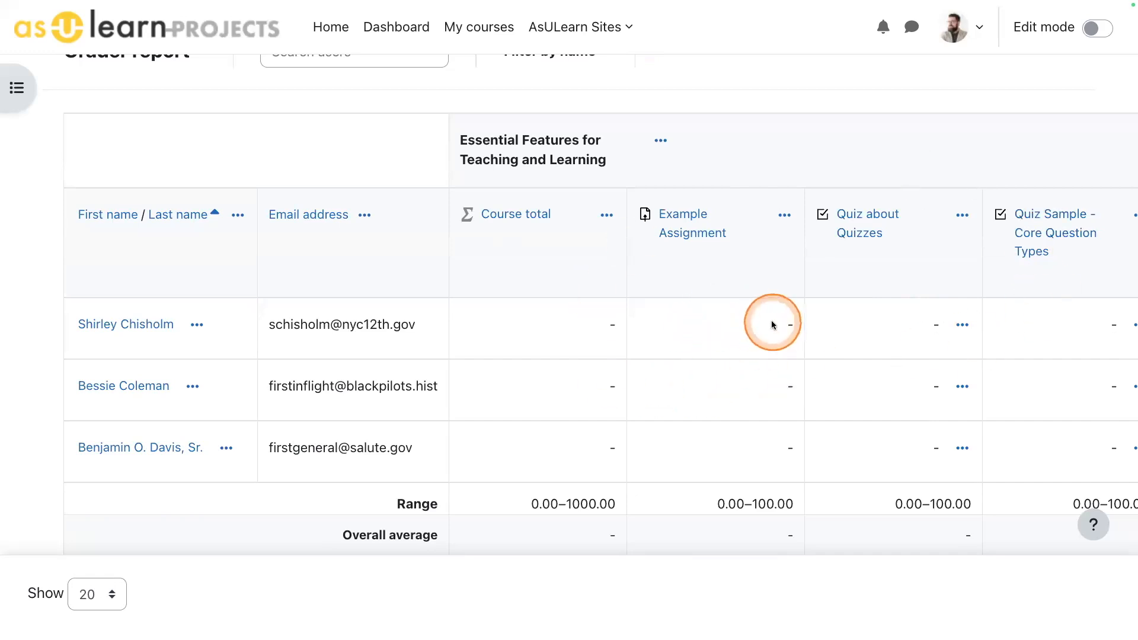
scroll(773, 325, right, 3)
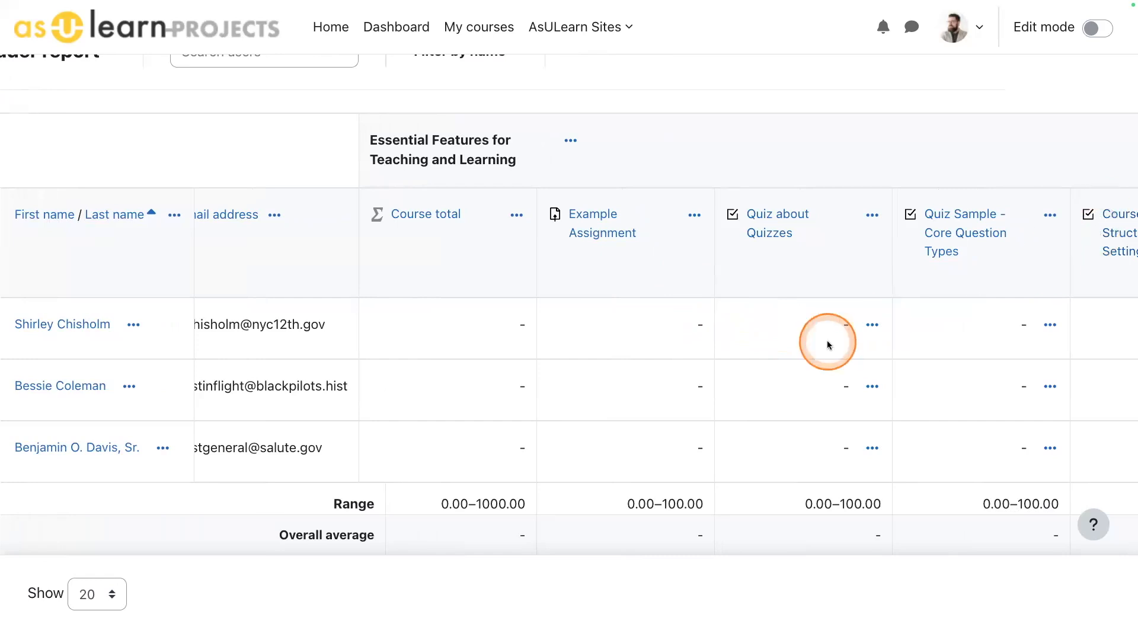
scroll(828, 343, right, 15)
scroll(827, 340, left, 17)
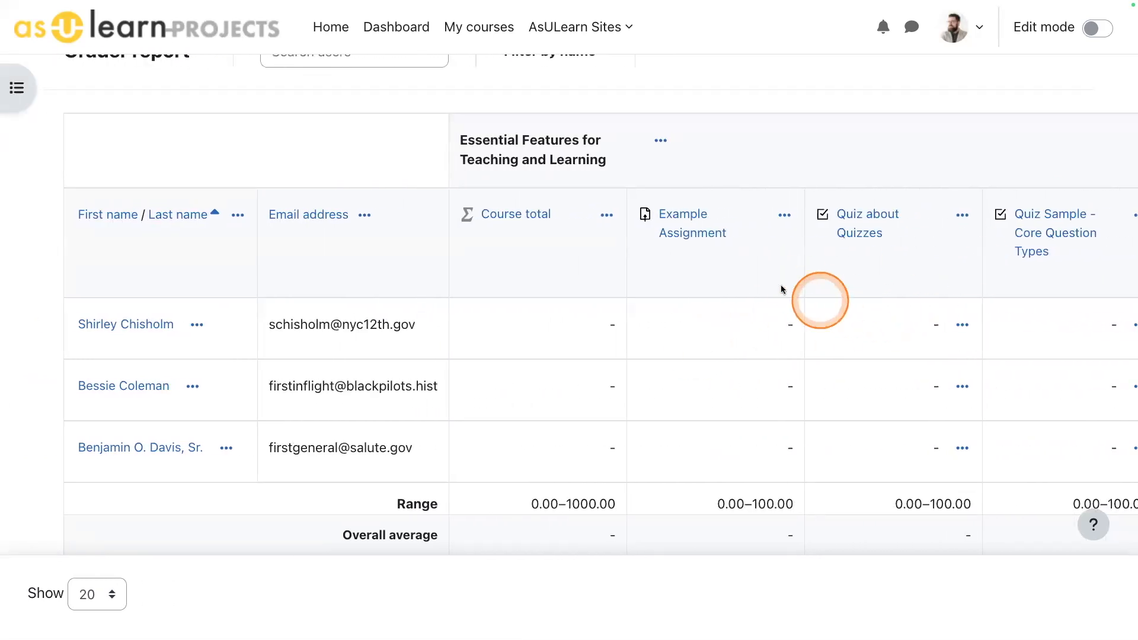
- Collapse the Example Assignment, Quiz about Quizzes, Quiz Sample - Core Question Types, and Course Structure & Settings Quiz columns
click(784, 216)
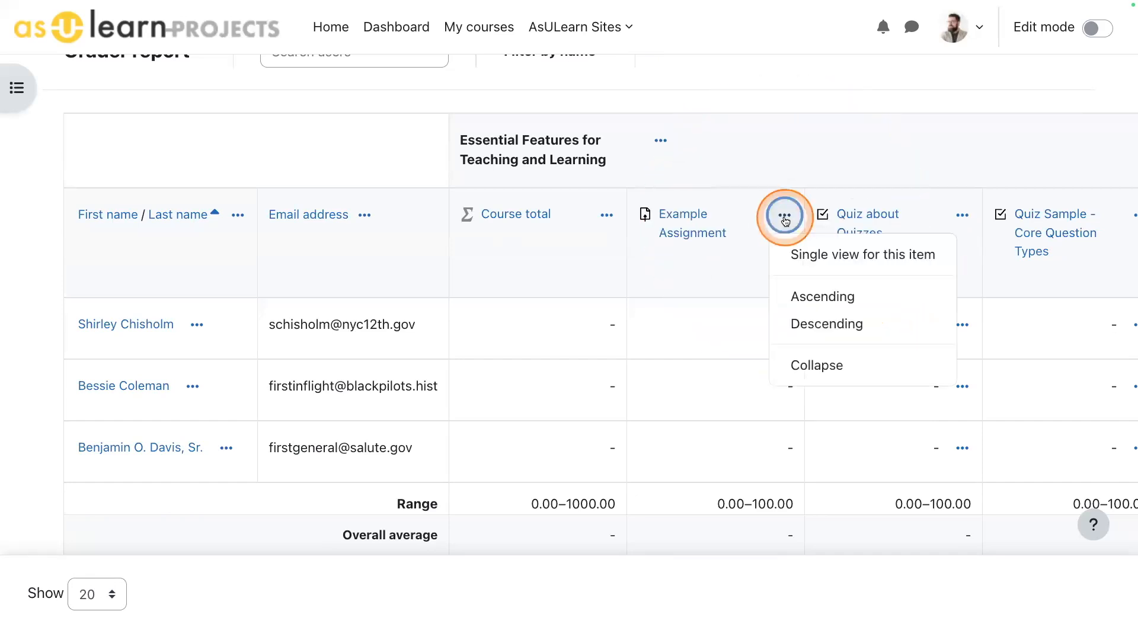
click(824, 370)
click(838, 215)
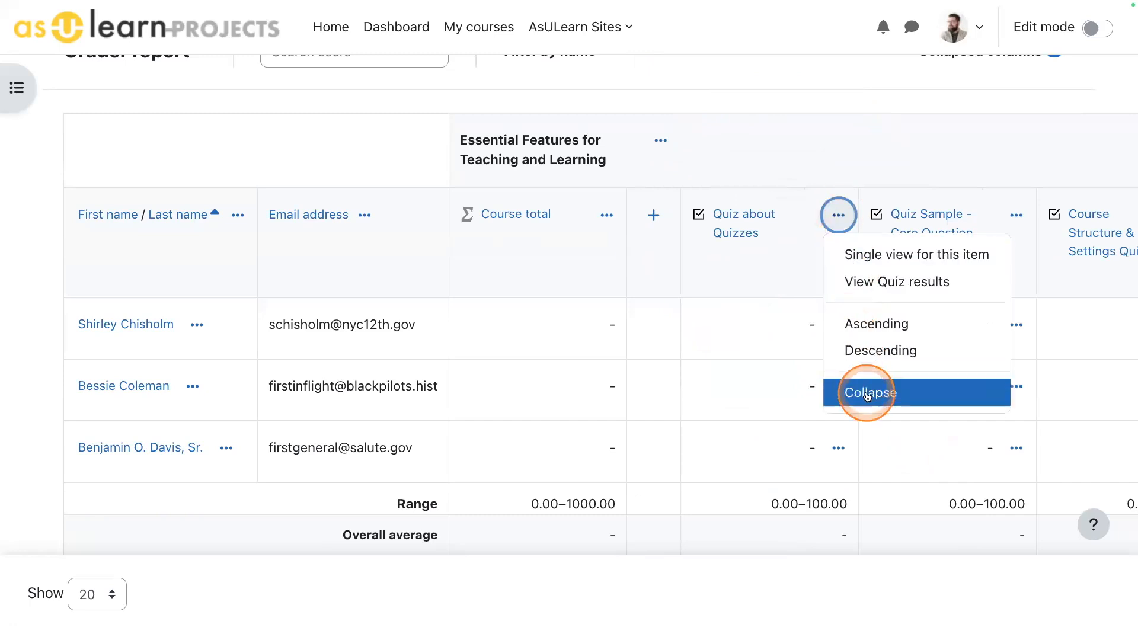
click(867, 394)
click(892, 215)
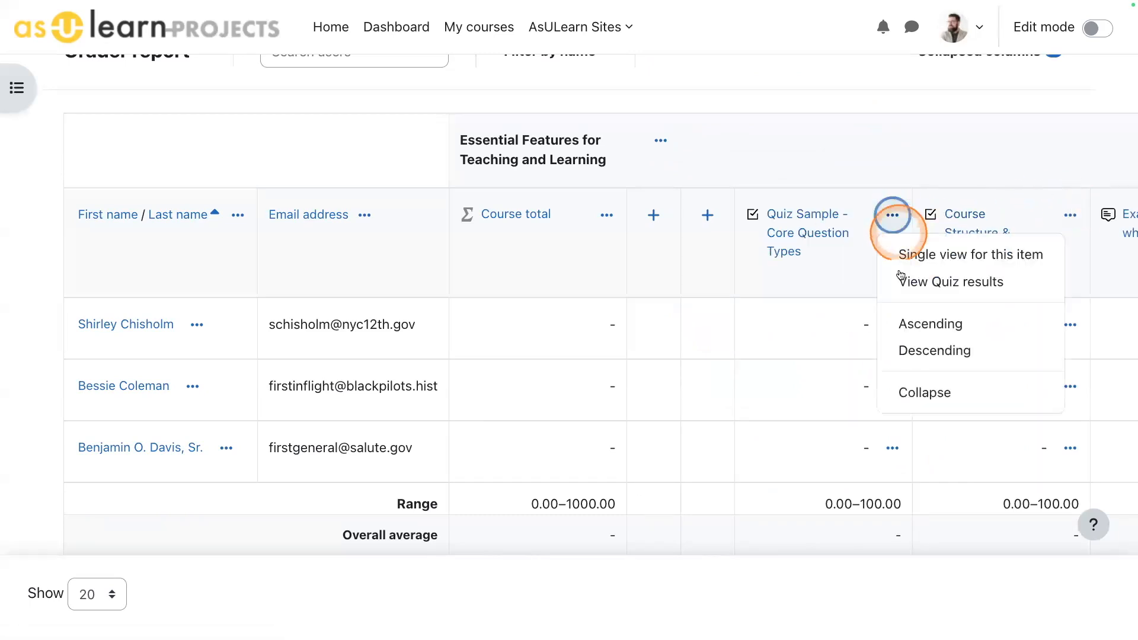
click(909, 394)
click(945, 215)
click(954, 391)
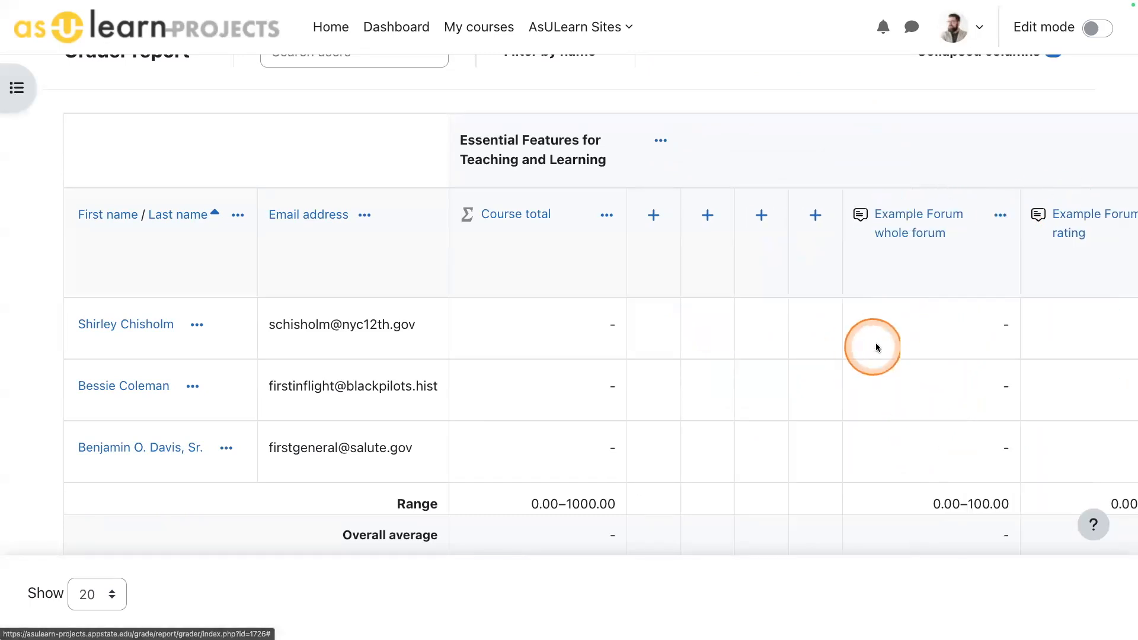
- Expand the Quiz about Quizzes column directly, and Quiz Sample - Core Question Types and Course Structure & Settings Quiz through the collapsed columns list
scroll(877, 344, up, 1)
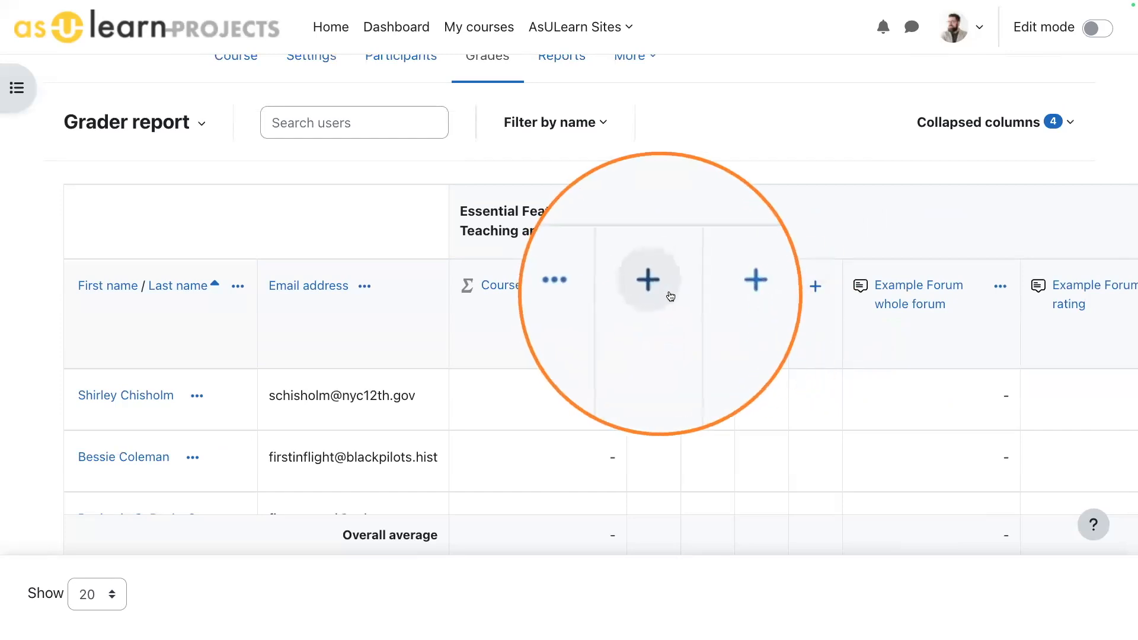
click(708, 287)
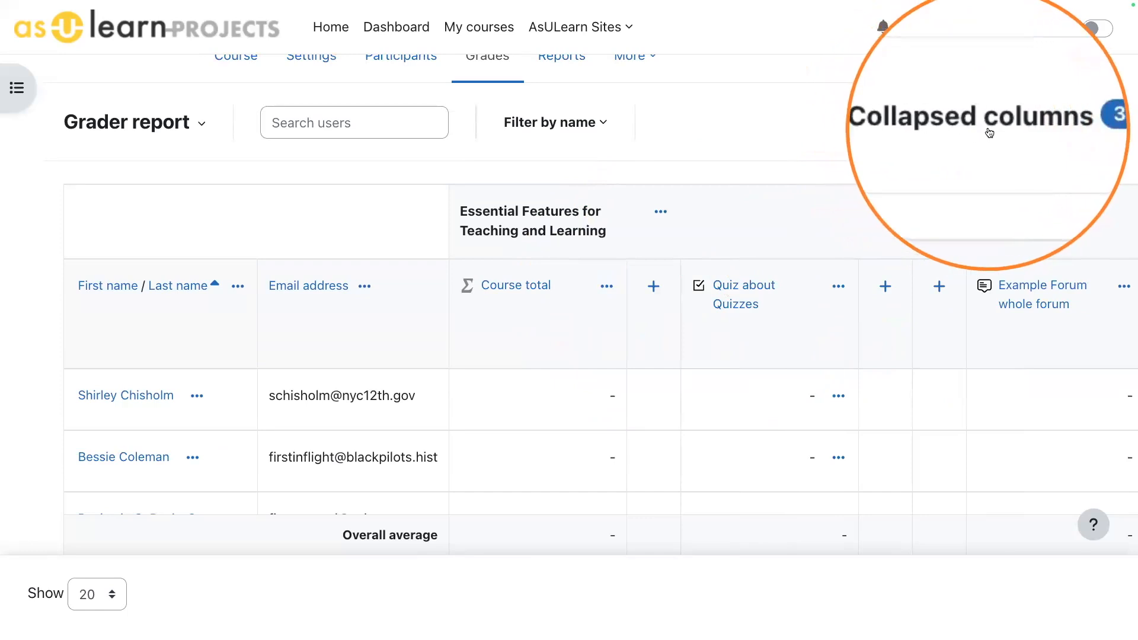
click(988, 124)
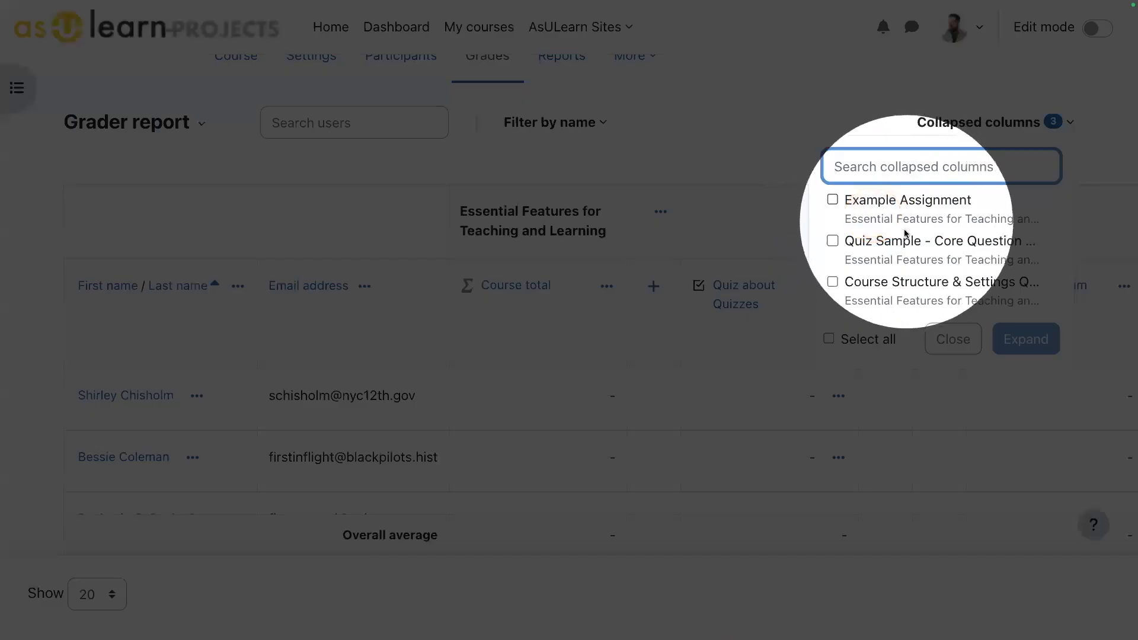
click(832, 240)
click(832, 281)
click(1020, 339)
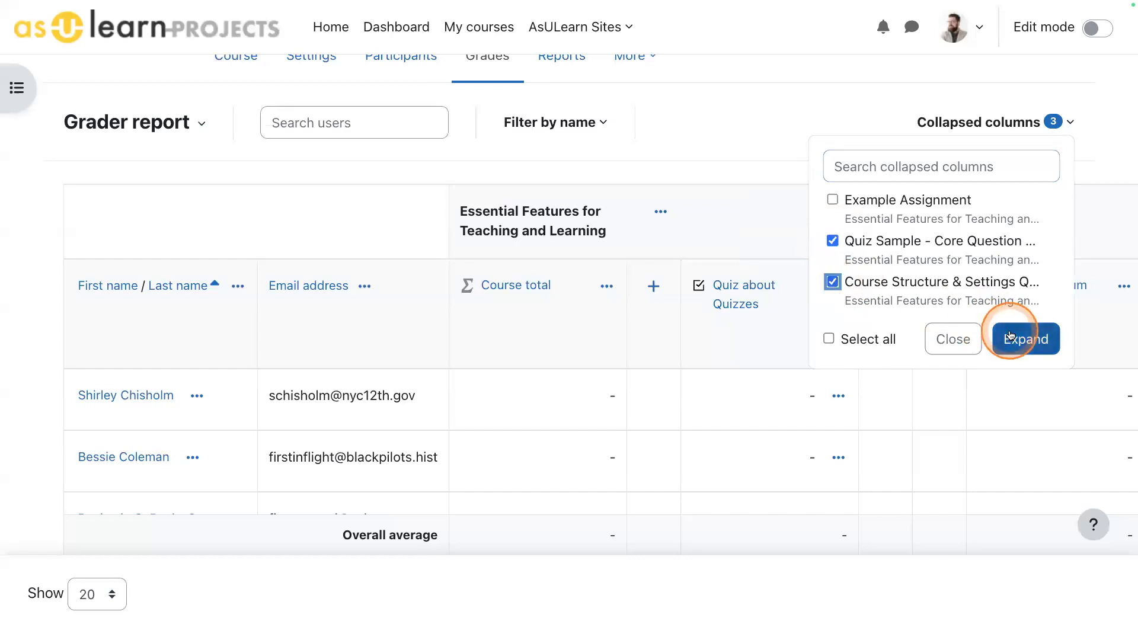
- Expand the selected collapsed columns and switch from the grader report to Gradebook setup
click(995, 335)
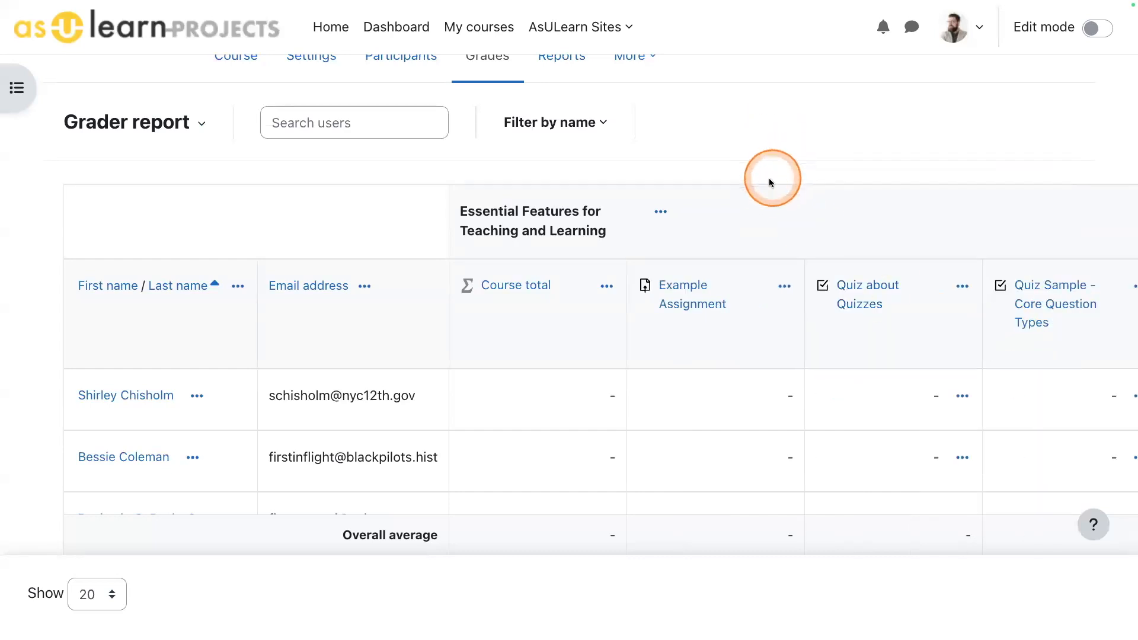
scroll(767, 181, up, 3)
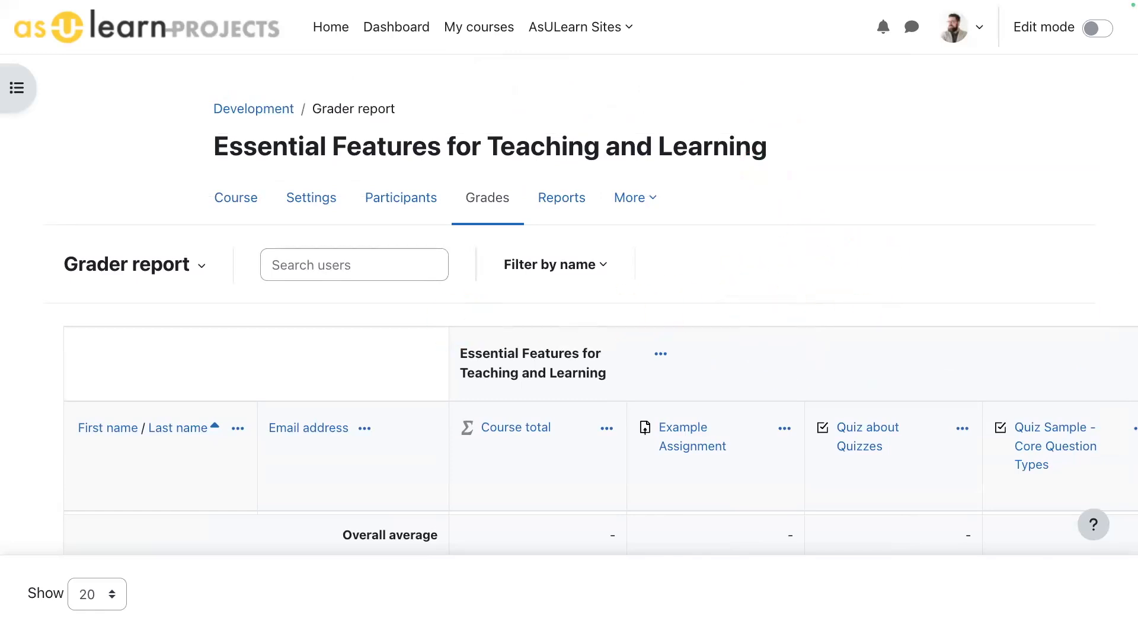
click(134, 266)
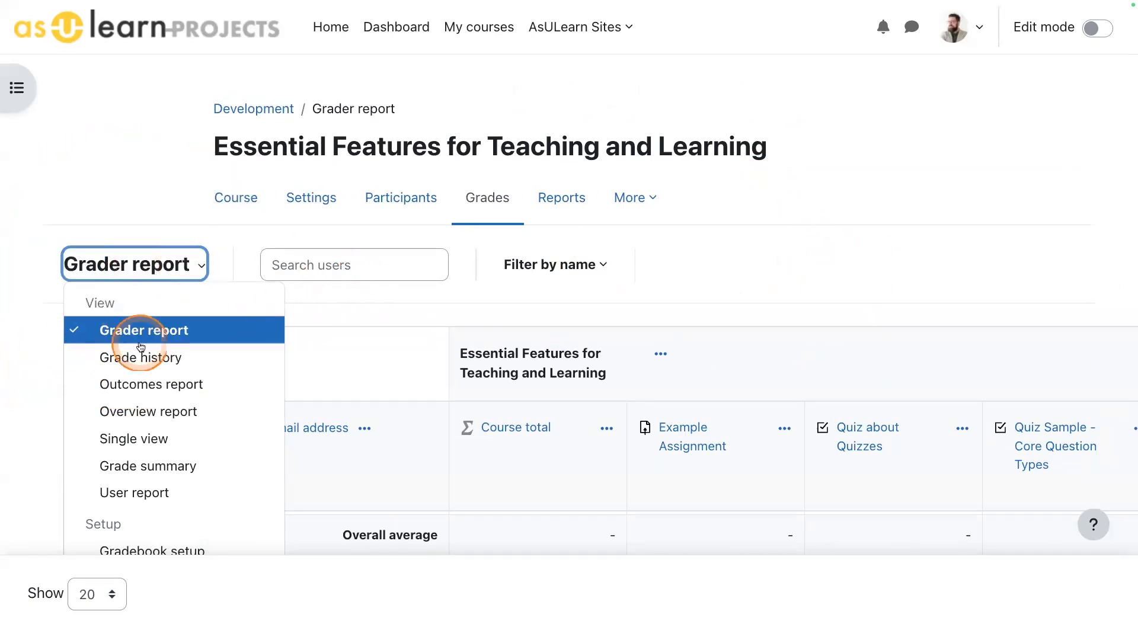
scroll(168, 444, down, 3)
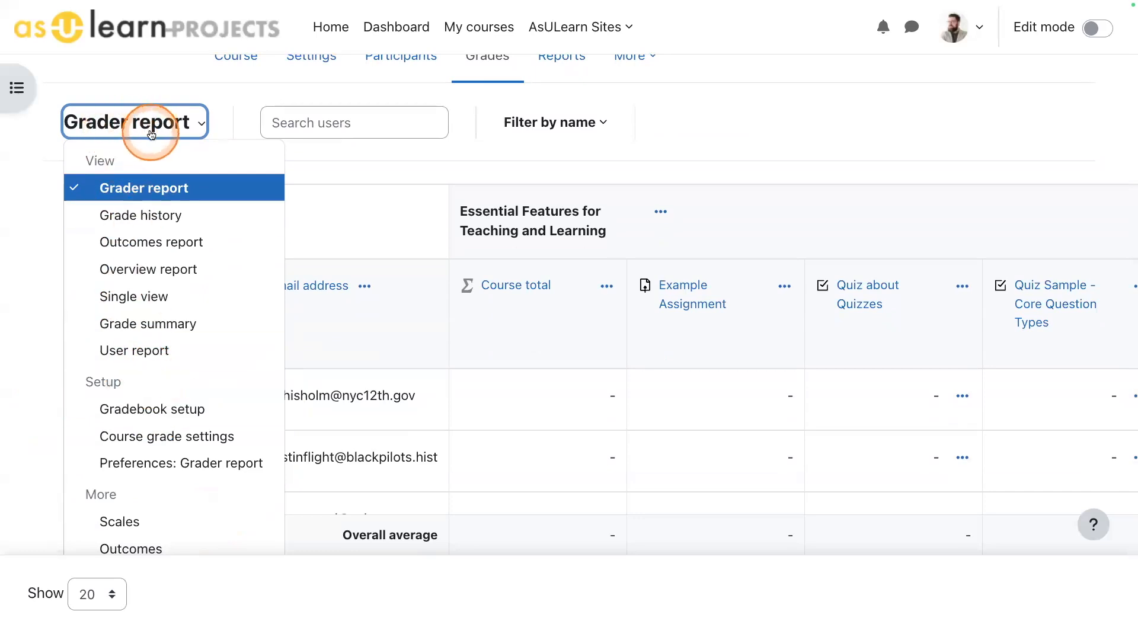
click(122, 409)
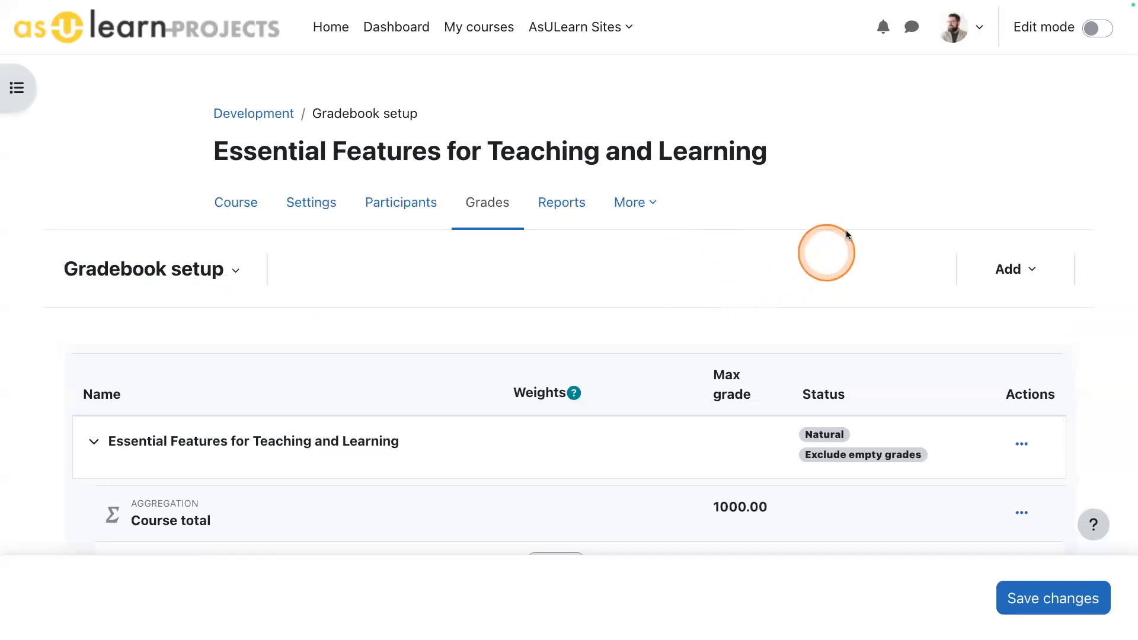
- Examine the weights, maximum grades and aggregation status of the course total and all grade items in the gradebook setup
scroll(874, 228, down, 3)
scroll(883, 230, down, 2)
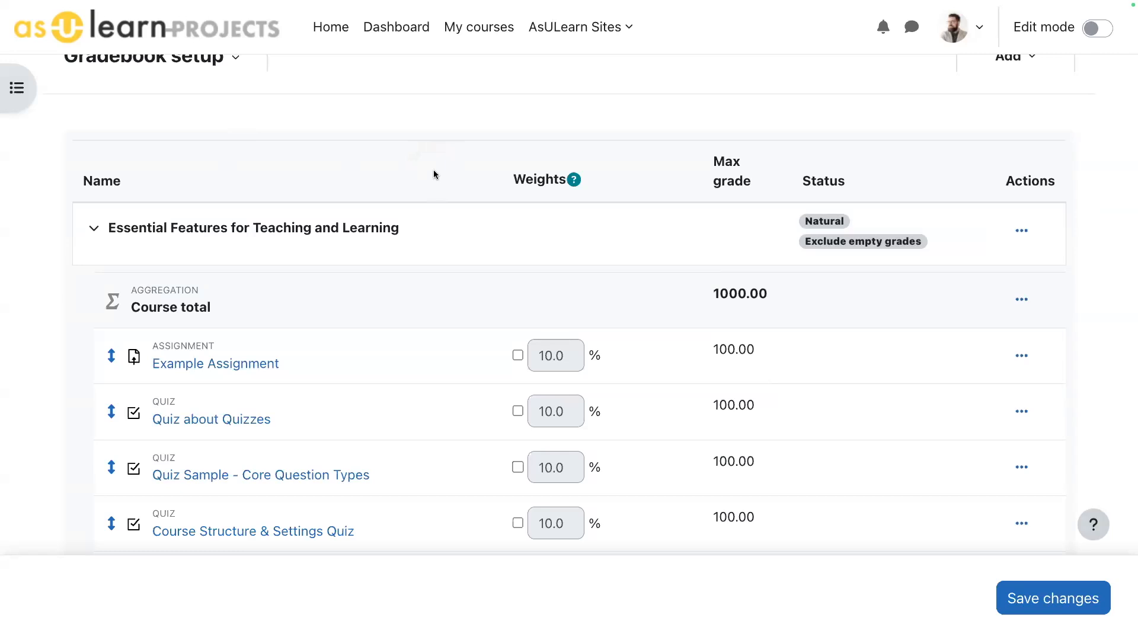
scroll(435, 171, up, 3)
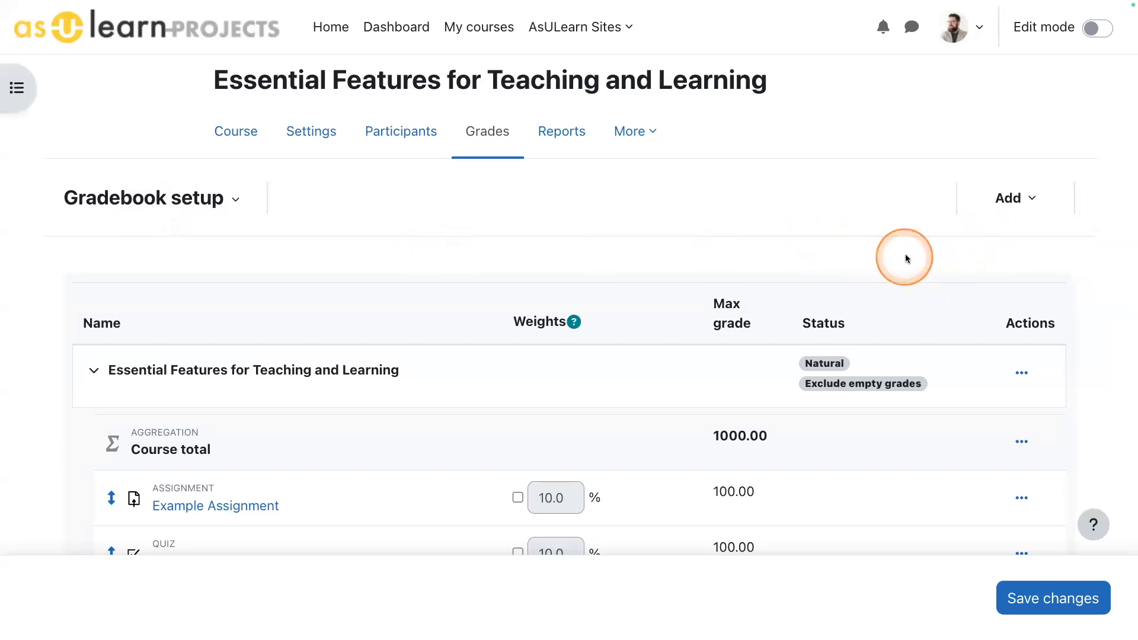
scroll(892, 259, down, 3)
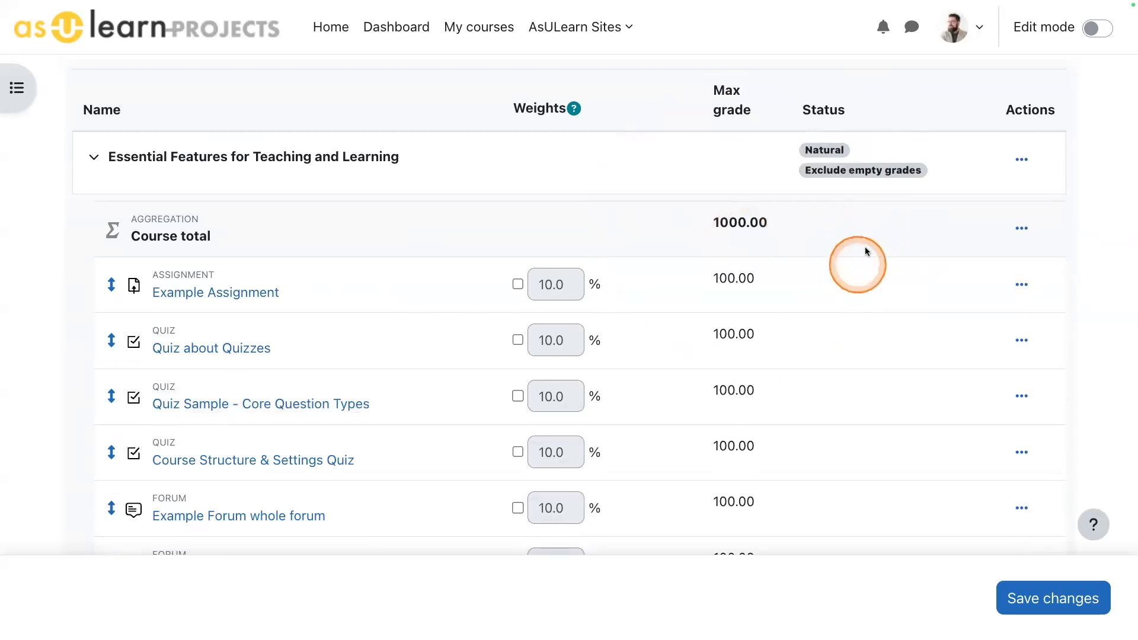
scroll(824, 253, down, 5)
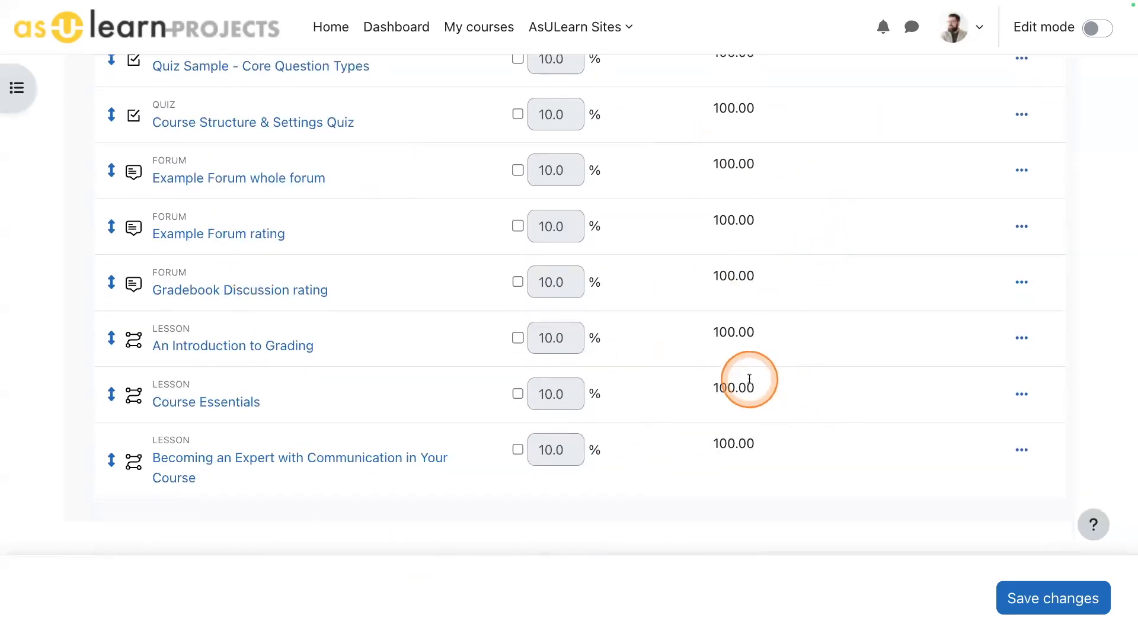
scroll(748, 386, up, 5)
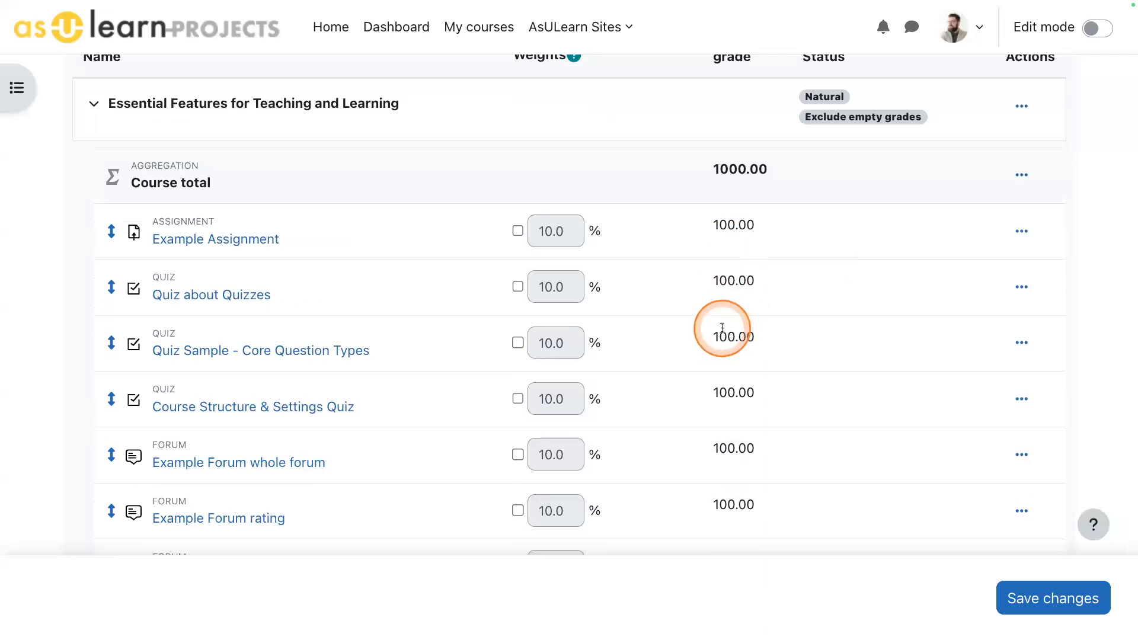
scroll(721, 330, up, 2)
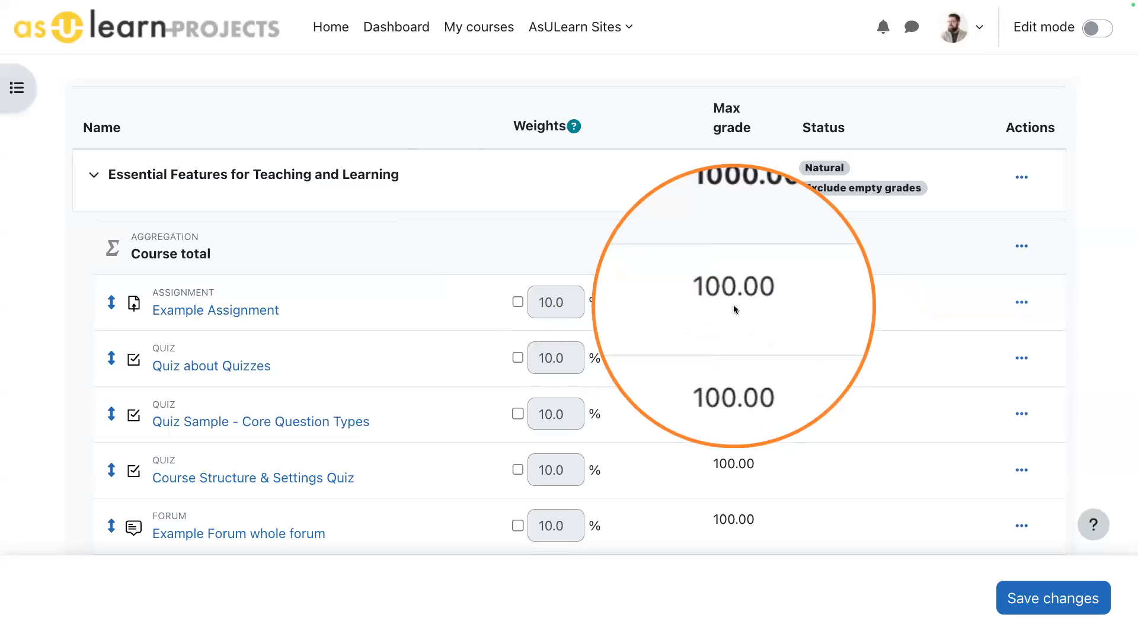
- Override the Example Assignment's weight with 1.0%, check the other items' weights, save the changes and dismiss the notice
click(517, 303)
text(1)
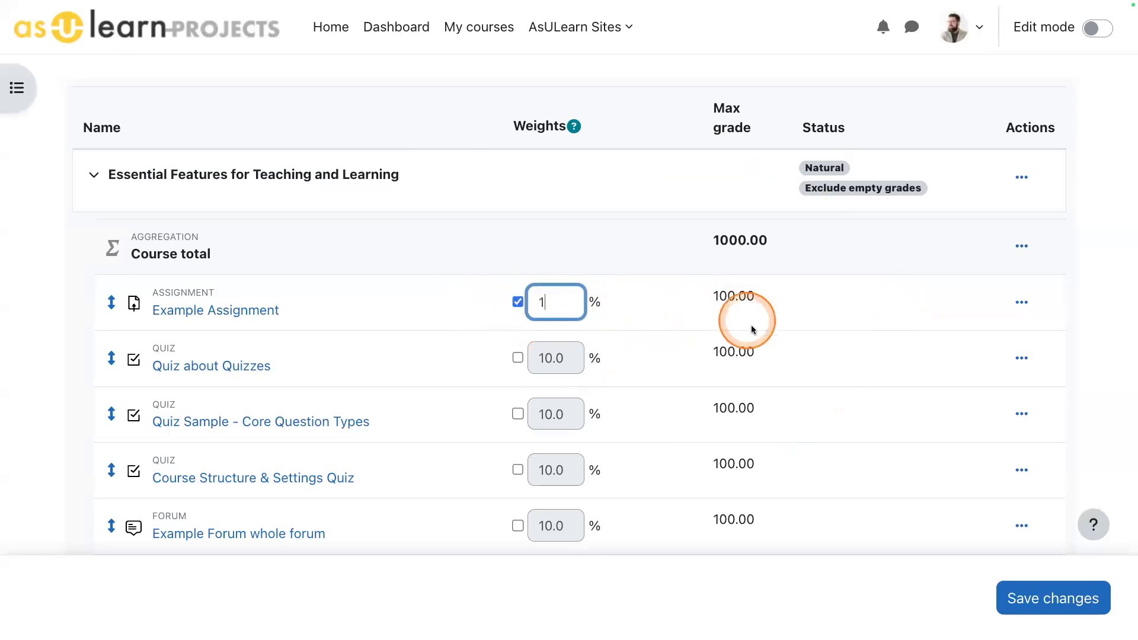
key(Tab)
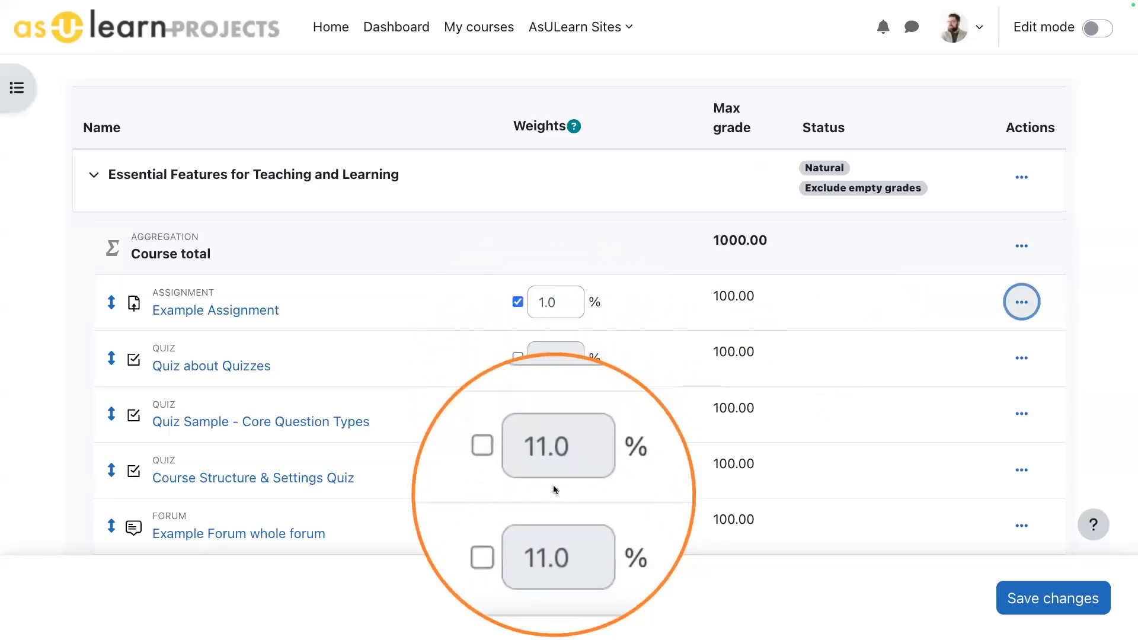
click(691, 303)
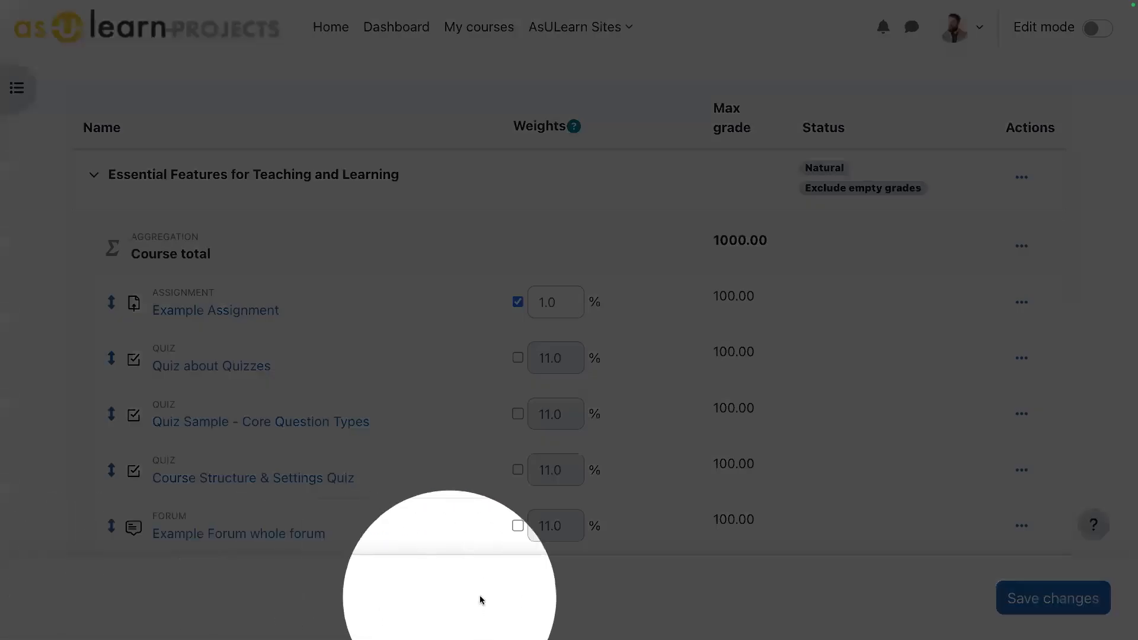
scroll(854, 447, down, 3)
scroll(863, 439, down, 3)
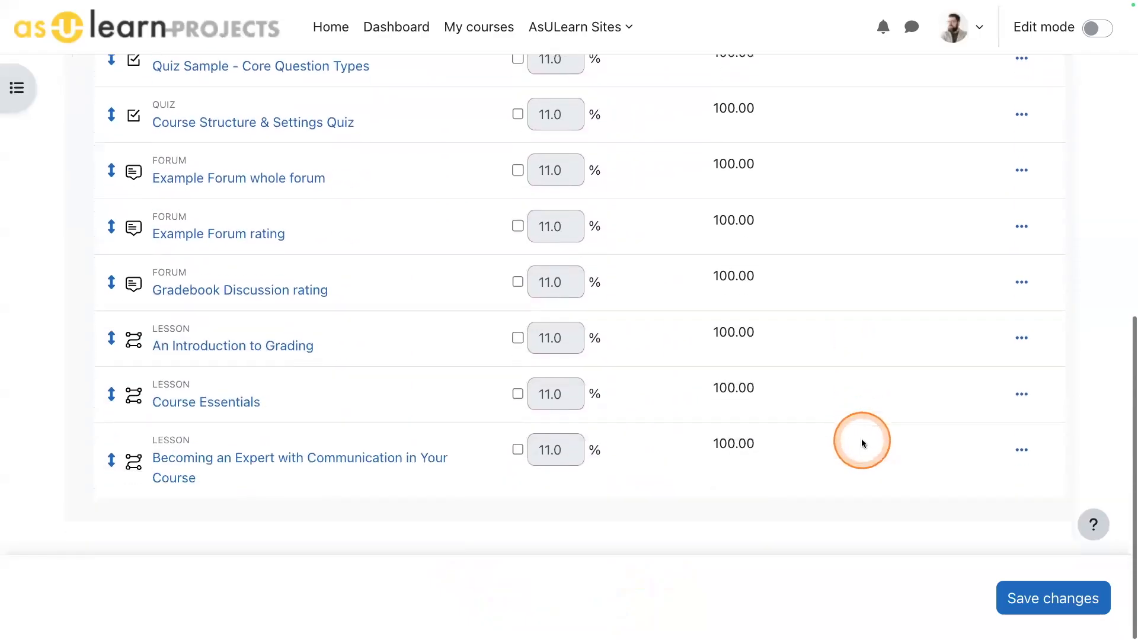
scroll(861, 438, up, 6)
scroll(757, 413, down, 1)
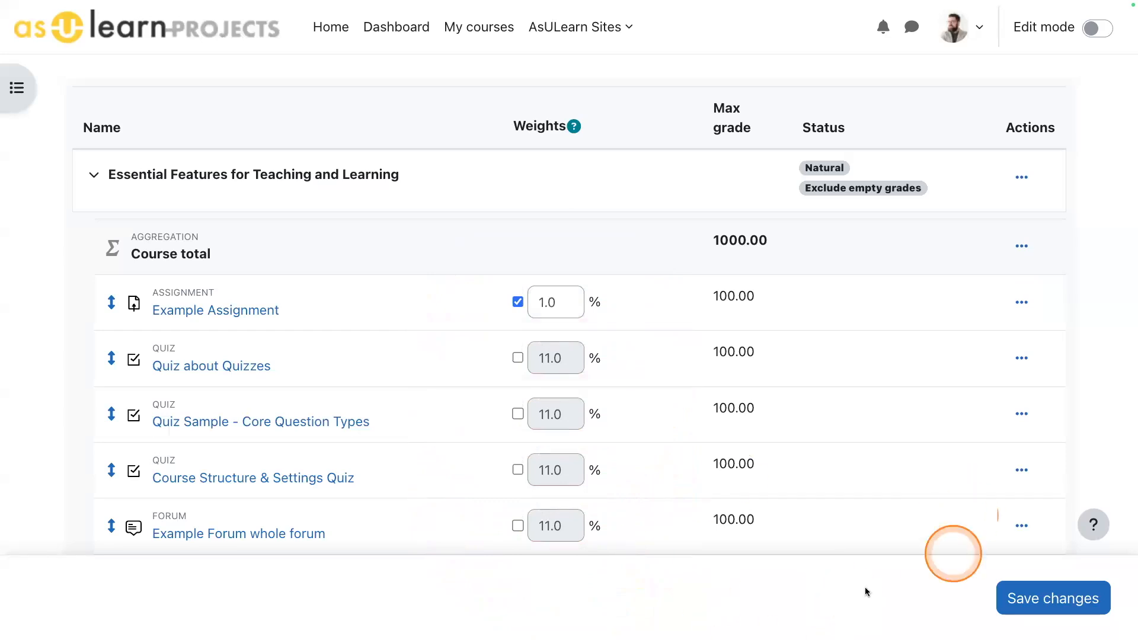
click(1053, 601)
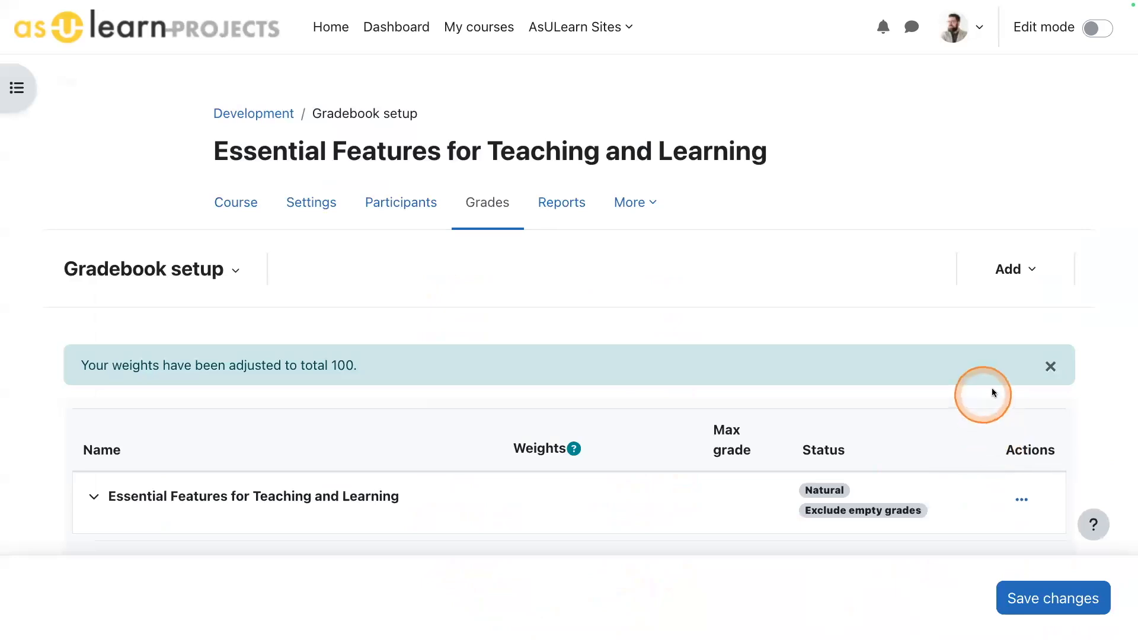
click(1051, 368)
- Remove the Example Assignment's weight override, save the changes and dismiss the notice
scroll(960, 361, down, 3)
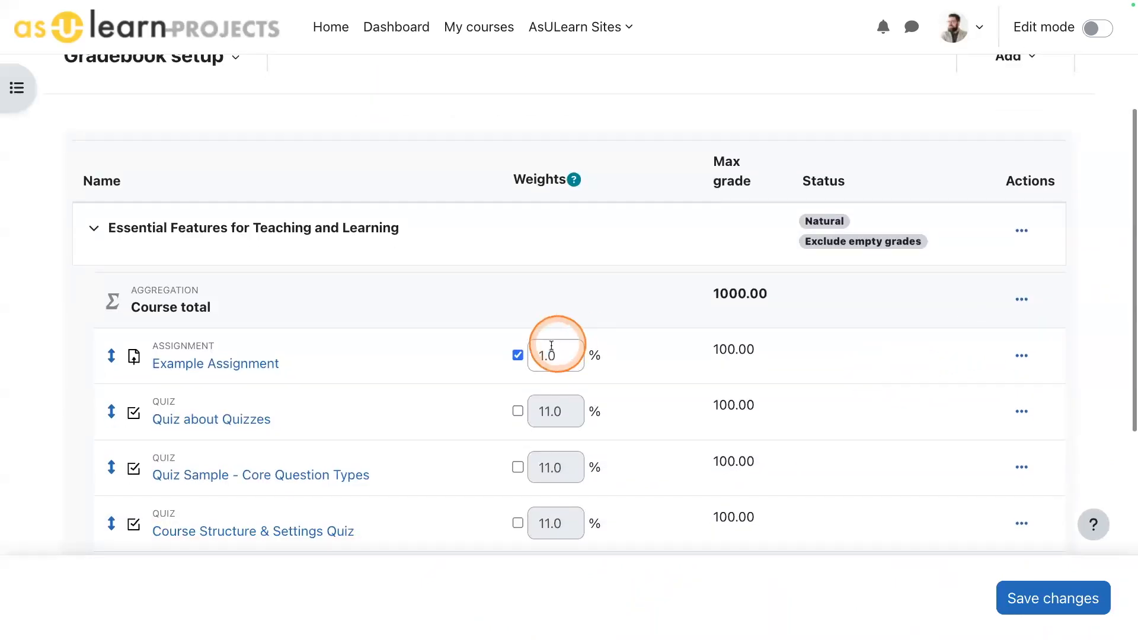
scroll(780, 482, down, 5)
scroll(813, 468, up, 3)
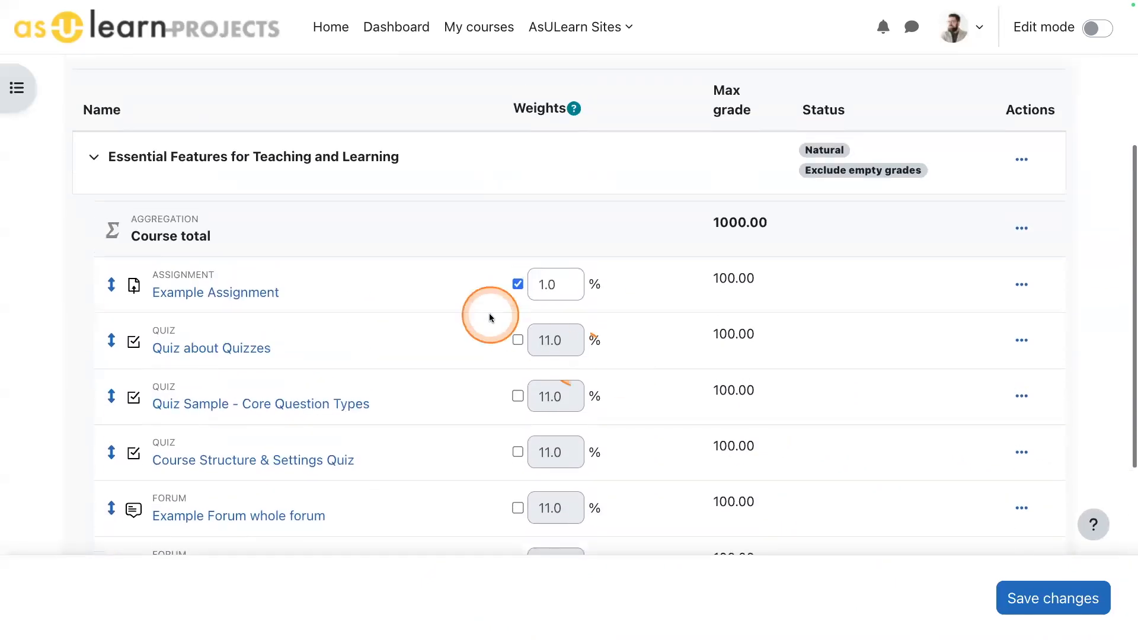
click(517, 284)
click(1036, 600)
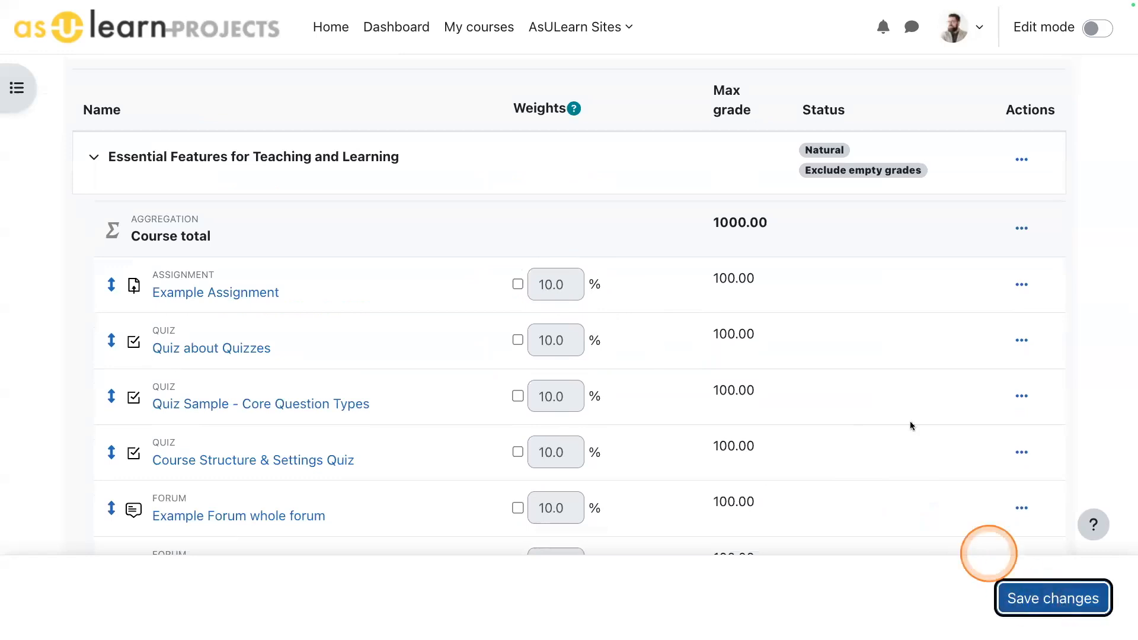
scroll(912, 414, down, 1)
click(1047, 295)
scroll(944, 384, down, 3)
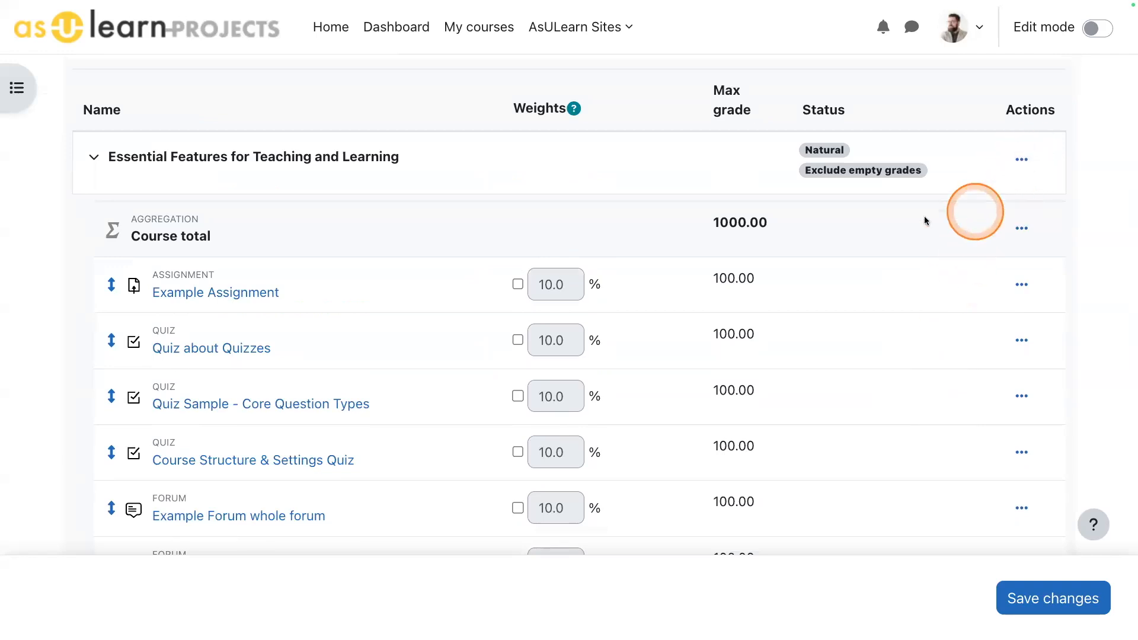
- Change the Essential Features for Teaching and Learning category's aggregation to Simple weighted mean of grades and save the category
scroll(575, 289, up, 2)
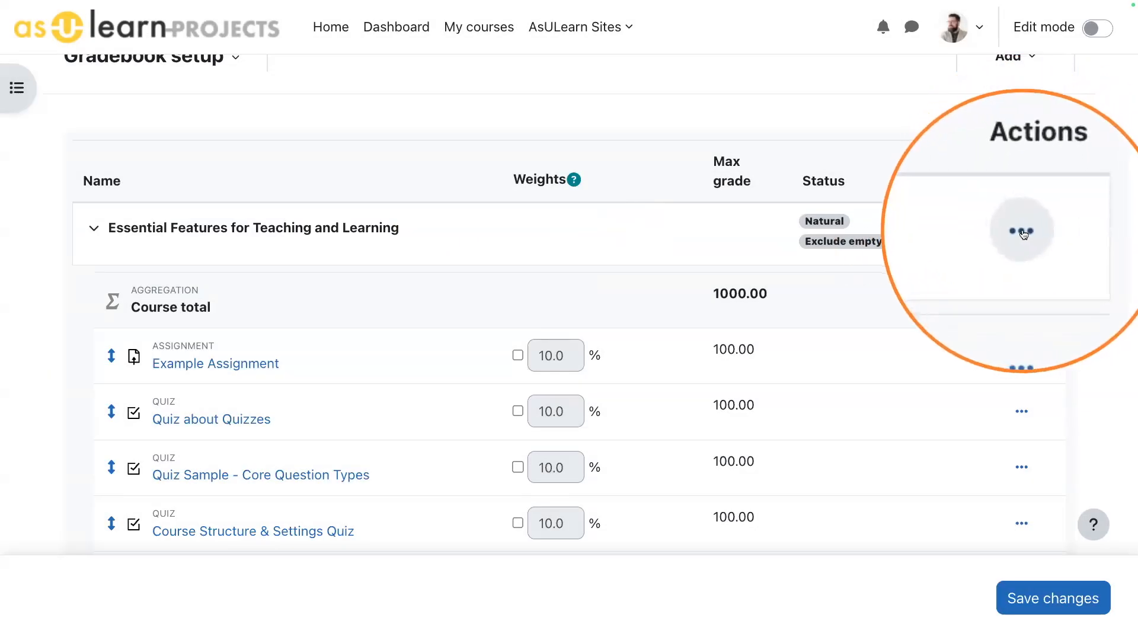
click(1022, 232)
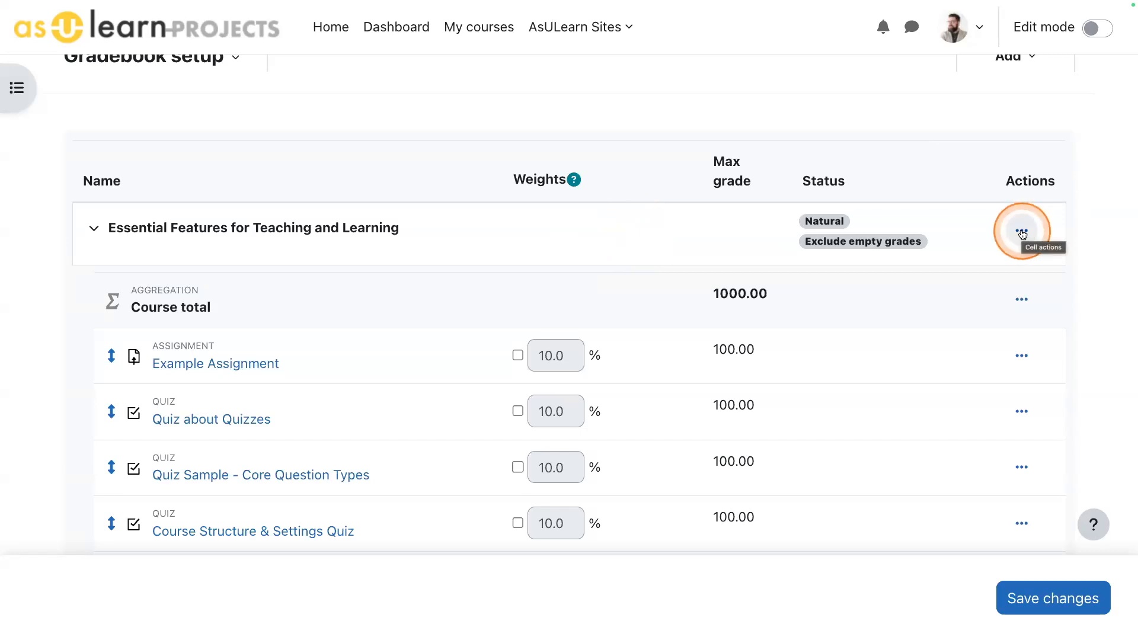
click(1022, 232)
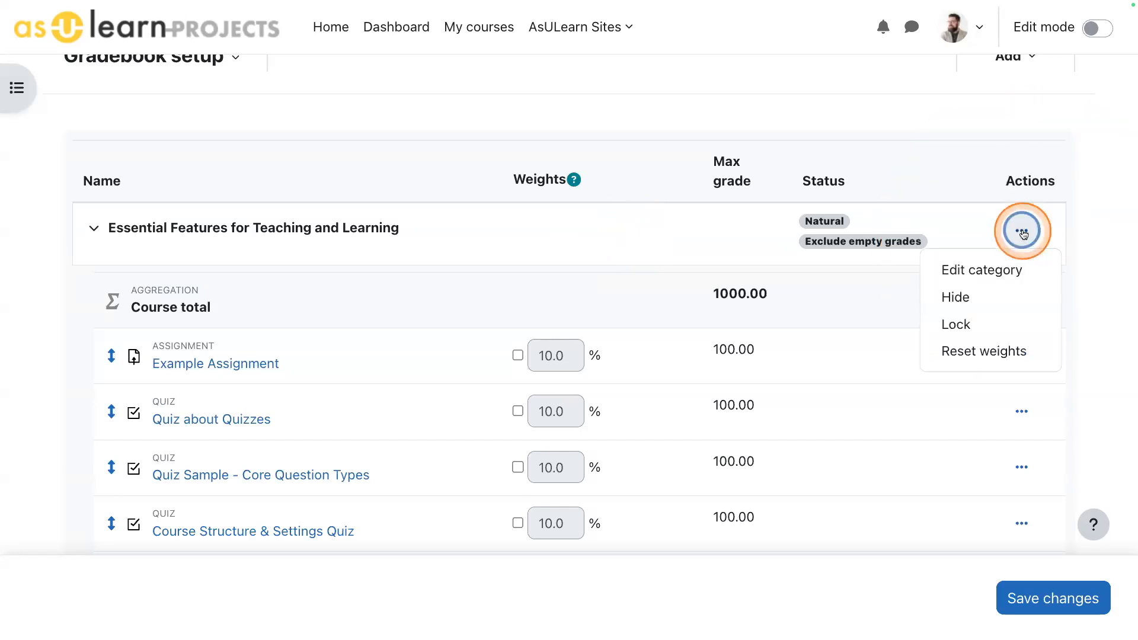
click(987, 270)
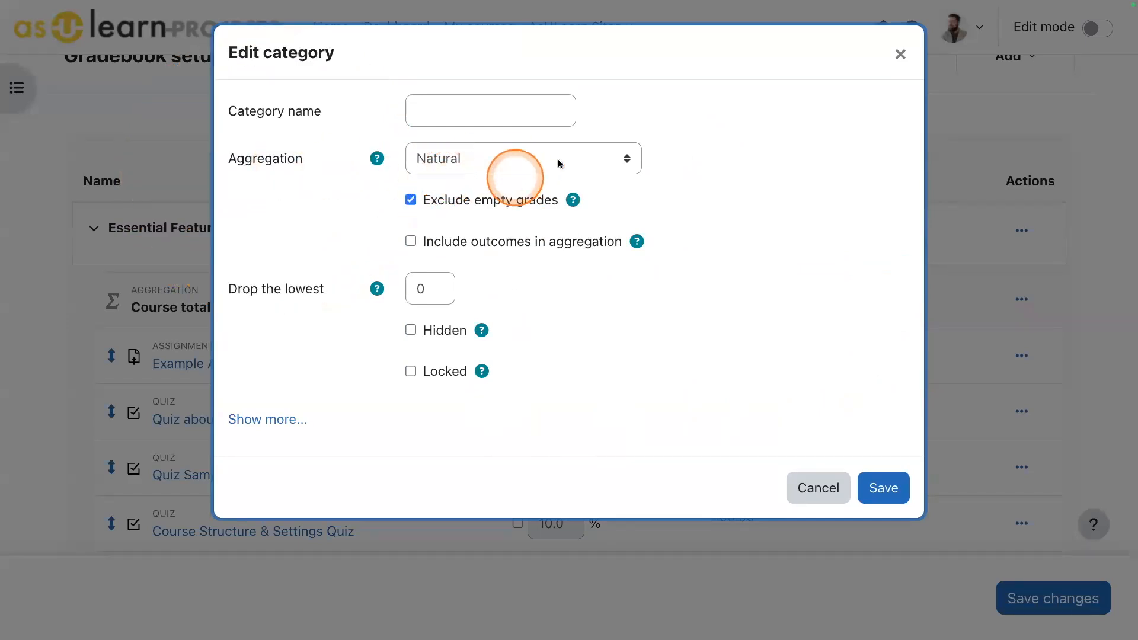
click(606, 156)
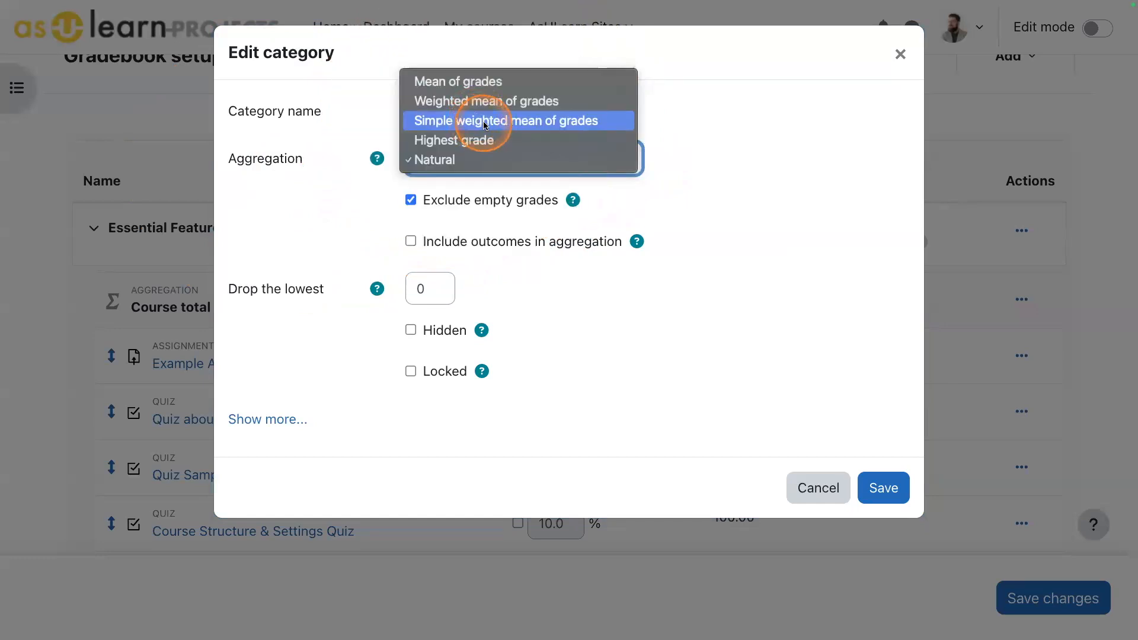
click(472, 121)
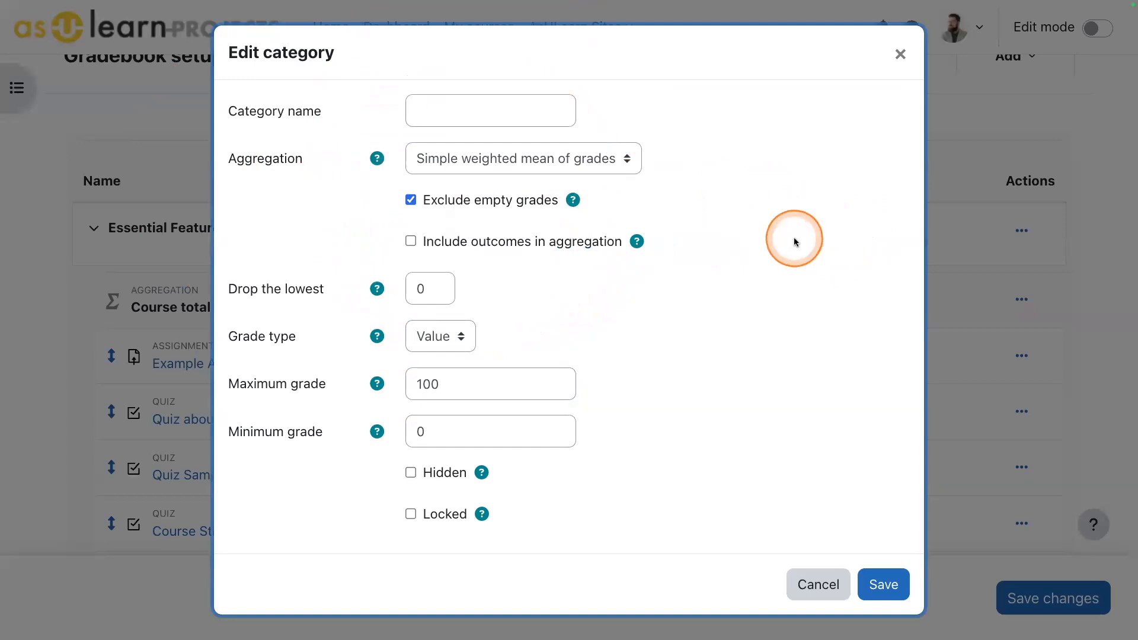
click(884, 585)
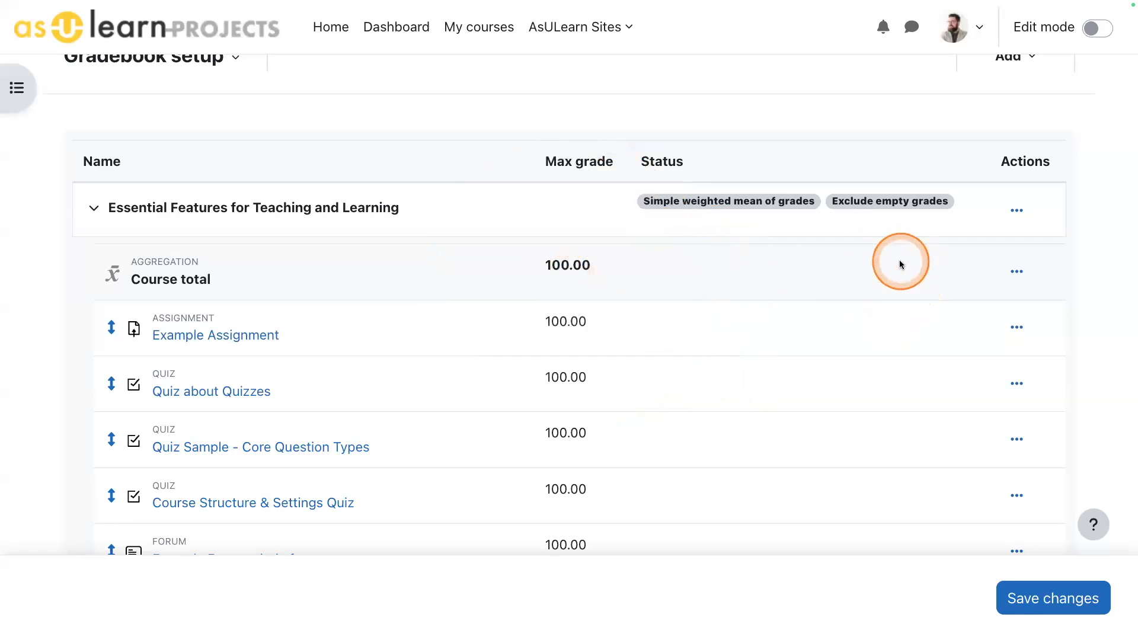
- Examine the course category's available actions and the full list of grade items with their maximum grades under the saved aggregation
scroll(858, 271, down, 5)
scroll(856, 272, up, 5)
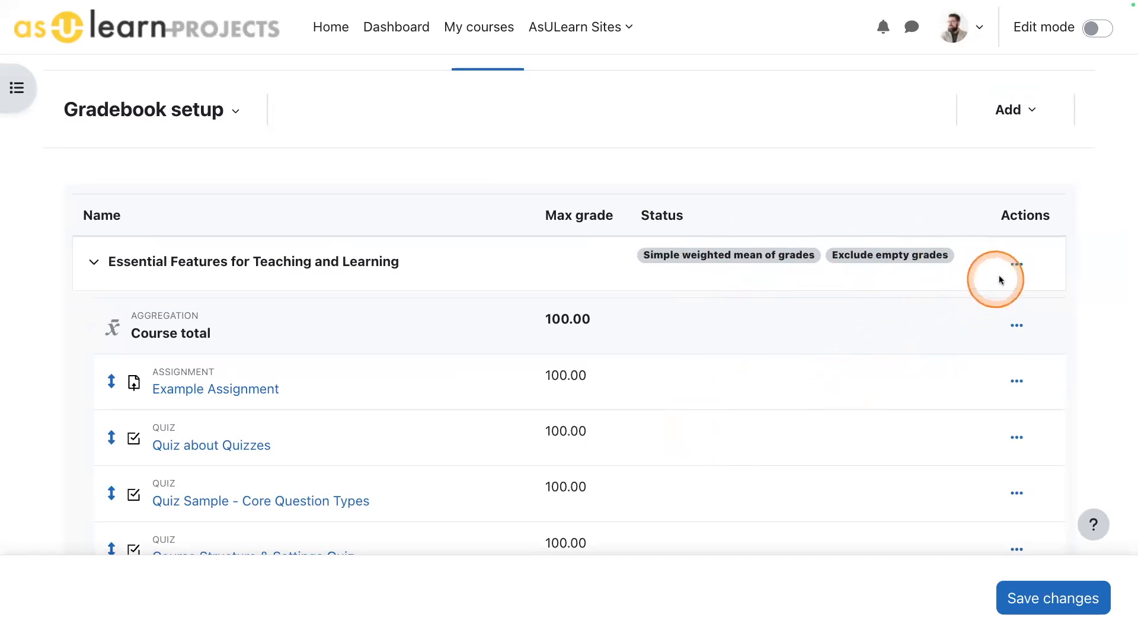
click(1014, 265)
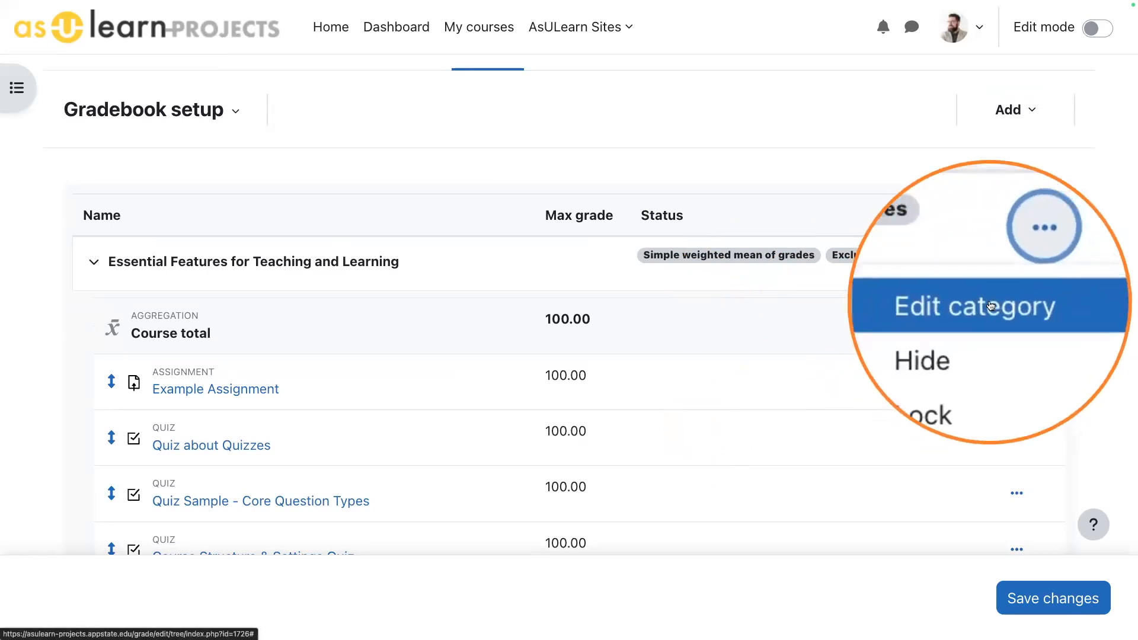
click(870, 358)
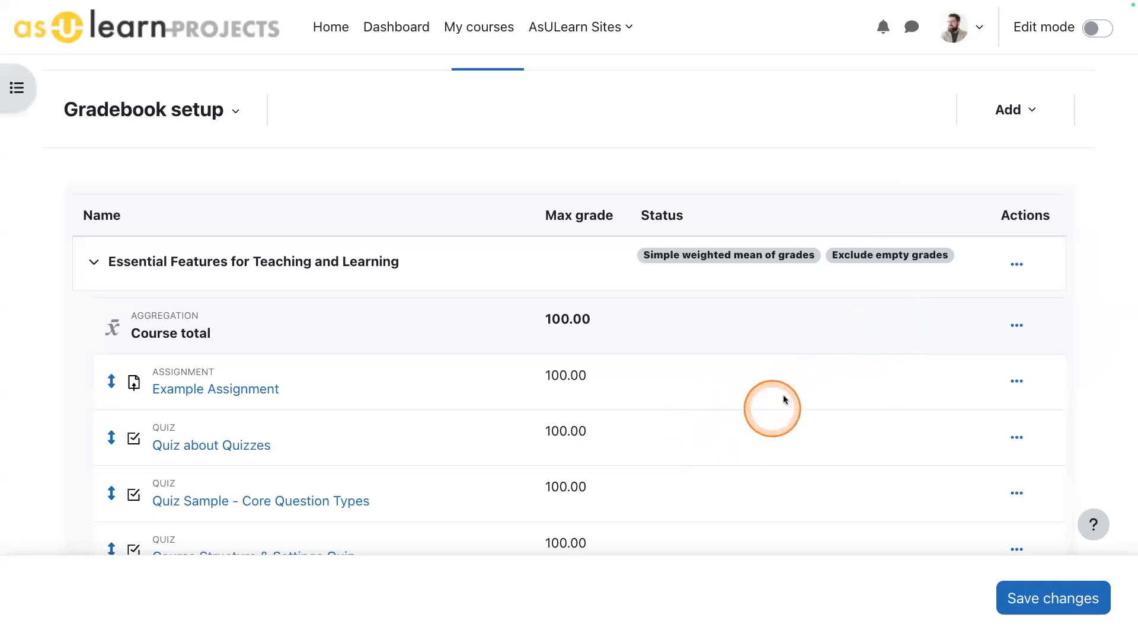
scroll(622, 433, down, 2)
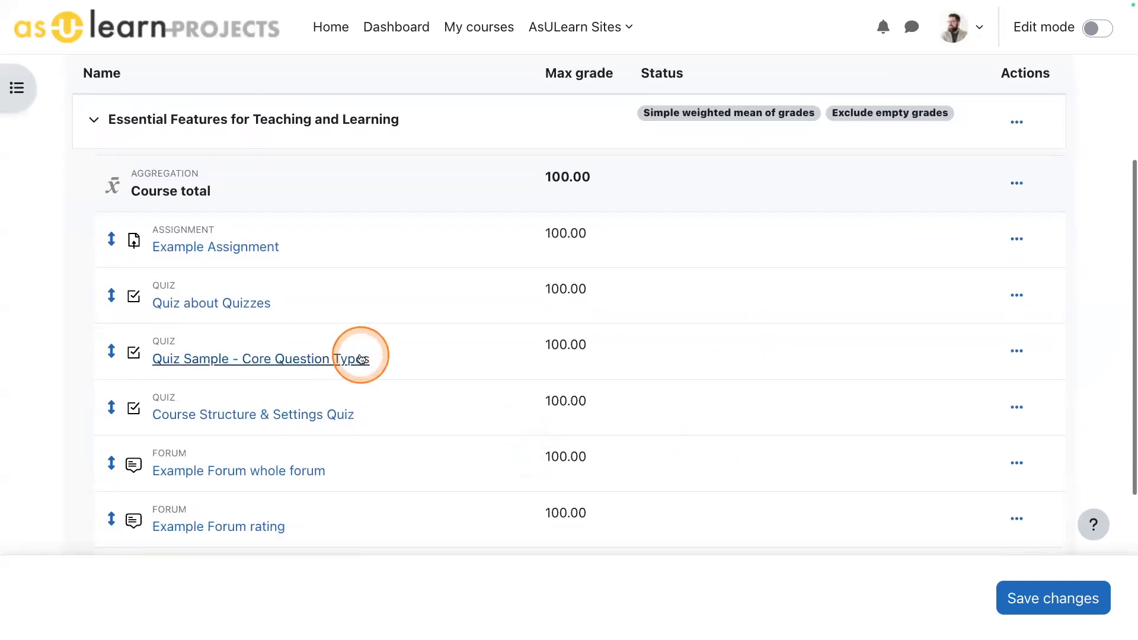
scroll(308, 314, down, 3)
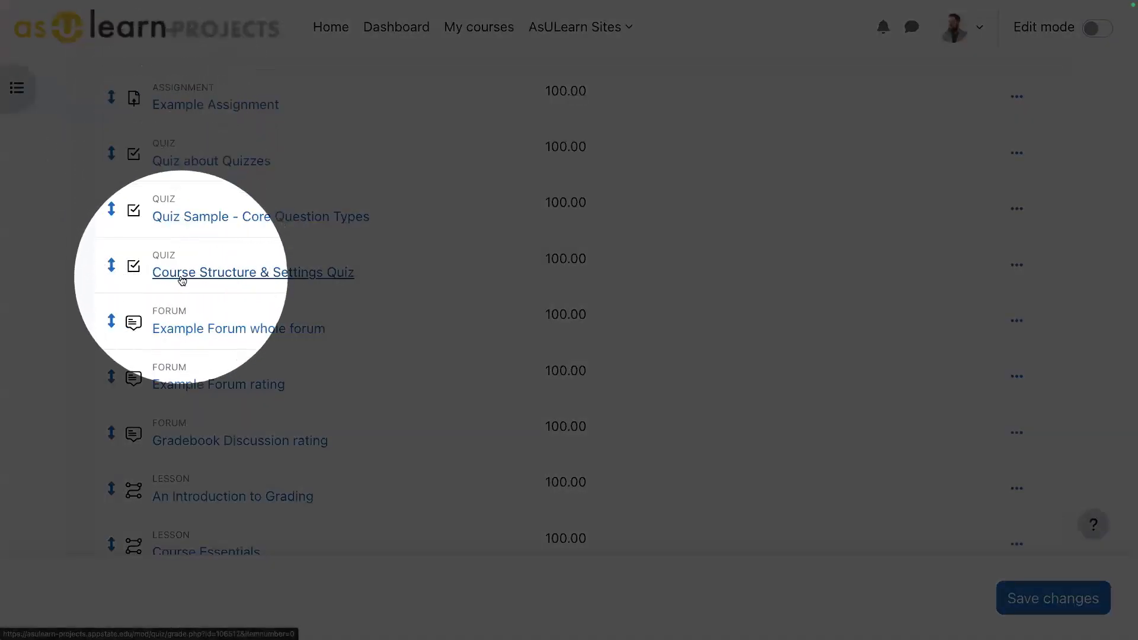
scroll(261, 411, down, 3)
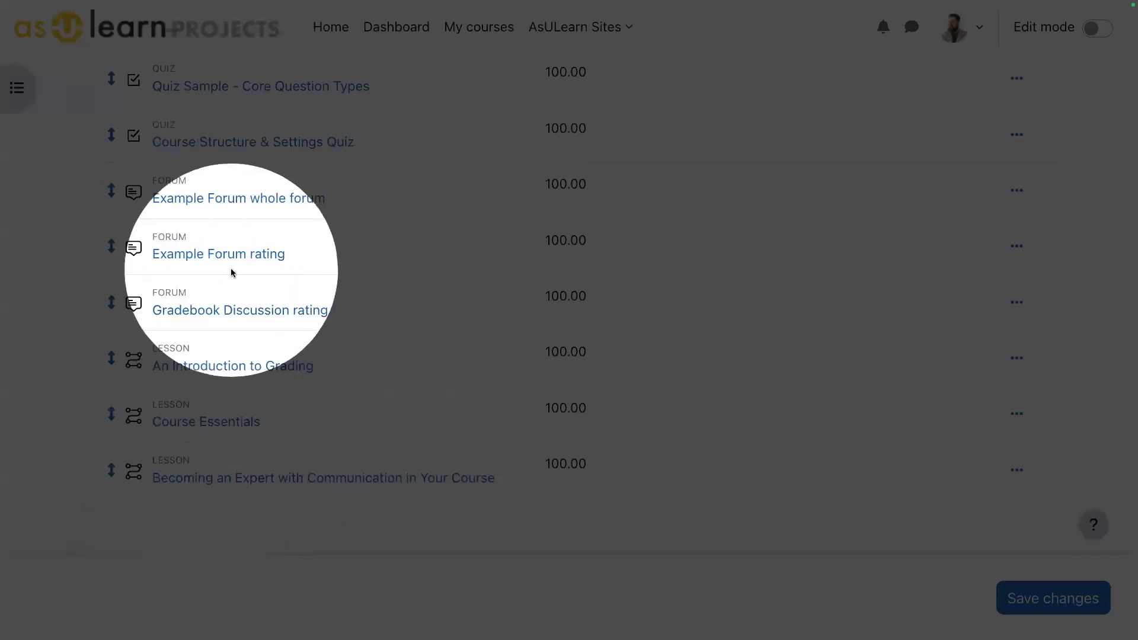
scroll(275, 268, up, 3)
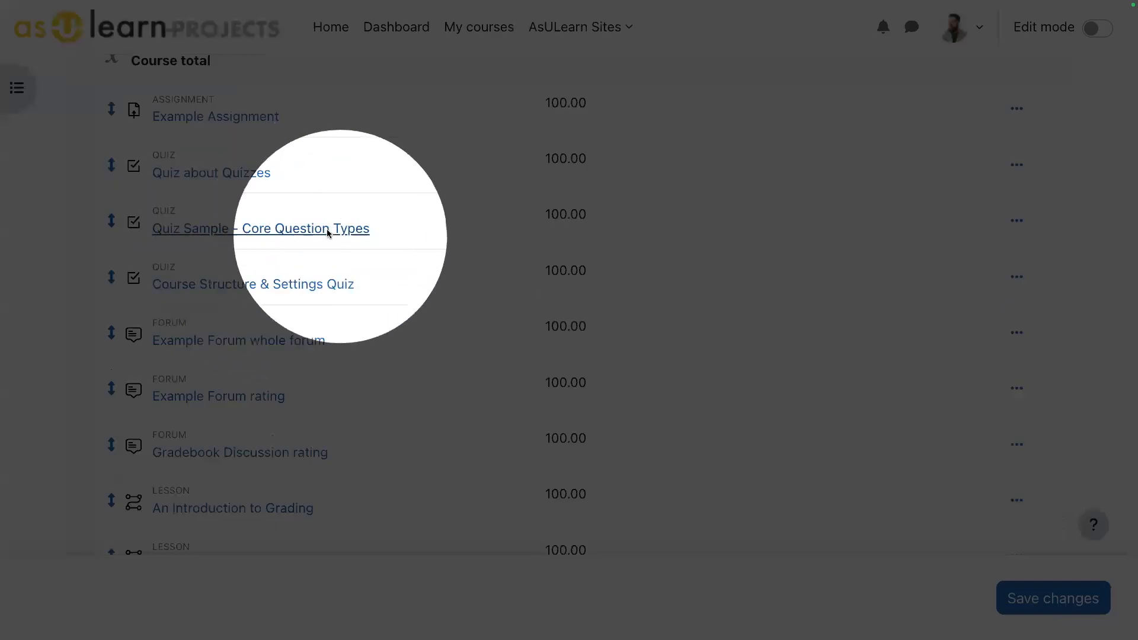
- Start a new grade category named Quizzes and keep its aggregation at Simple weighted mean of grades
scroll(662, 277, up, 2)
scroll(664, 276, up, 6)
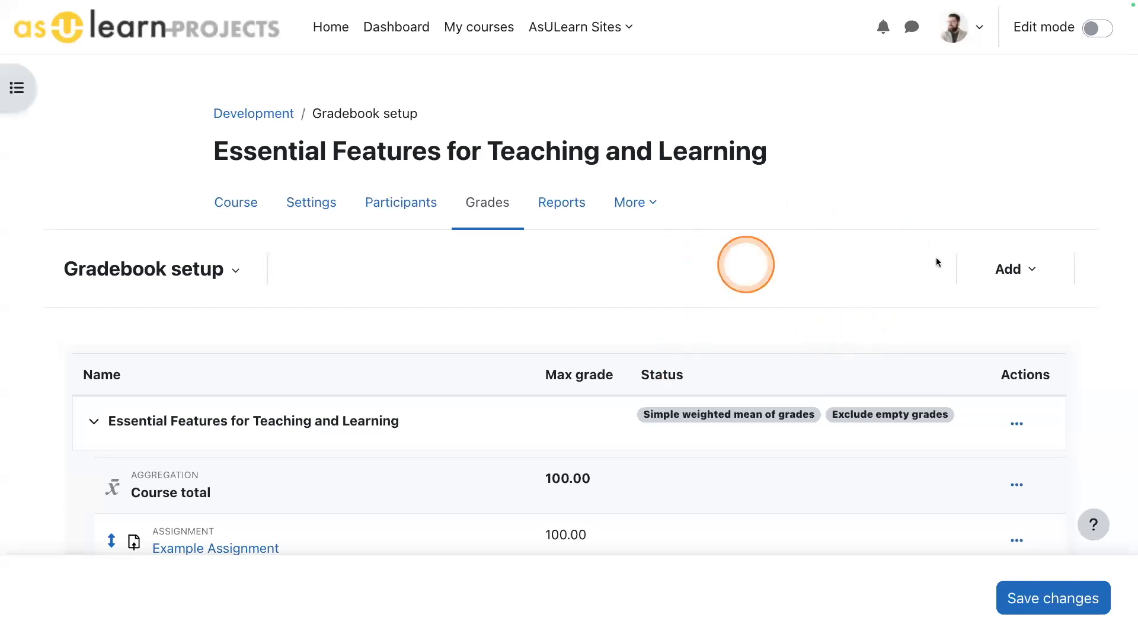
click(1017, 270)
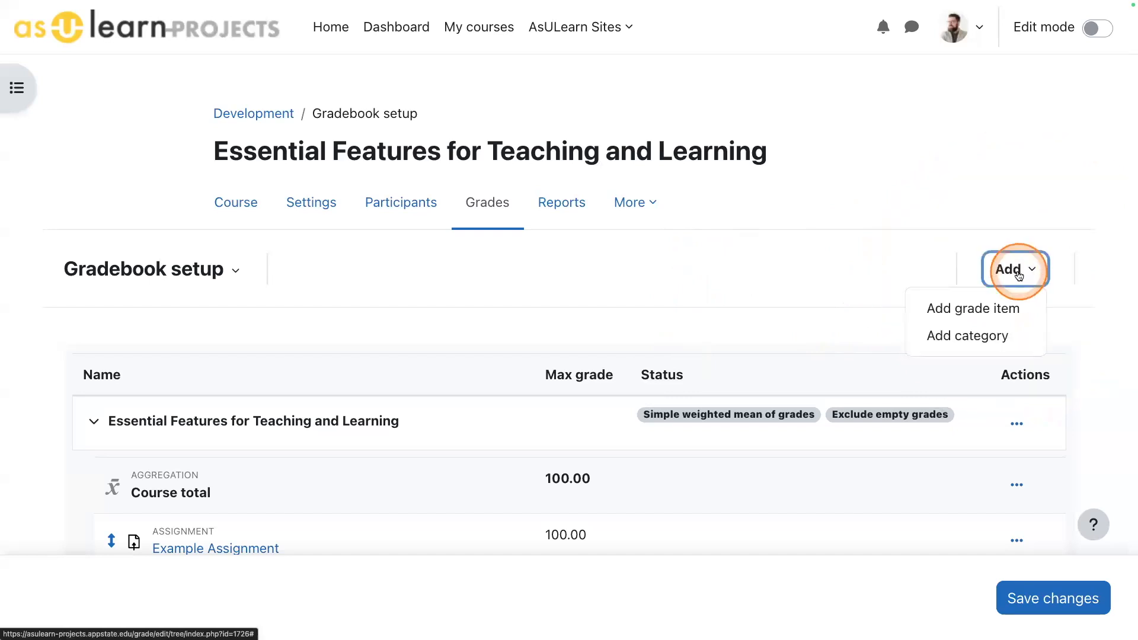
click(978, 337)
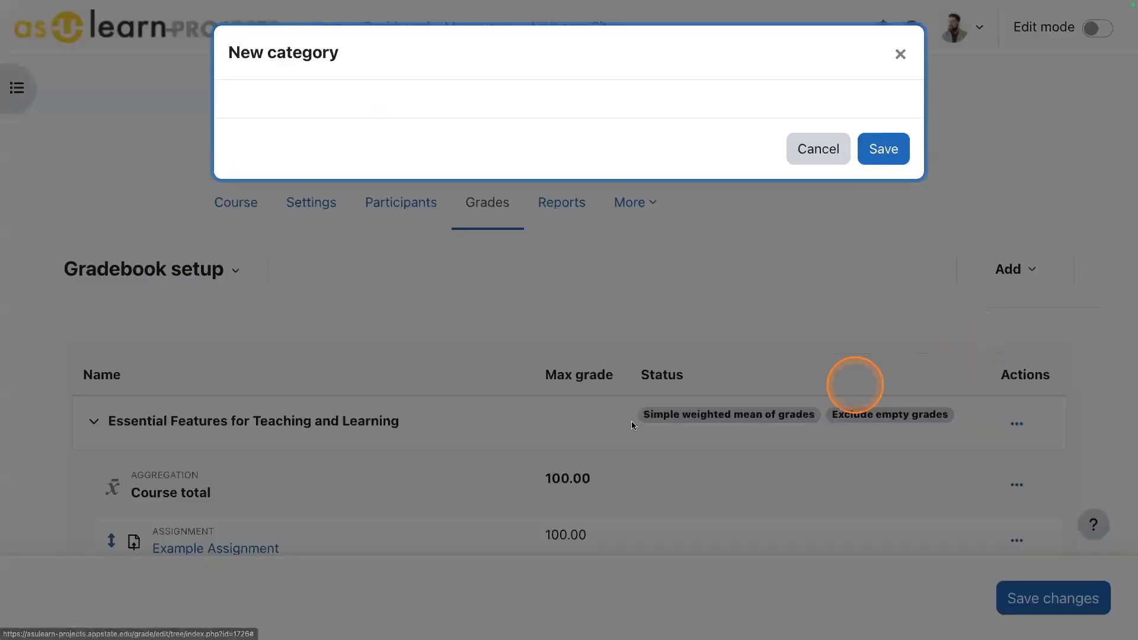
click(470, 112)
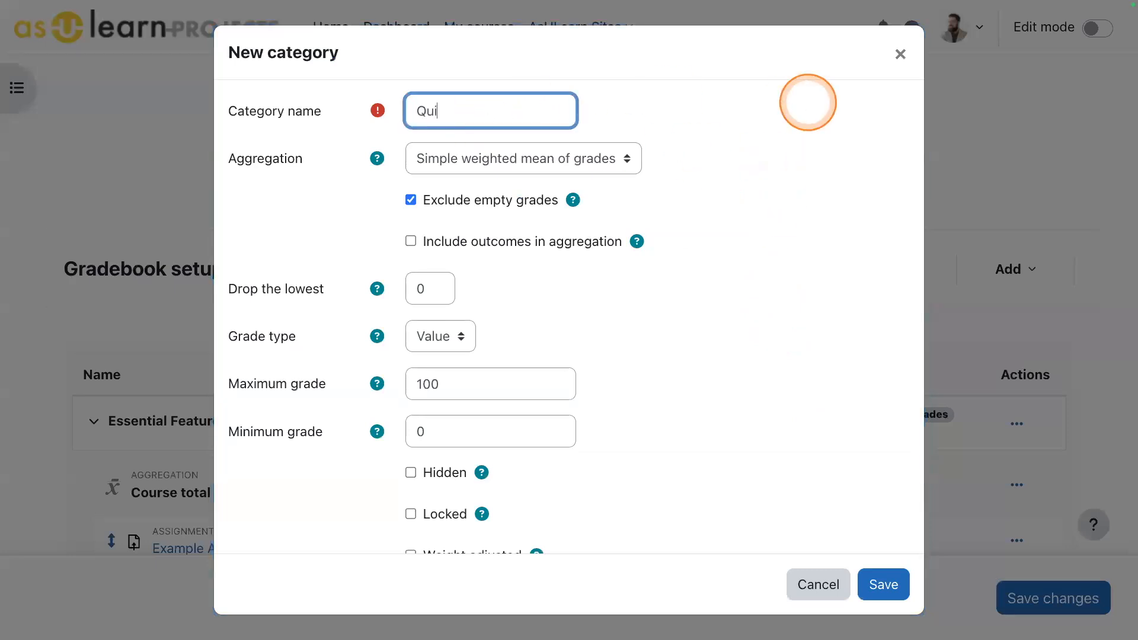
click(802, 108)
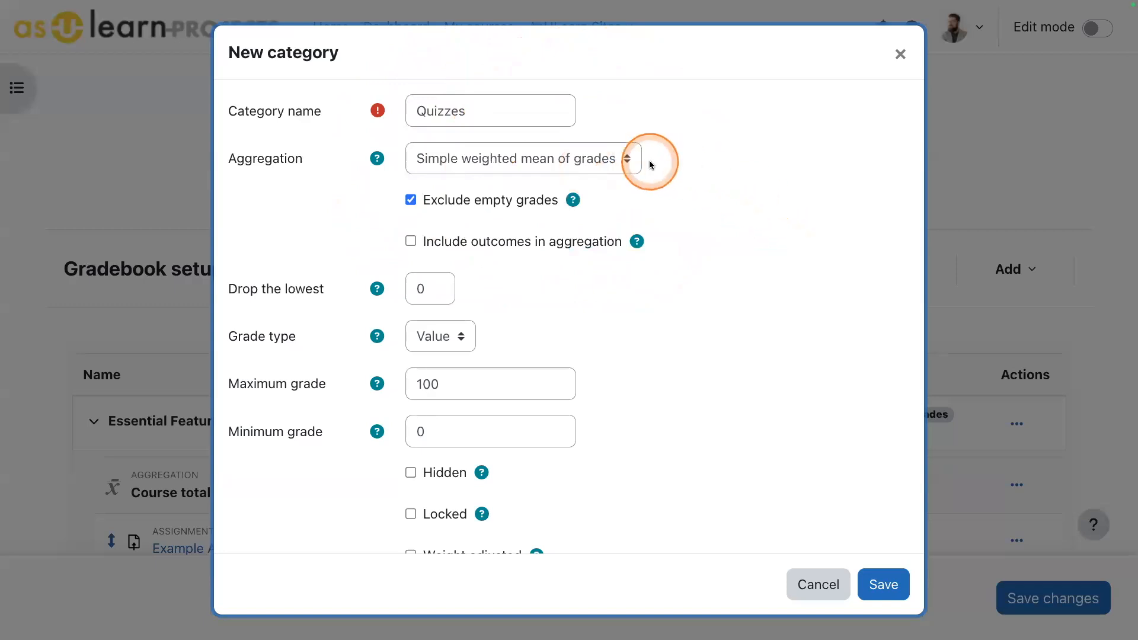
click(604, 169)
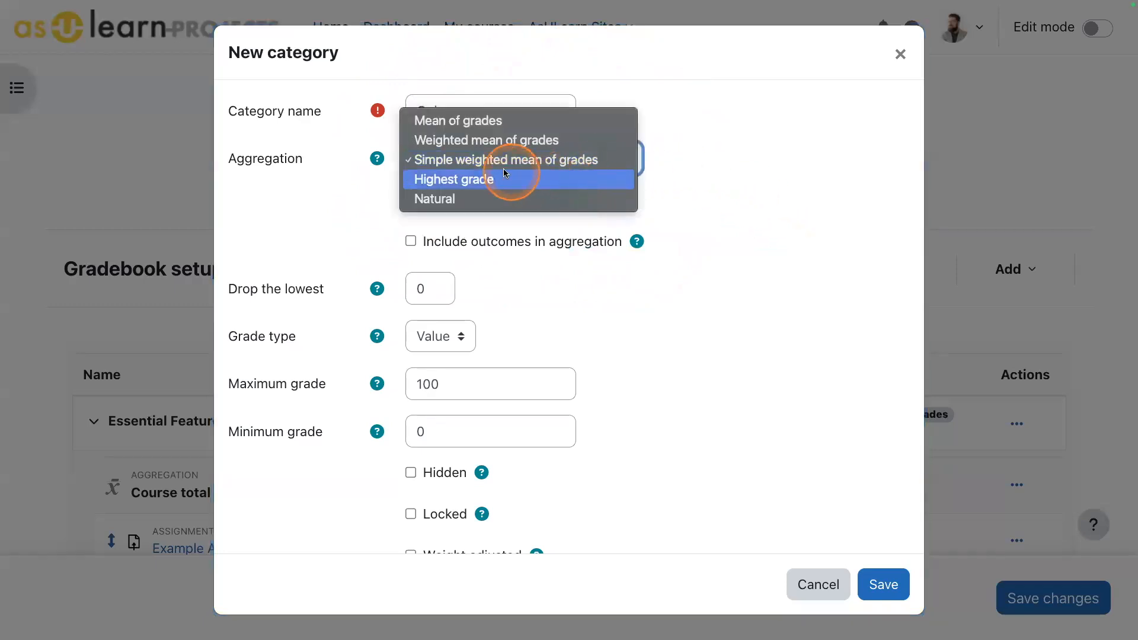
click(778, 210)
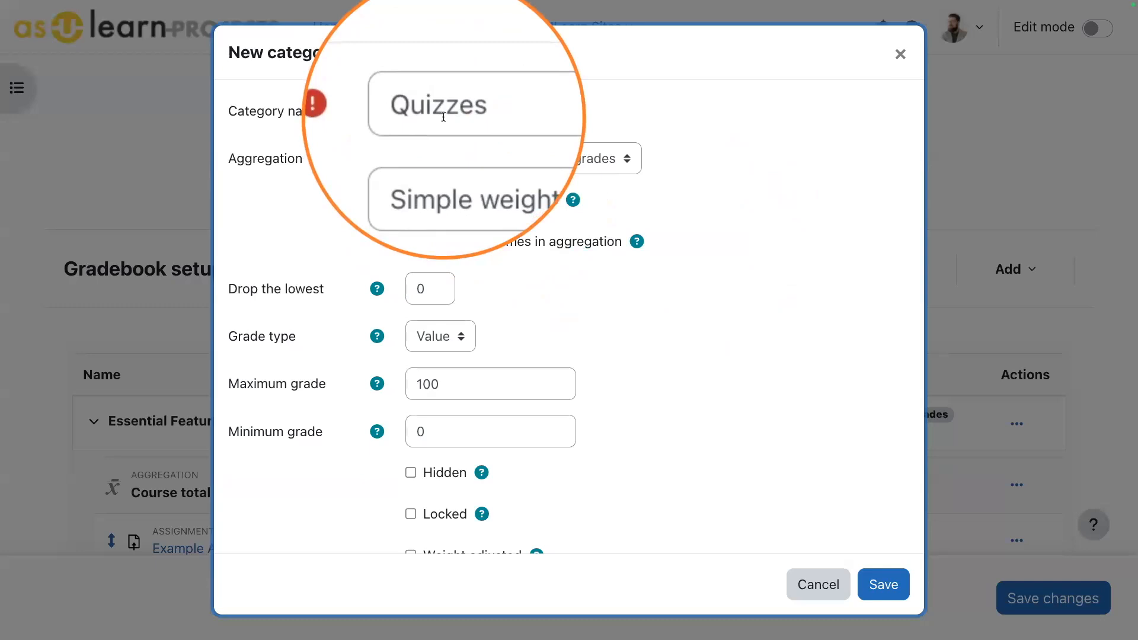
- Set the Quizzes category's maximum grade to 50, save it and check its entry among the grade items
double_click(429, 387)
text(50)
click(759, 330)
click(883, 586)
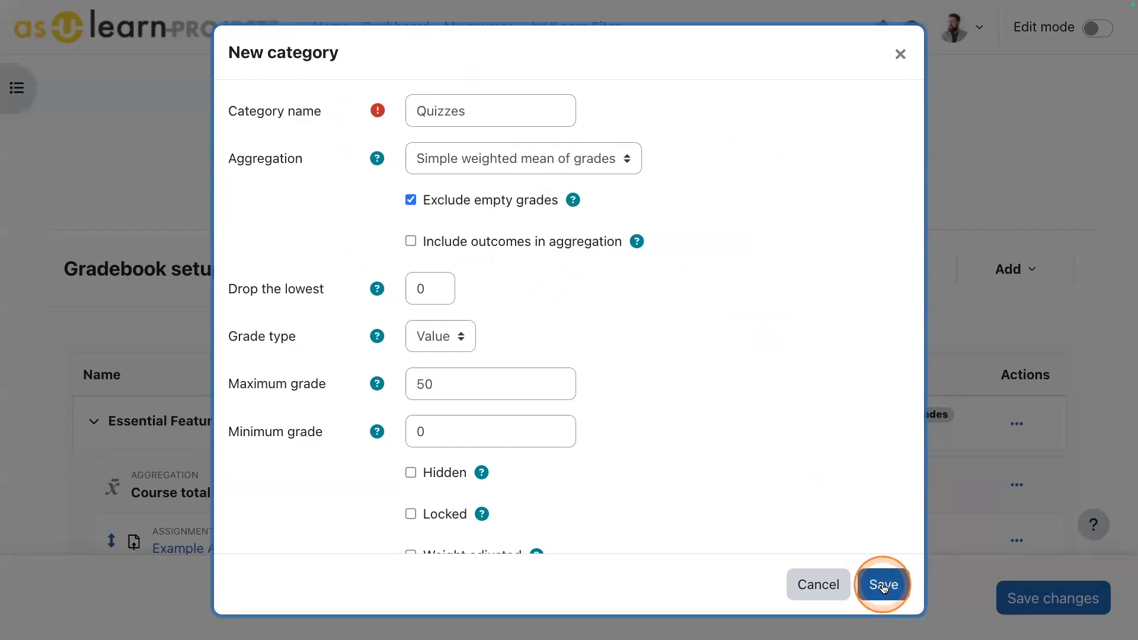
click(883, 586)
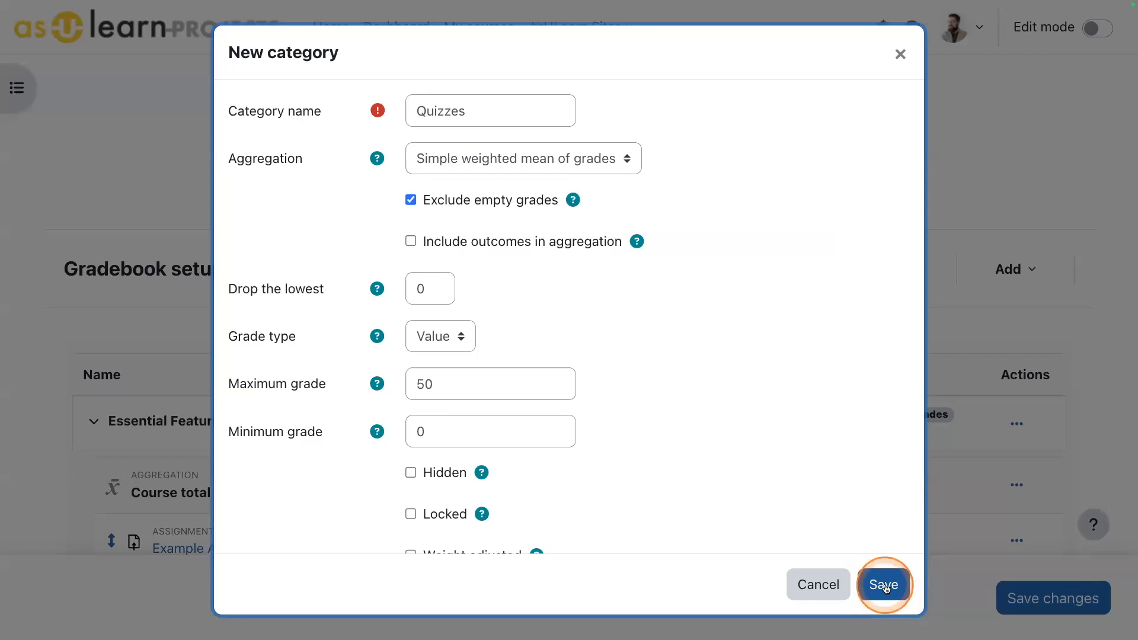
click(884, 585)
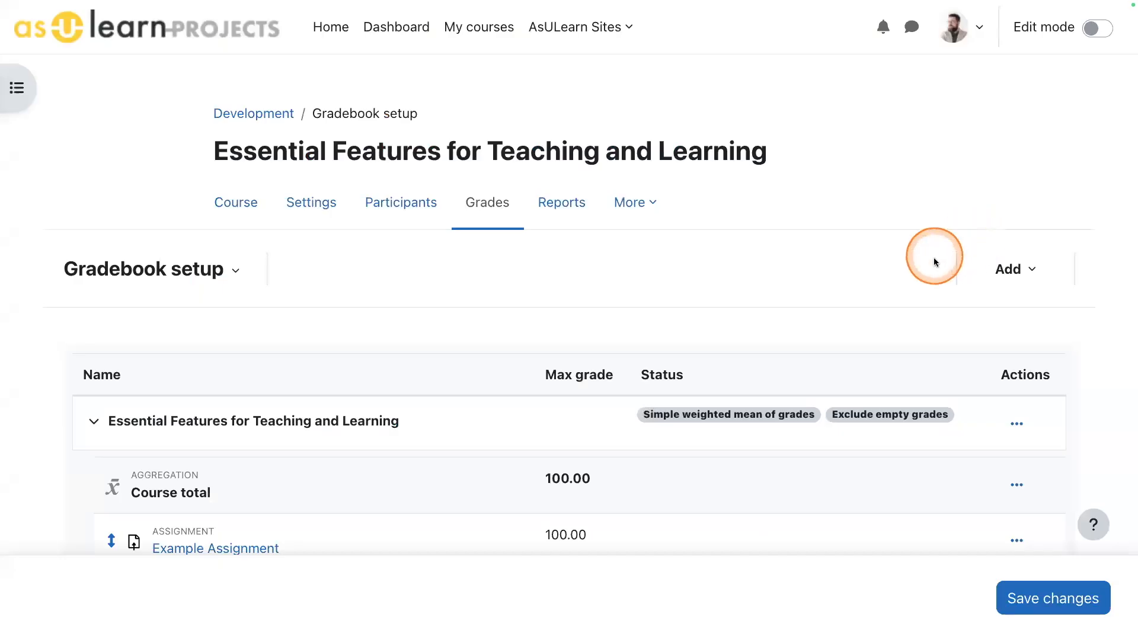
scroll(869, 295, down, 7)
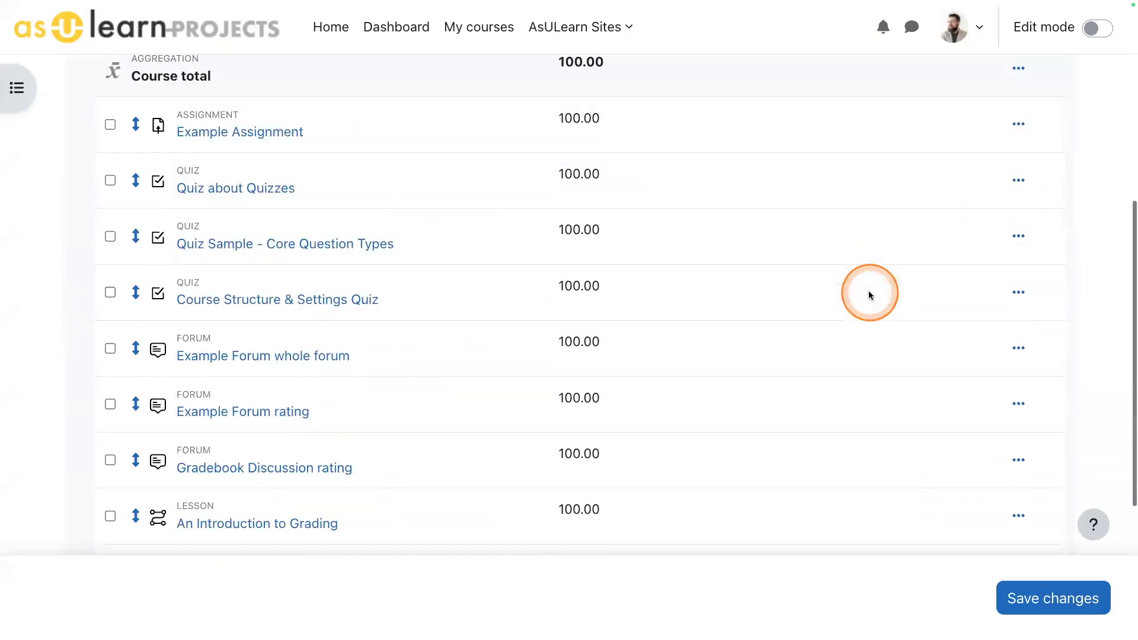
scroll(869, 295, down, 5)
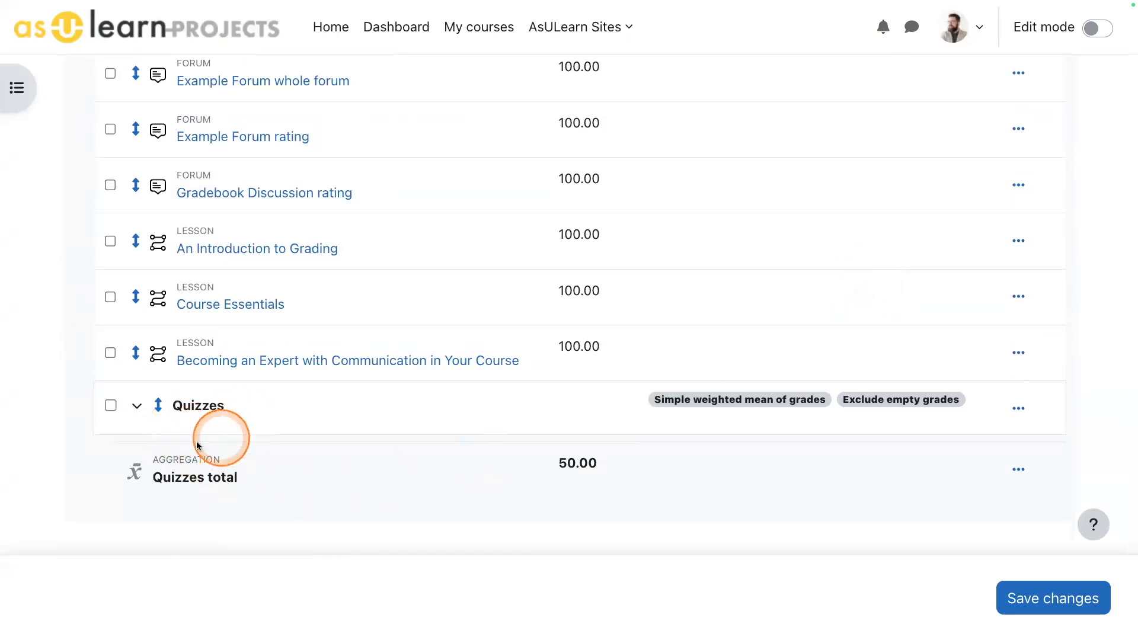
- Add a Forums category that drops the 1 lowest grade and has a maximum grade of 20, and check its entry
scroll(820, 432, up, 10)
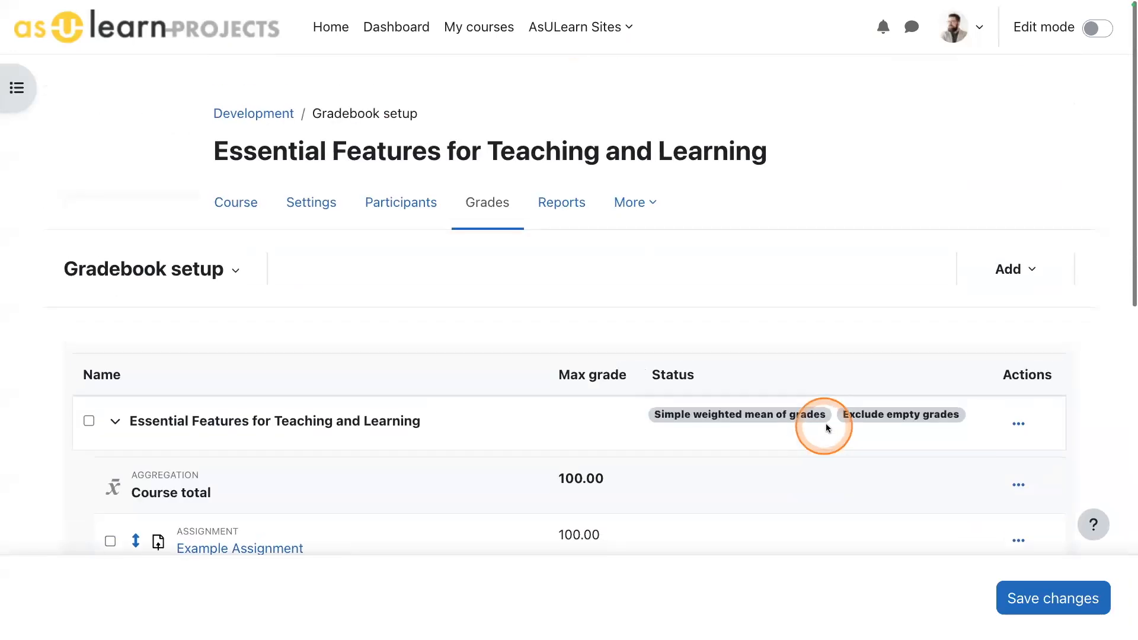
click(987, 274)
click(975, 332)
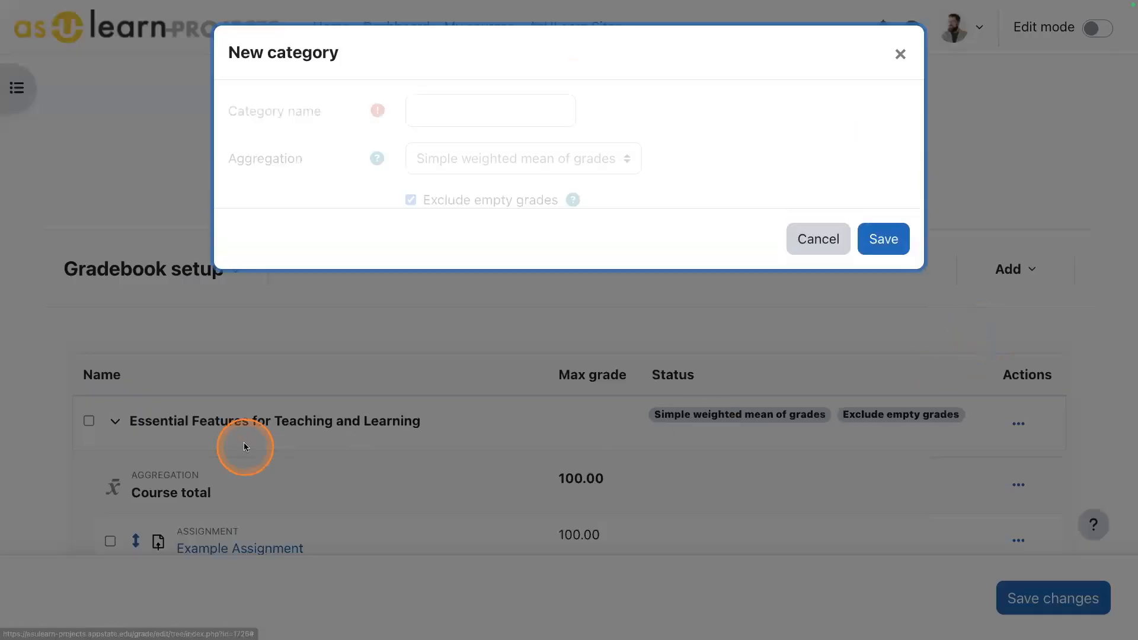
click(439, 115)
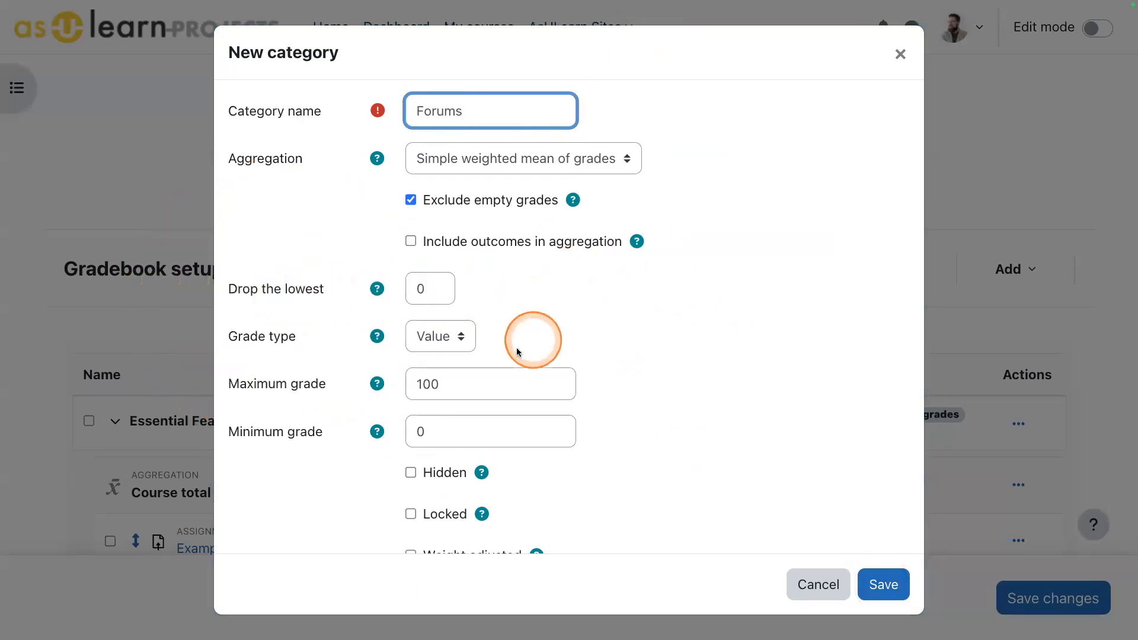
drag(425, 289, 383, 292)
text(1)
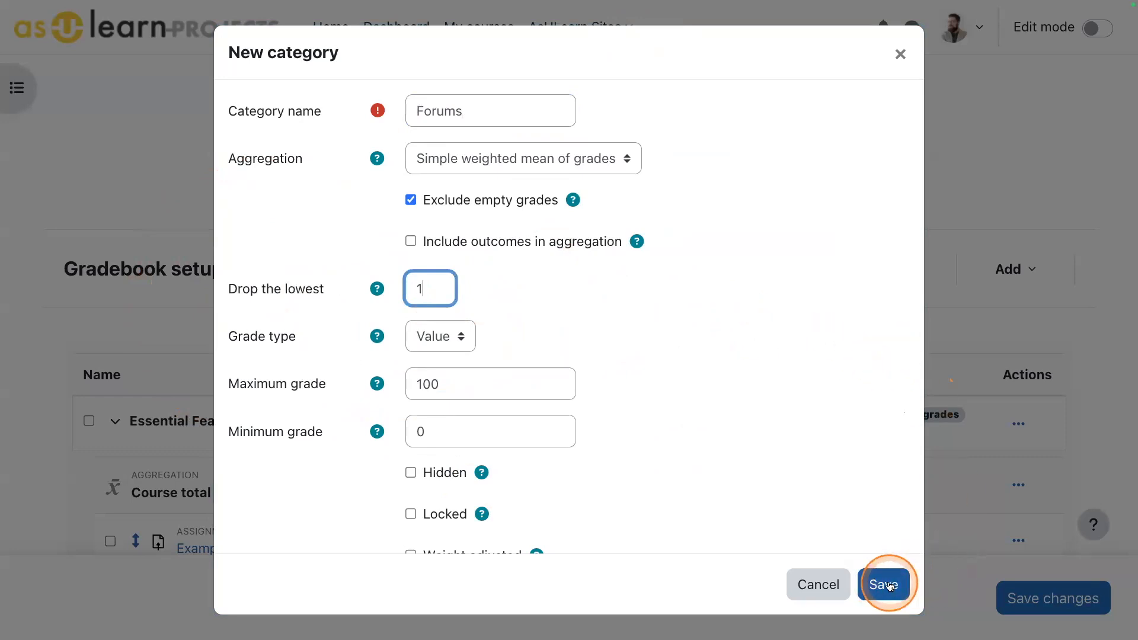
double_click(464, 377)
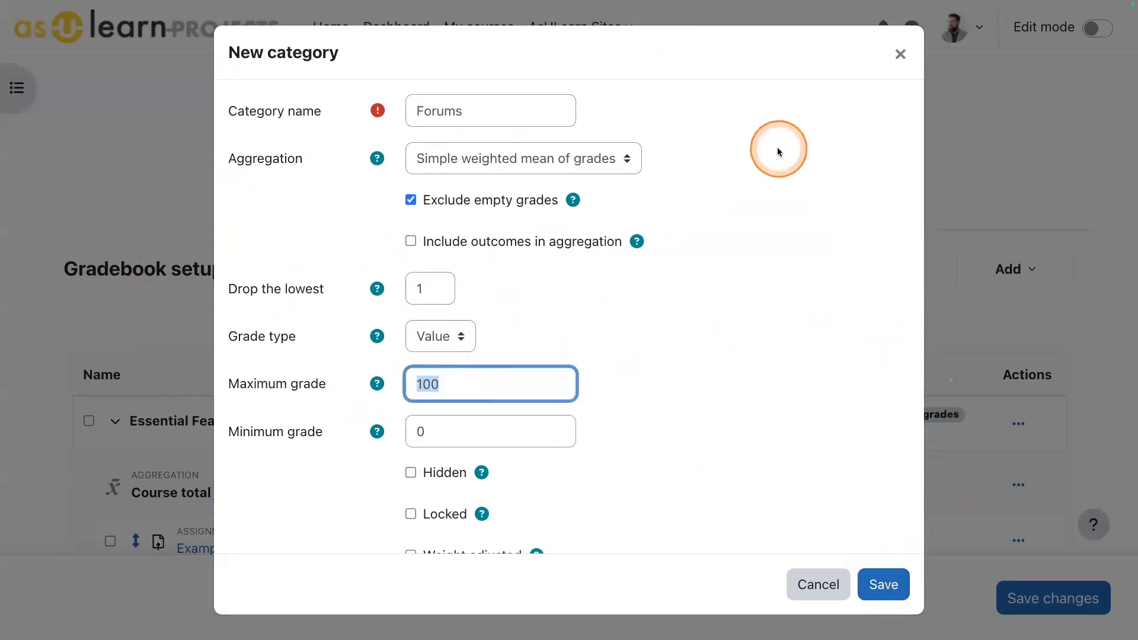
text(20)
click(883, 584)
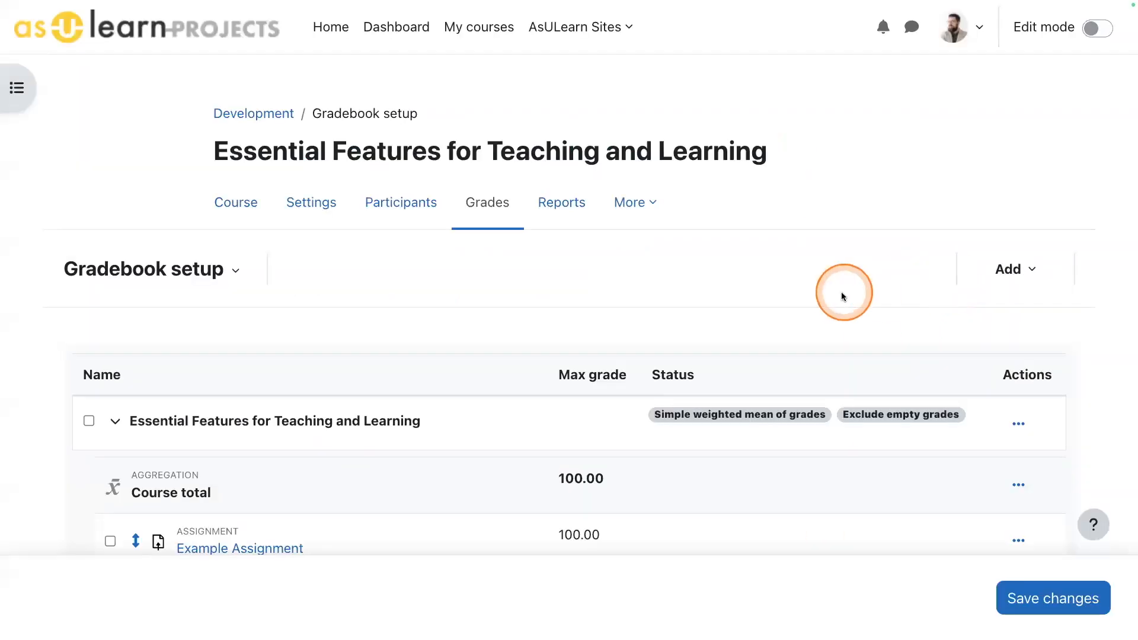
scroll(844, 291, down, 10)
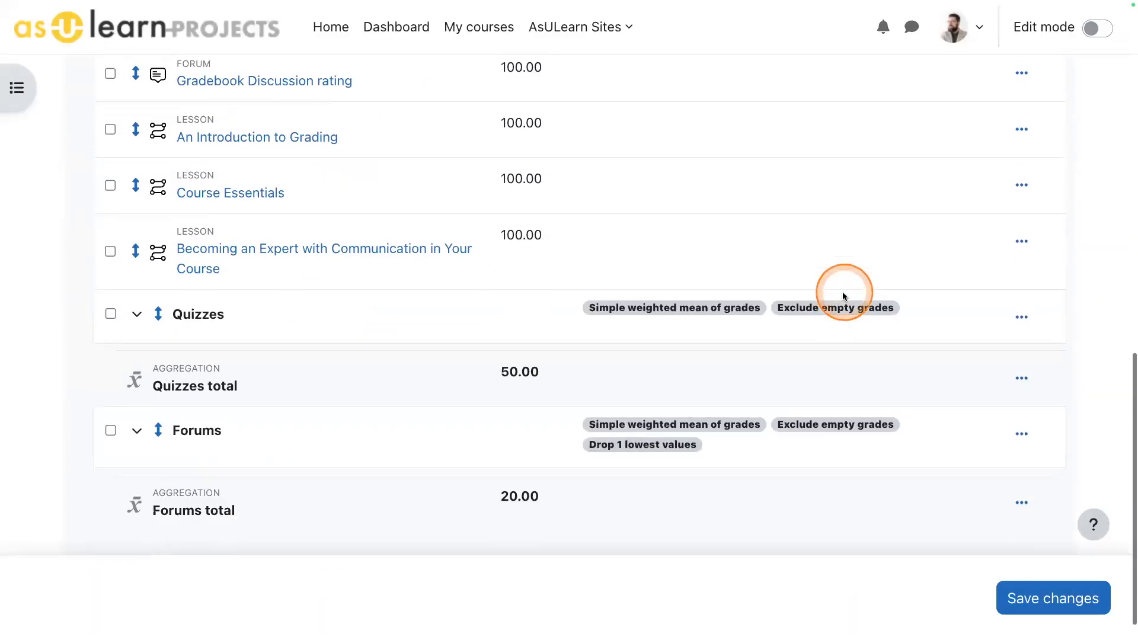
- Add a Lessons category with a maximum grade of 20 and save it
scroll(468, 380, up, 10)
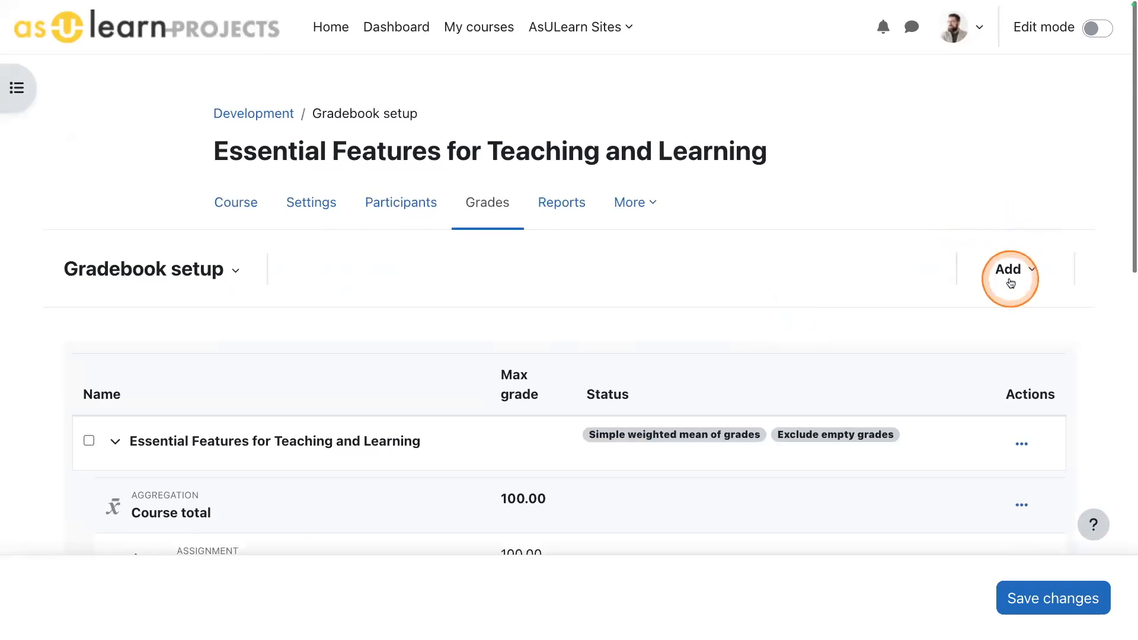
click(1010, 276)
click(972, 336)
click(454, 114)
text(Lessons)
double_click(427, 382)
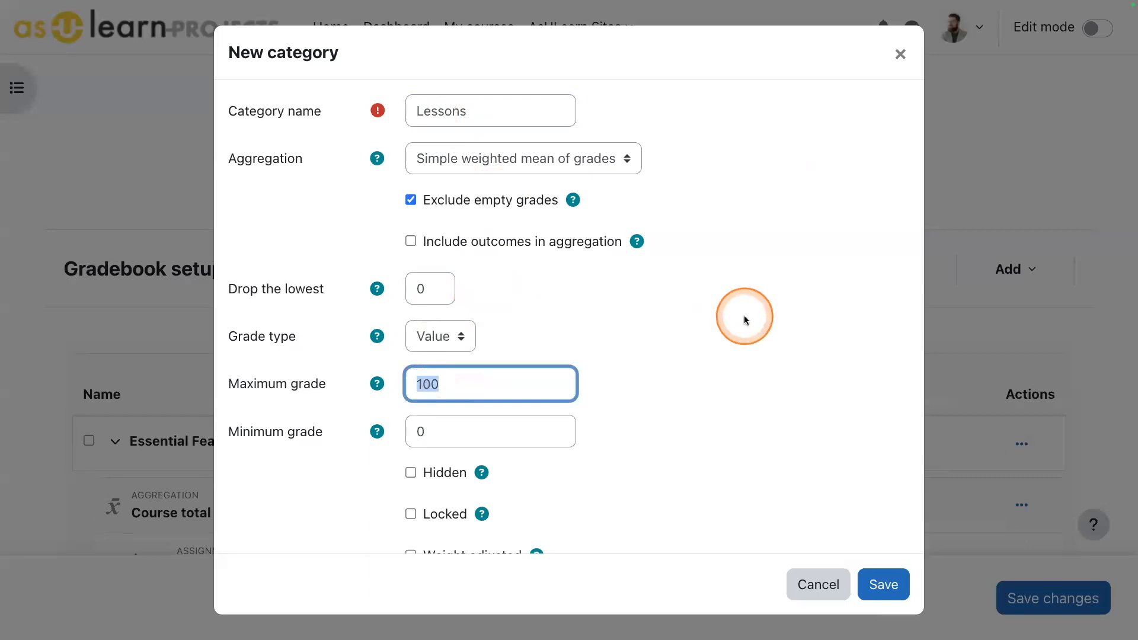
text(20)
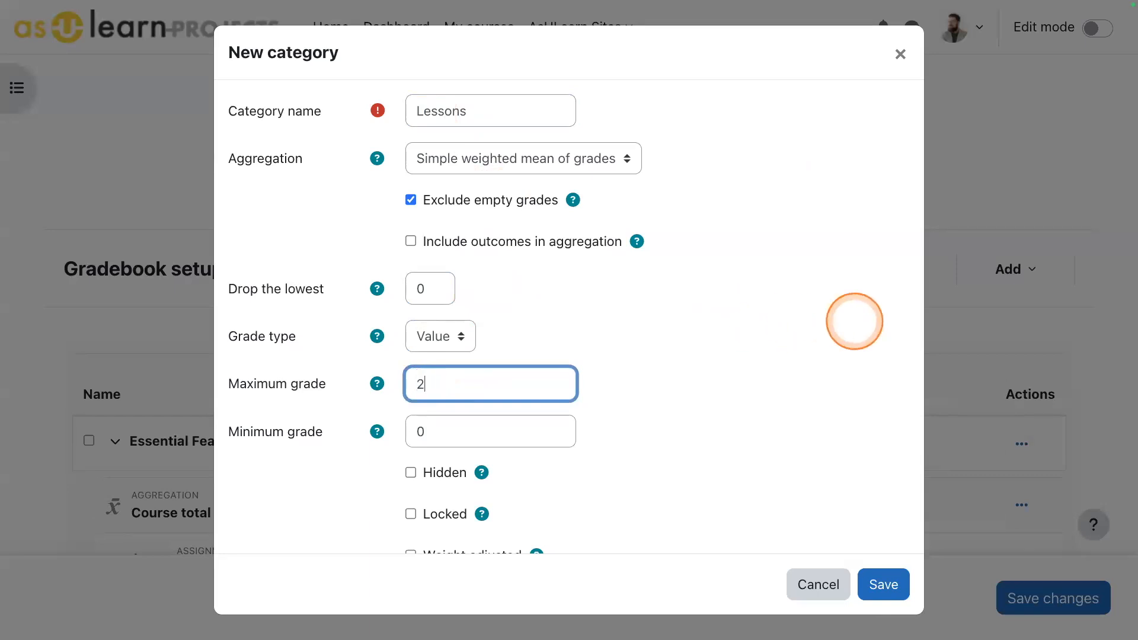
click(878, 586)
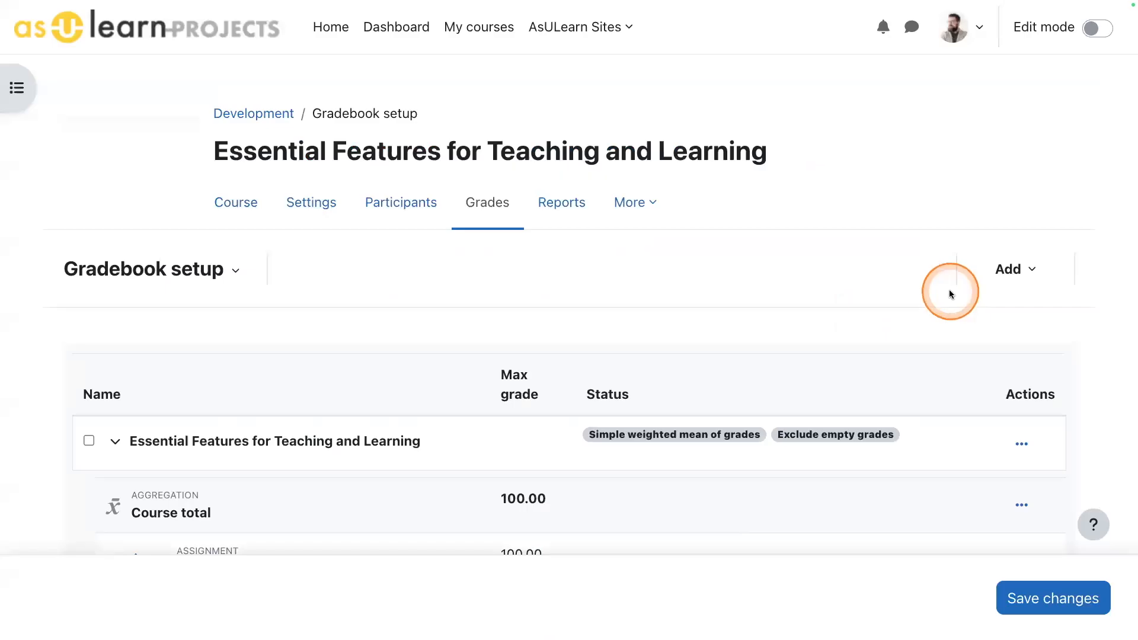
- Examine the Quizzes, Forums and Lessons categories with their maximum grades and the grade items still outside them
scroll(895, 269, down, 3)
scroll(894, 270, down, 12)
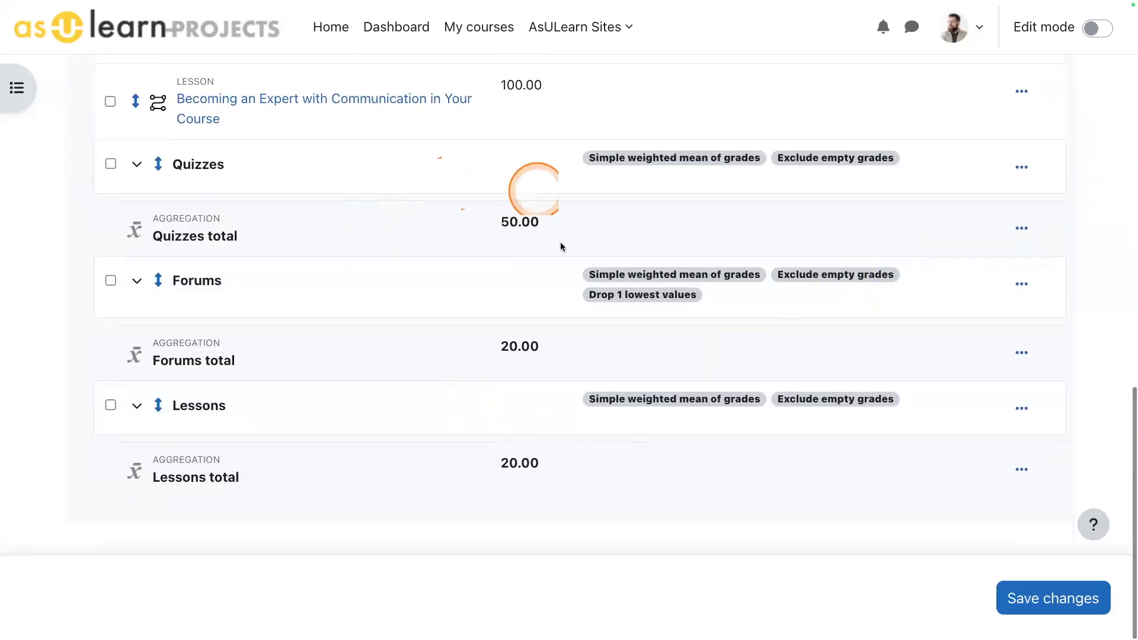
scroll(187, 251, up, 1)
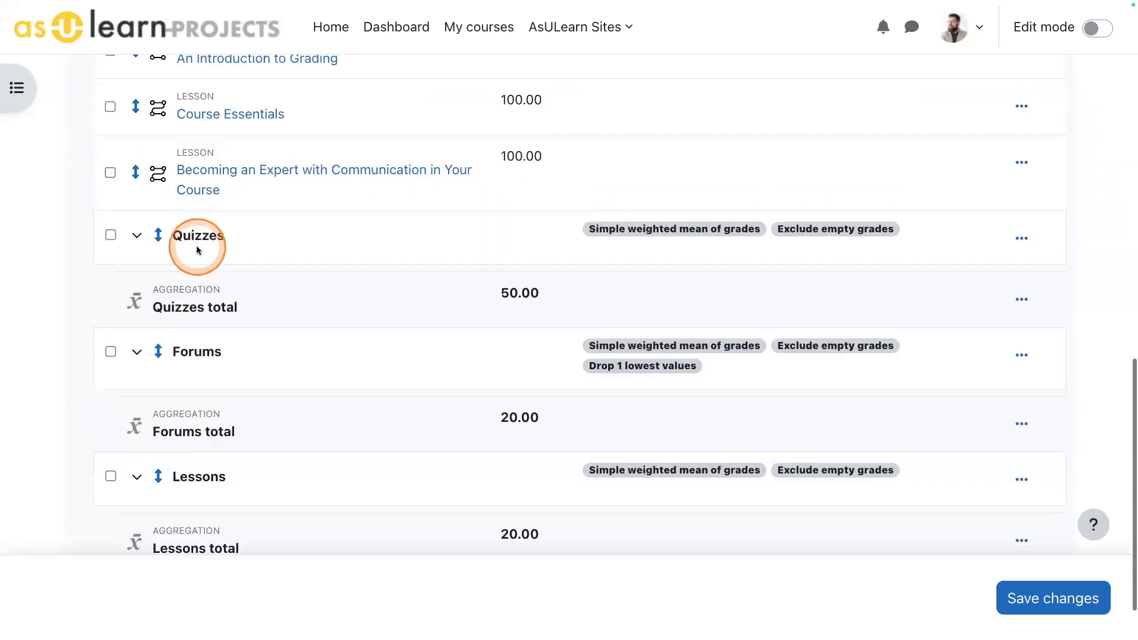
scroll(304, 364, up, 12)
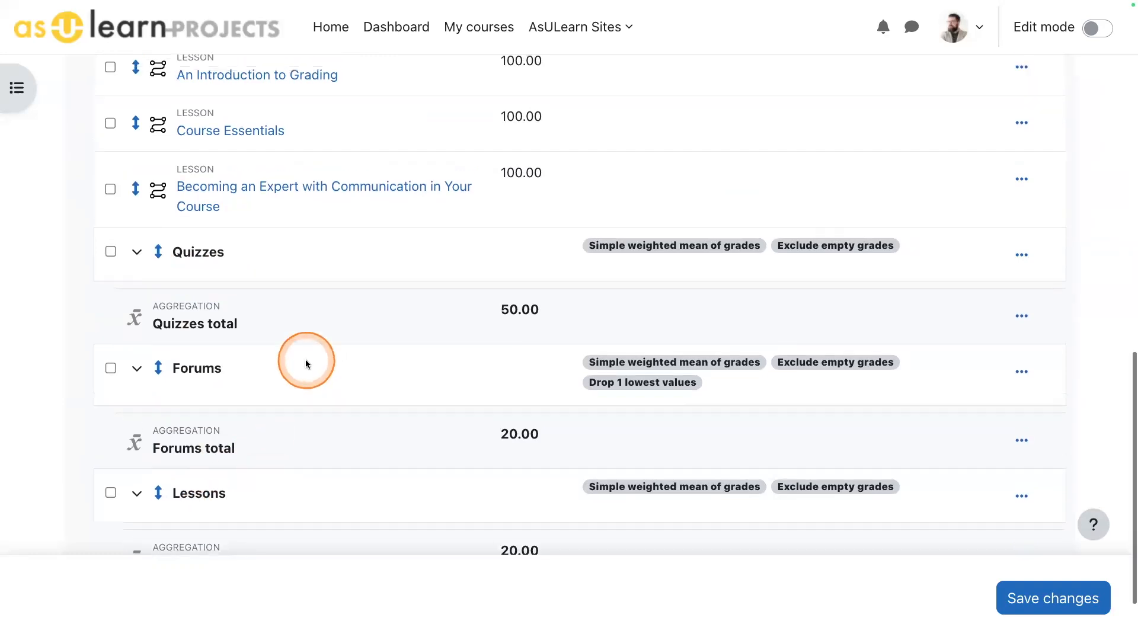
scroll(302, 364, down, 2)
scroll(302, 364, down, 3)
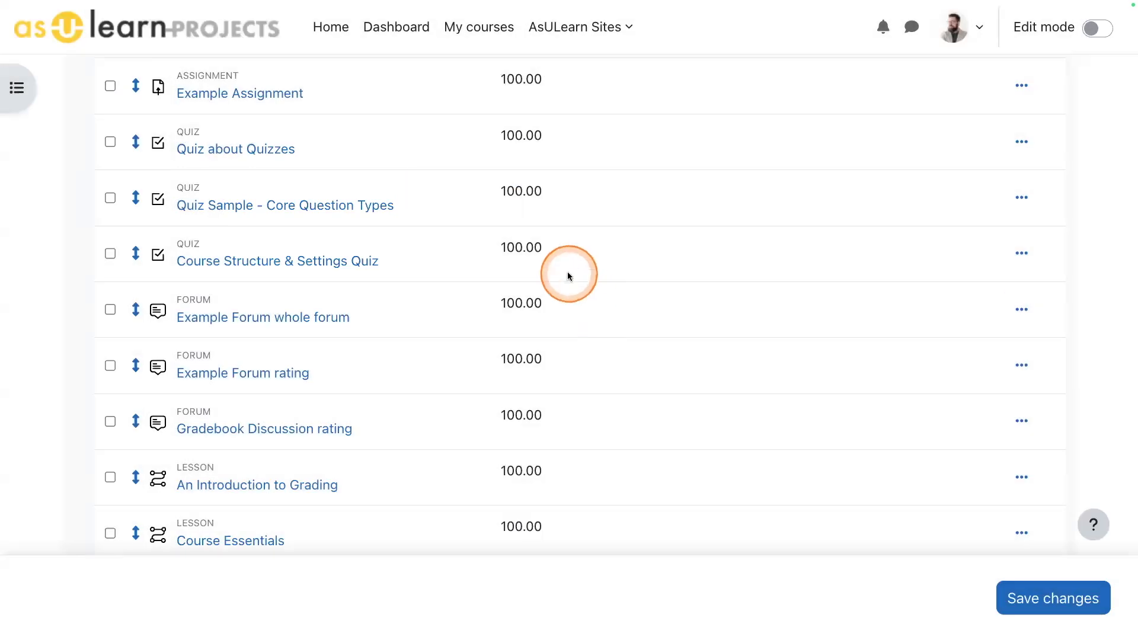
scroll(567, 271, up, 3)
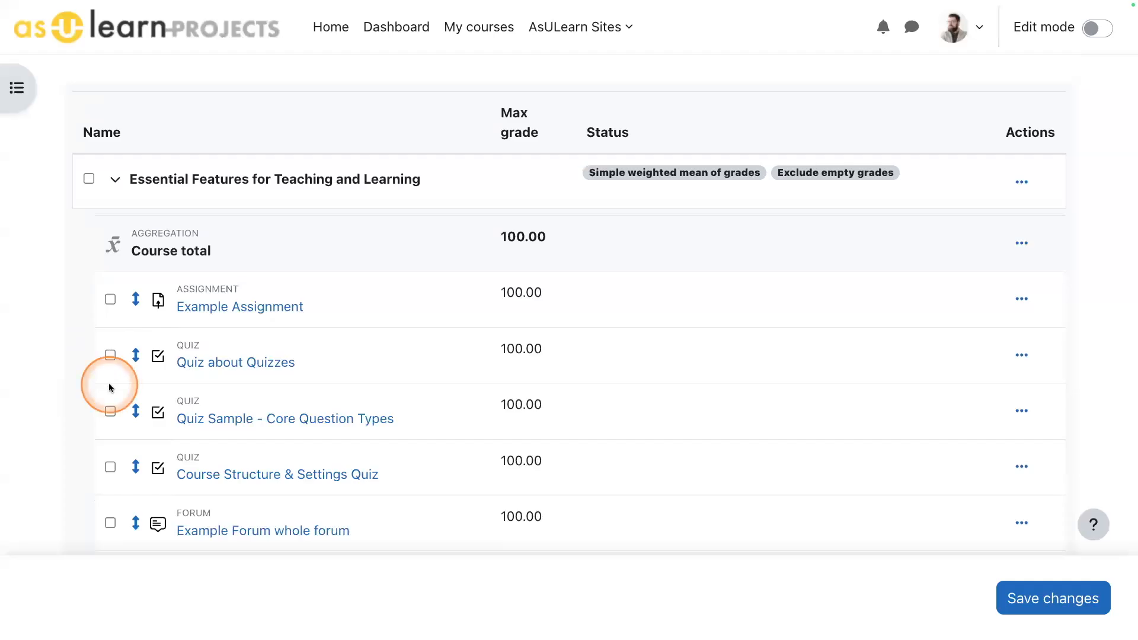
- Move Quiz about Quizzes, Quiz Sample - Core Question Types and Course Structure & Settings Quiz into the Quizzes category and check their placement
scroll(113, 367, down, 2)
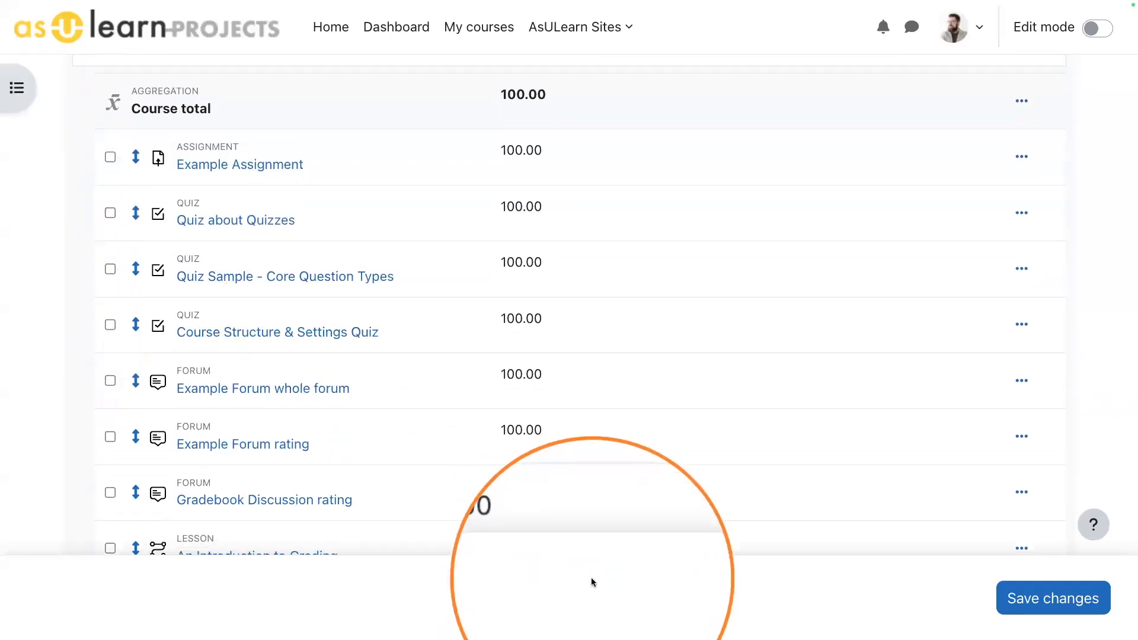
click(111, 212)
click(110, 269)
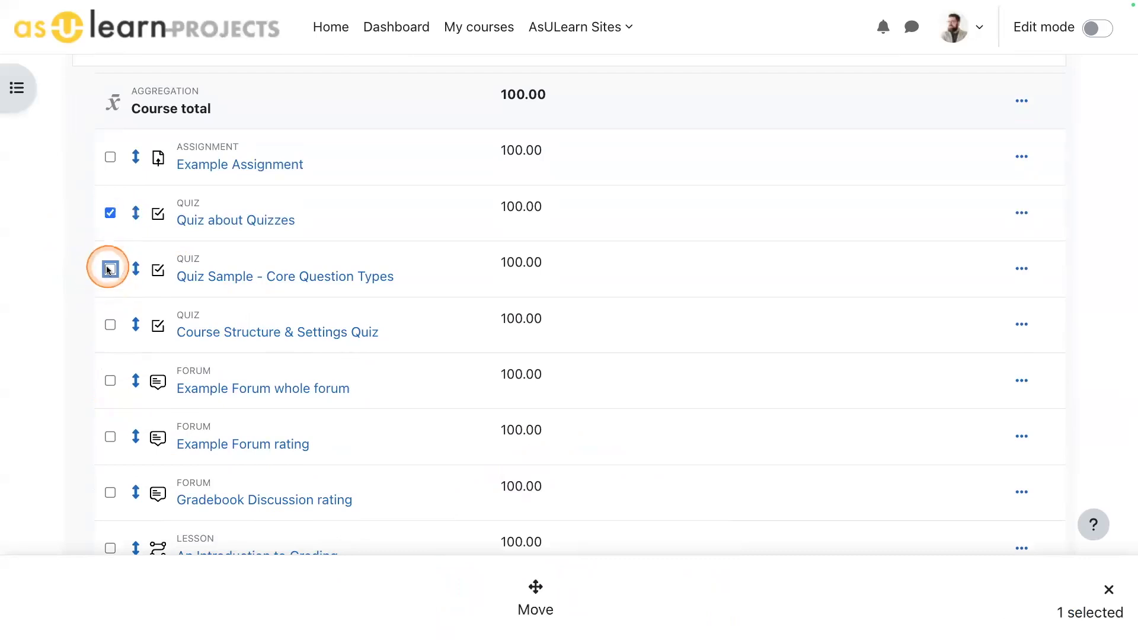
click(111, 324)
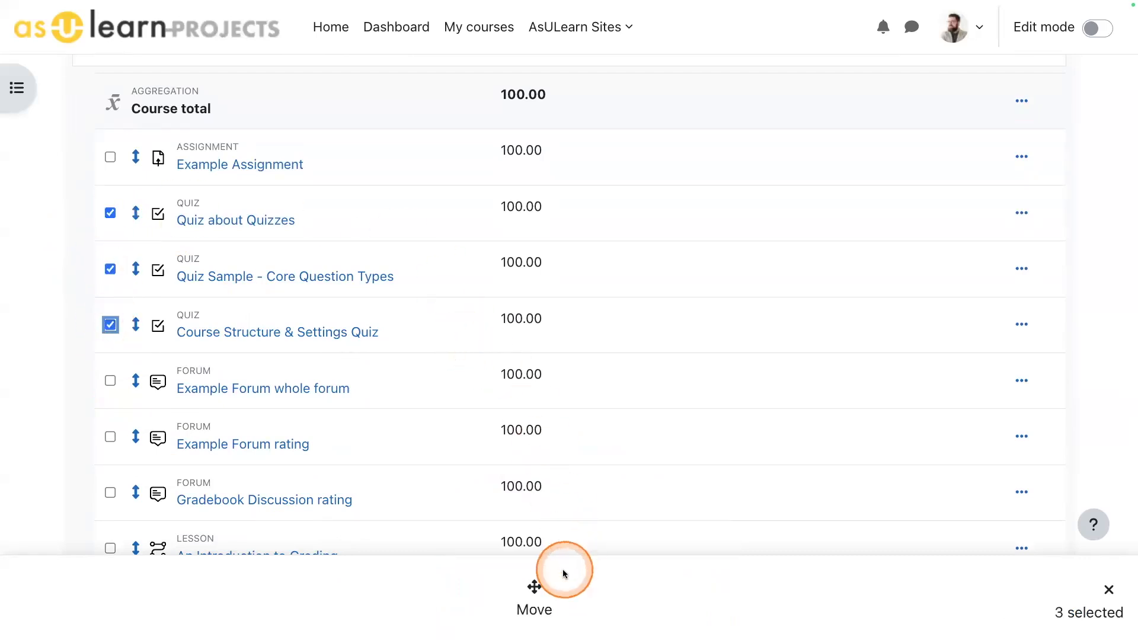
click(535, 594)
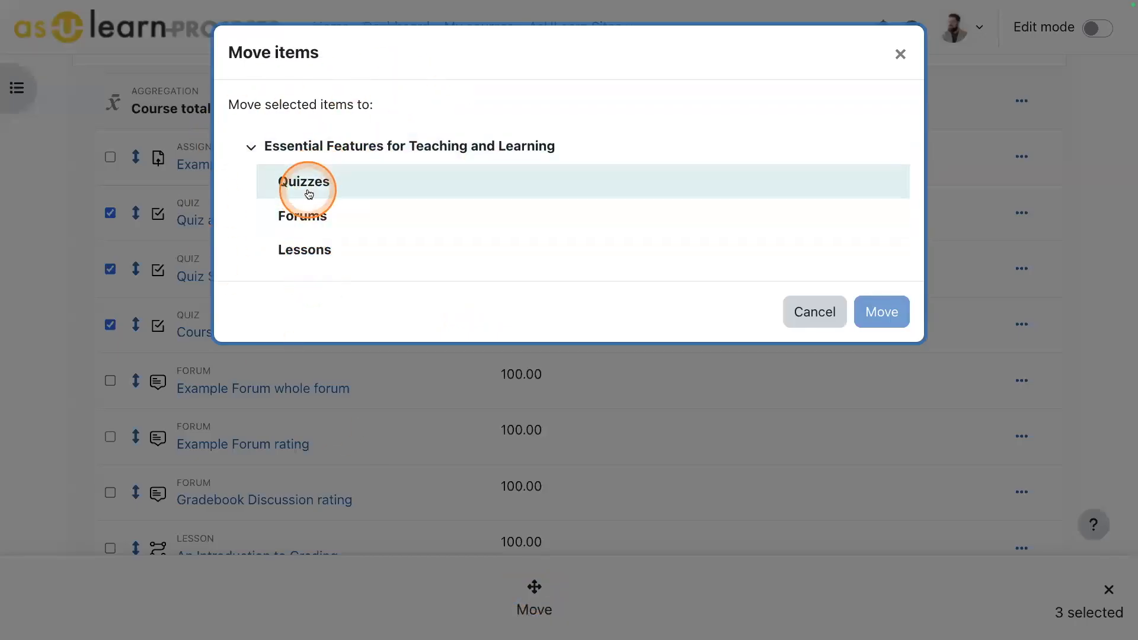
click(309, 187)
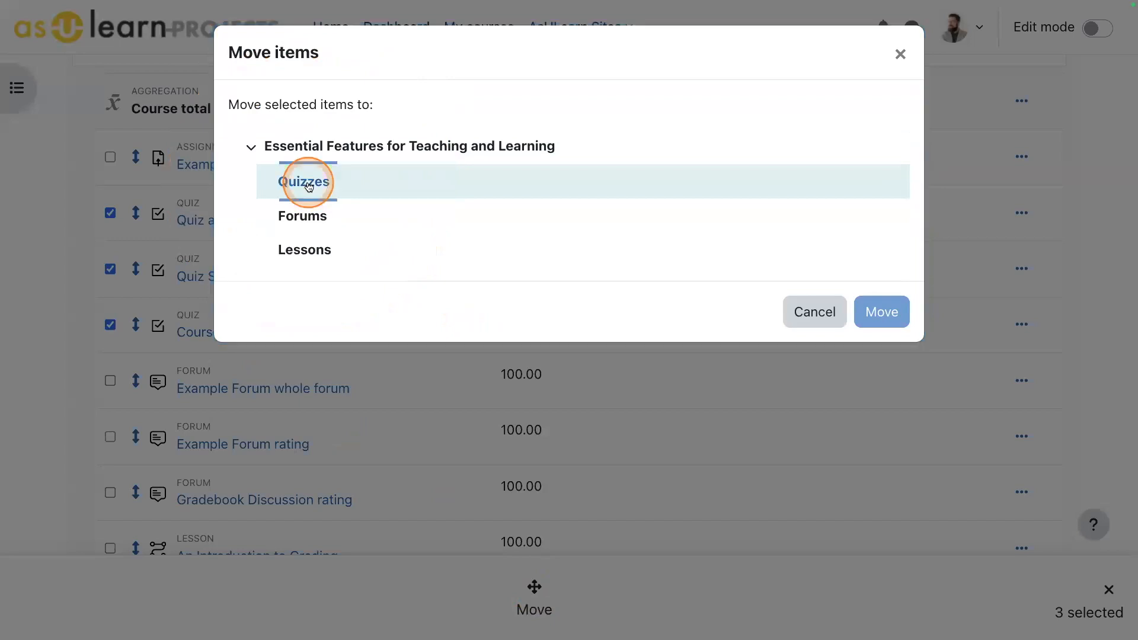
click(882, 313)
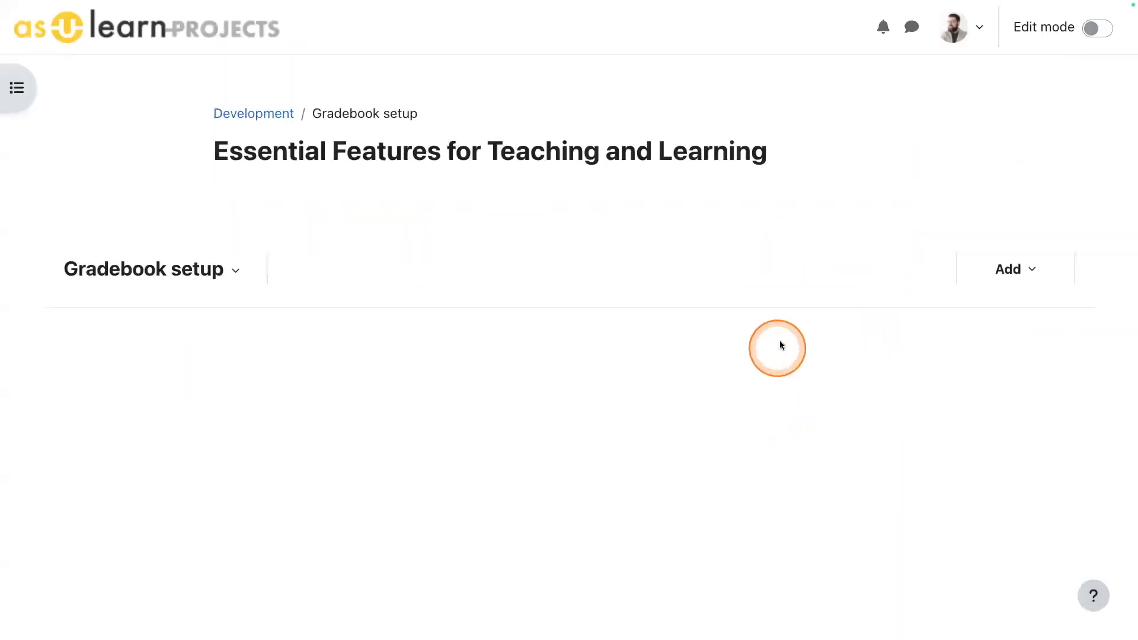
scroll(780, 344, down, 10)
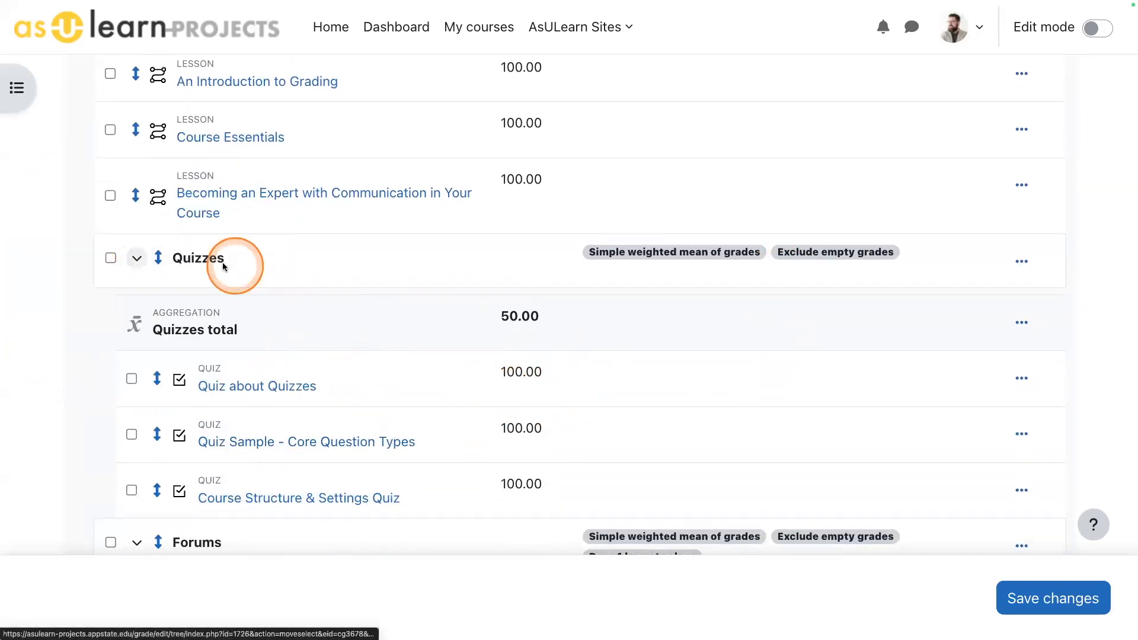
- Collapse the Quizzes category and move Example Forum whole forum, Example Forum rating and Gradebook Discussion rating into the Forums category
scroll(400, 301, down, 5)
scroll(400, 301, up, 4)
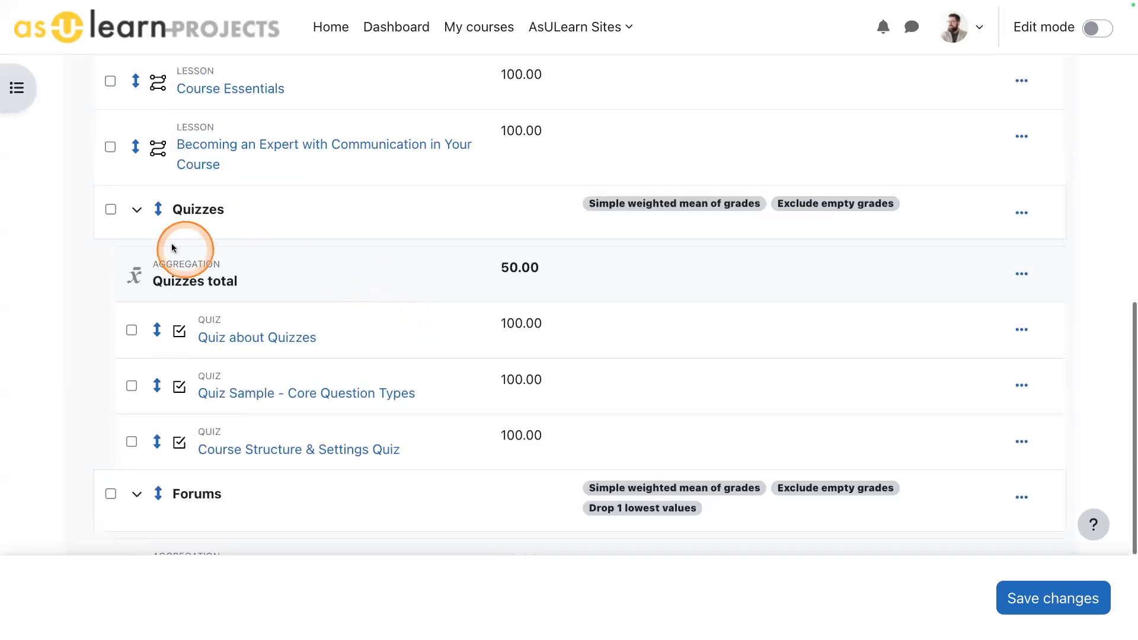
click(136, 210)
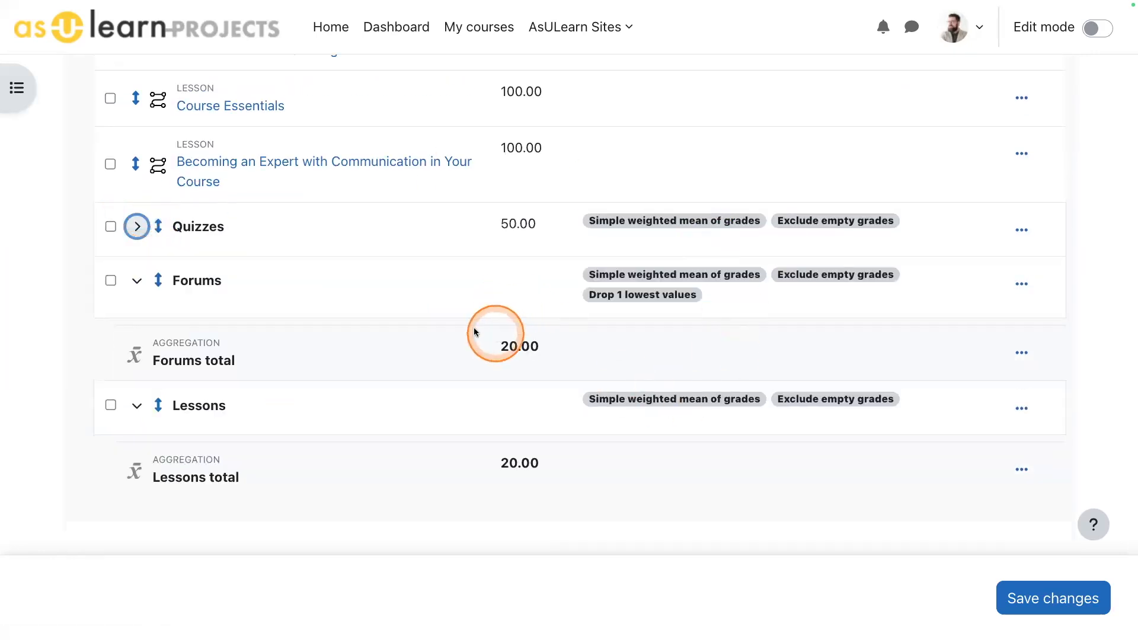
scroll(468, 350, up, 6)
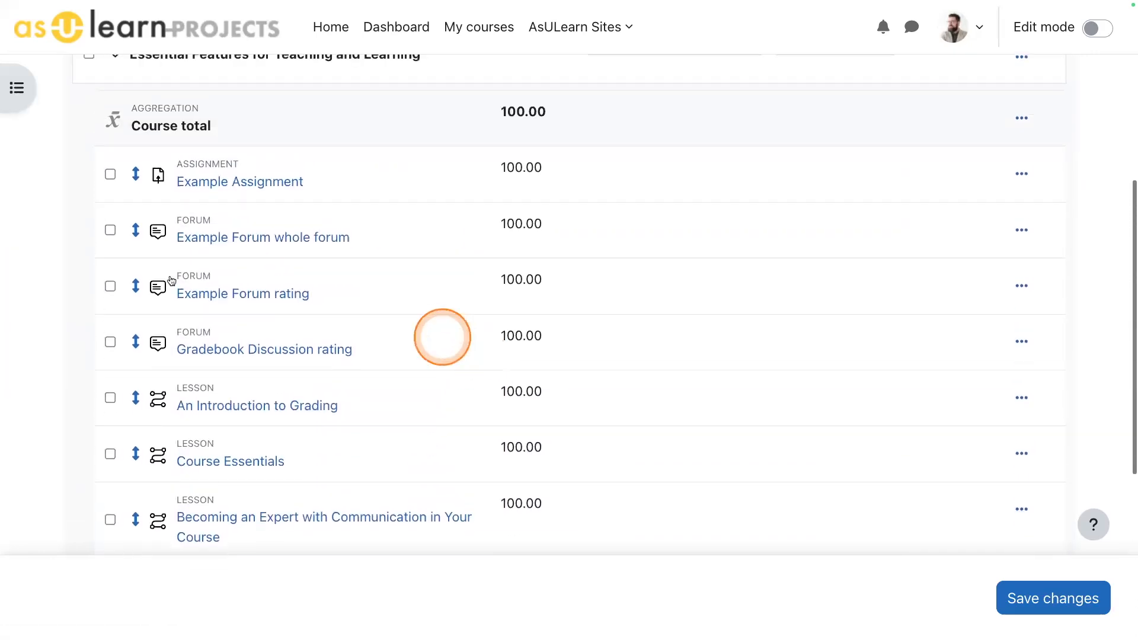
click(111, 231)
click(111, 342)
click(533, 587)
click(344, 219)
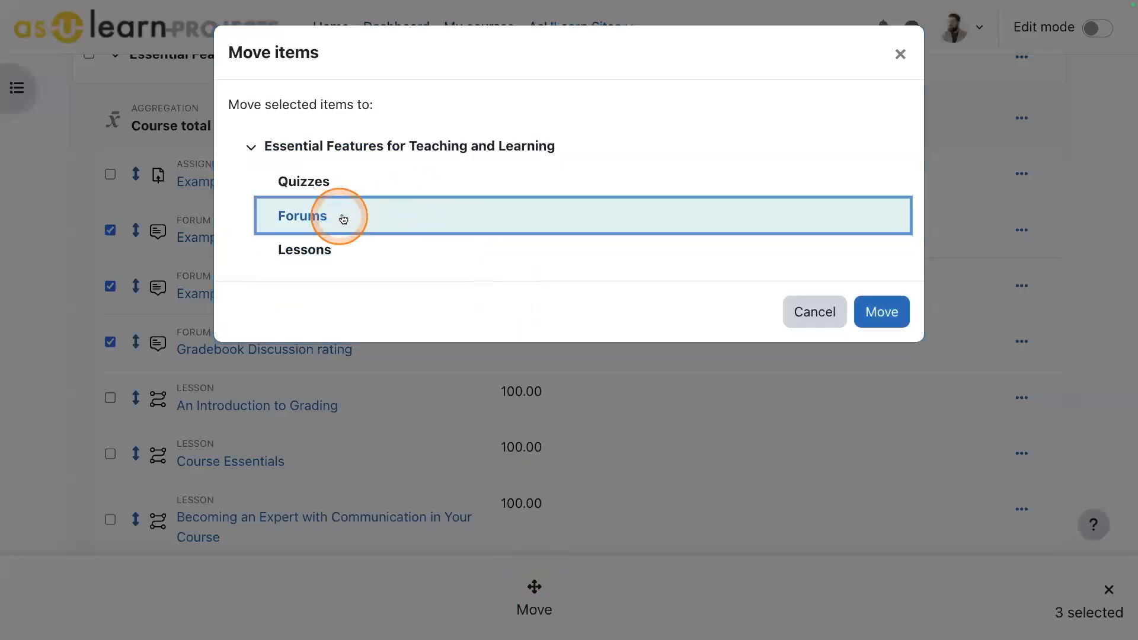
click(884, 312)
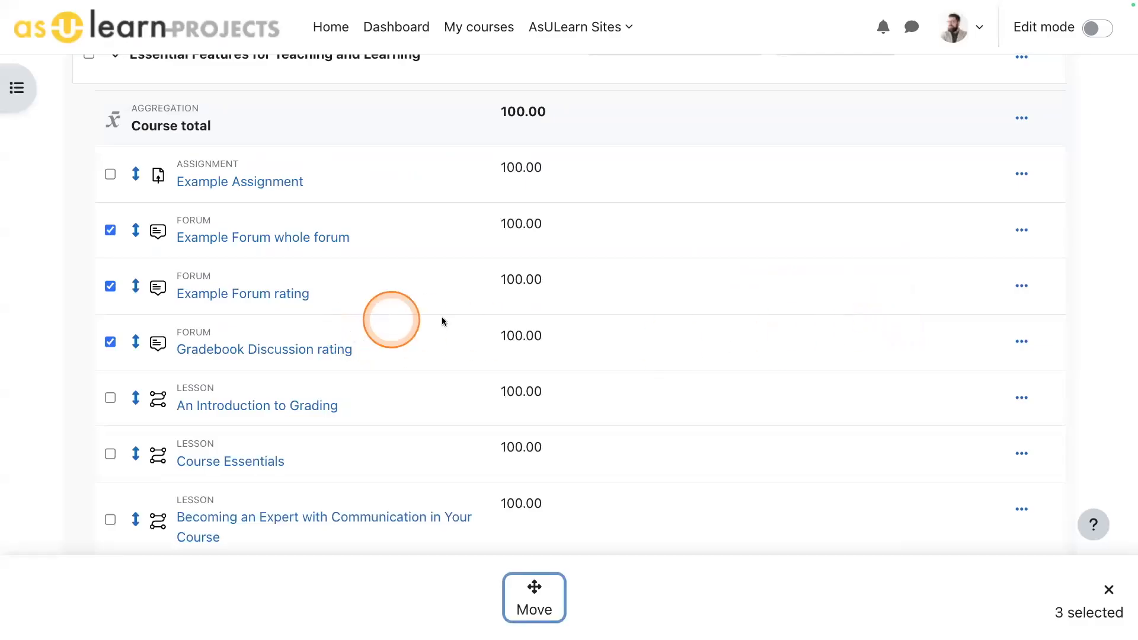
- Move An Introduction to Grading, Course Essentials and Becoming an Expert with Communication in Your Course into the Lessons category and check the resulting category structure
scroll(450, 306, down, 8)
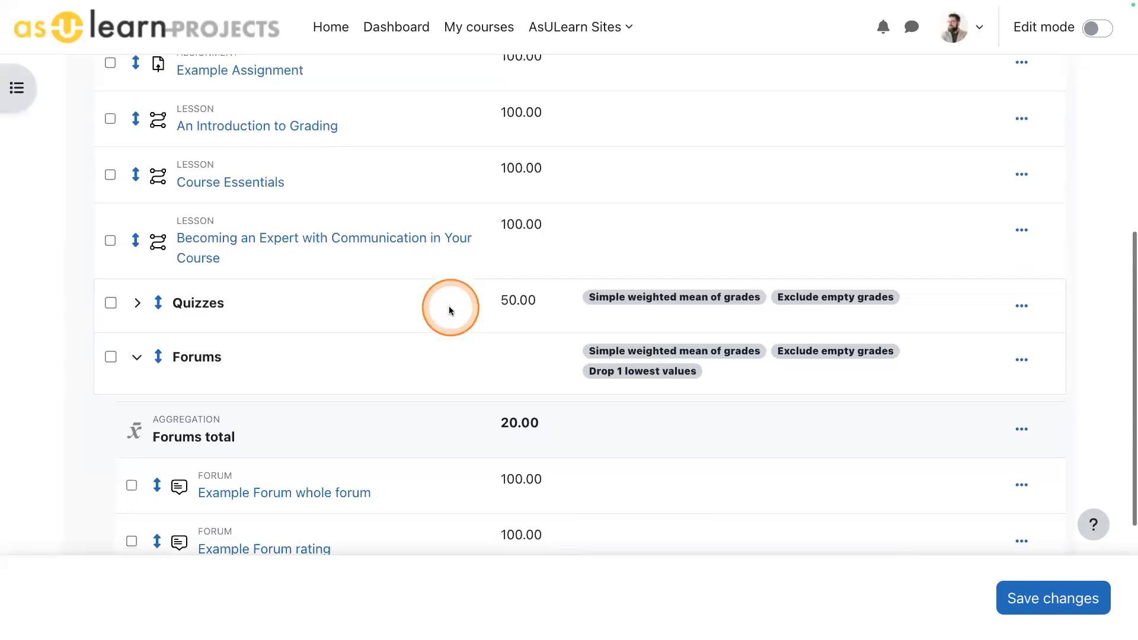
click(110, 119)
click(111, 175)
click(110, 240)
click(534, 593)
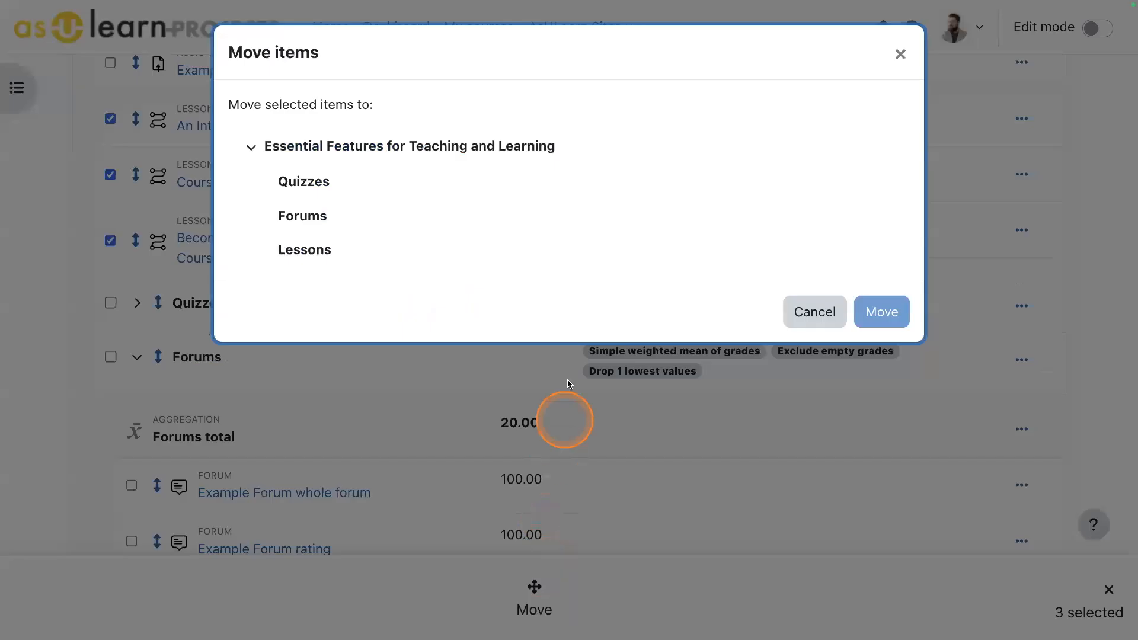
click(306, 249)
click(848, 302)
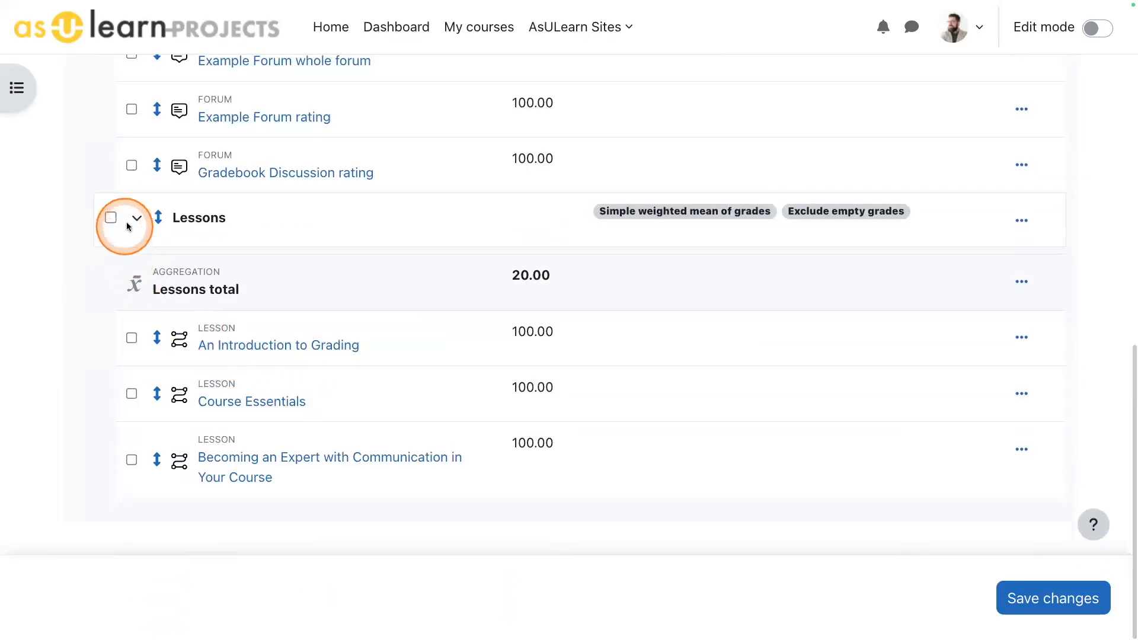
scroll(183, 287, up, 5)
click(137, 138)
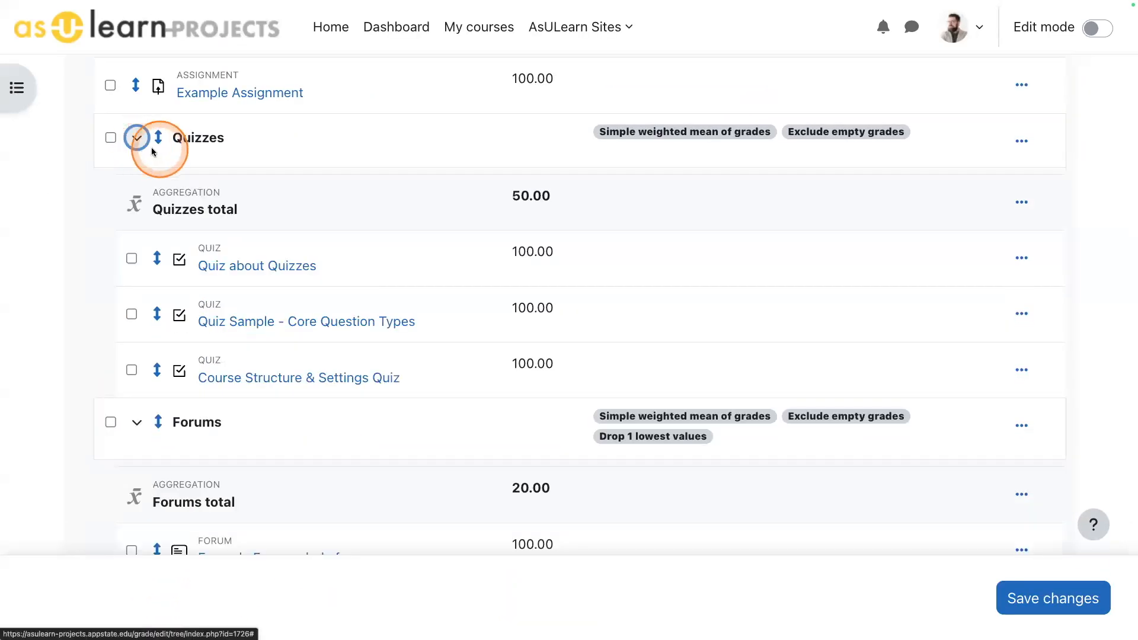
scroll(687, 397, down, 5)
scroll(689, 395, up, 15)
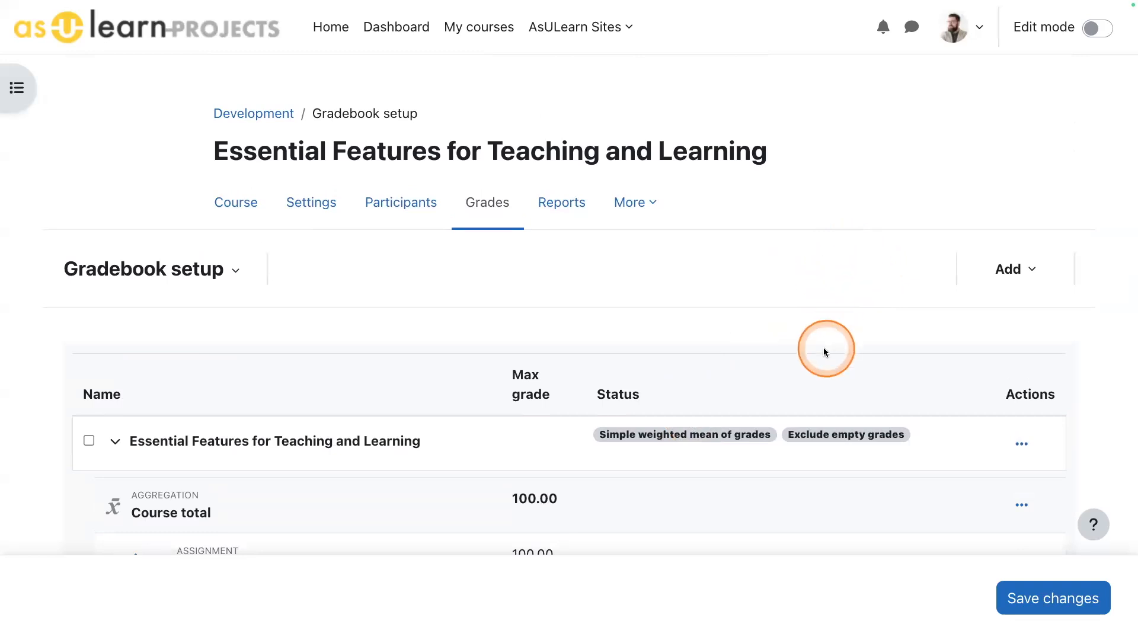
- Set the aggregation of the top-level course category to Weighted mean of grades and save it
scroll(823, 348, down, 4)
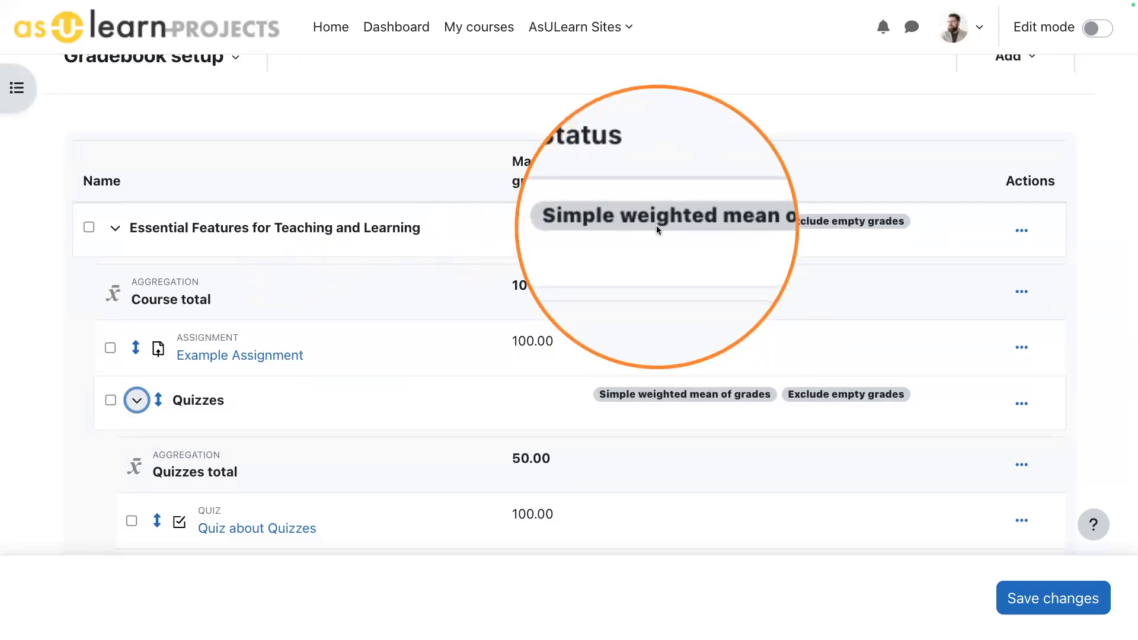
click(1017, 234)
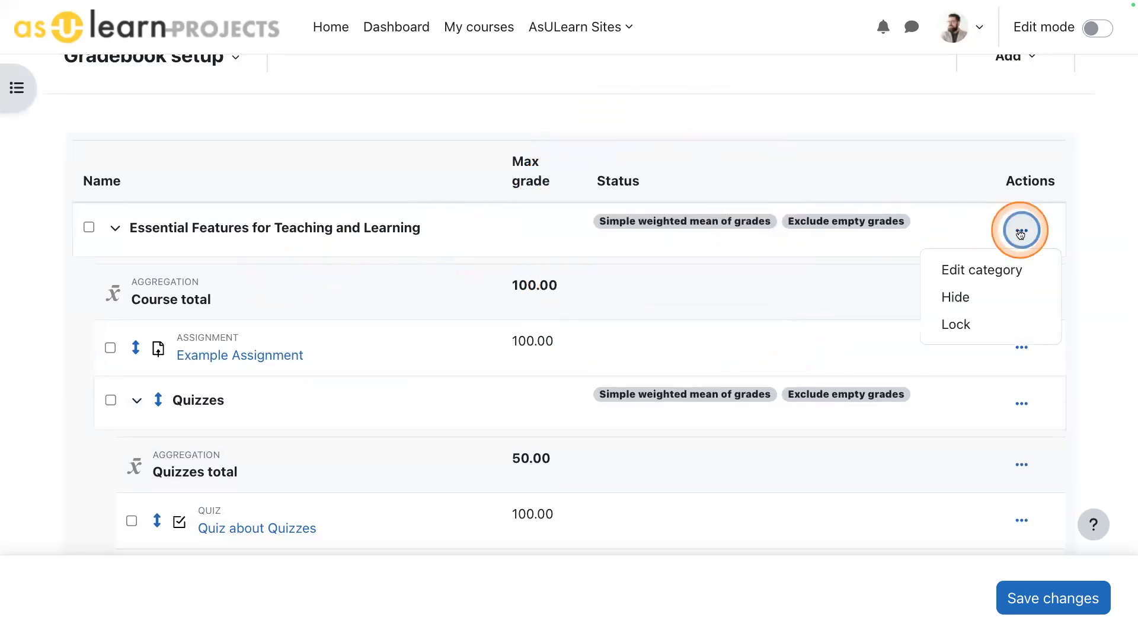
click(992, 274)
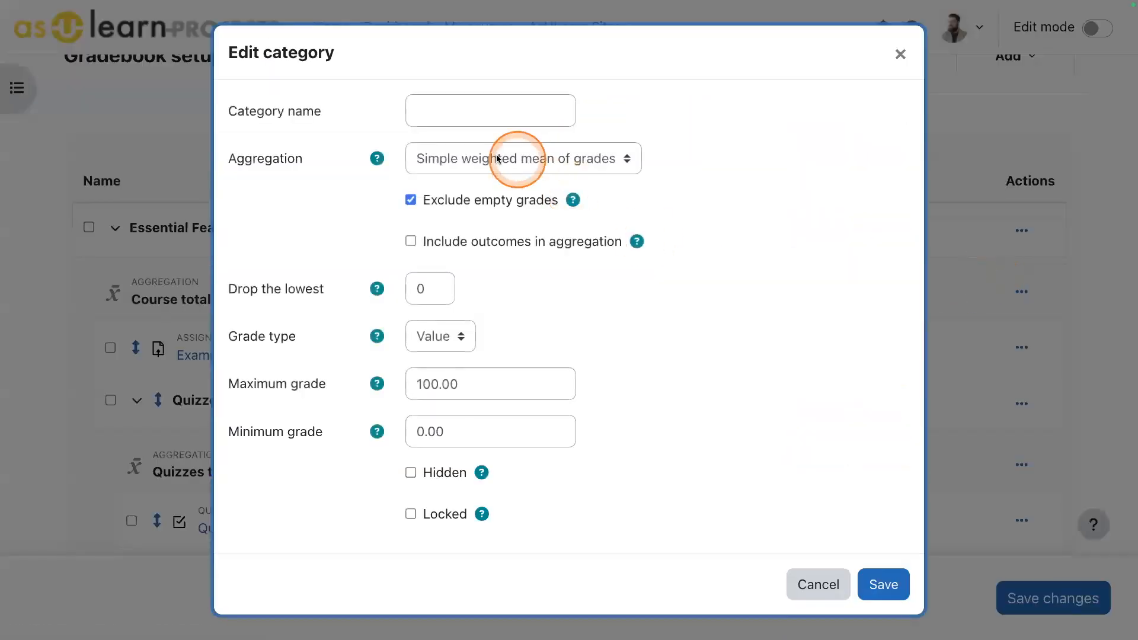
click(513, 158)
click(494, 143)
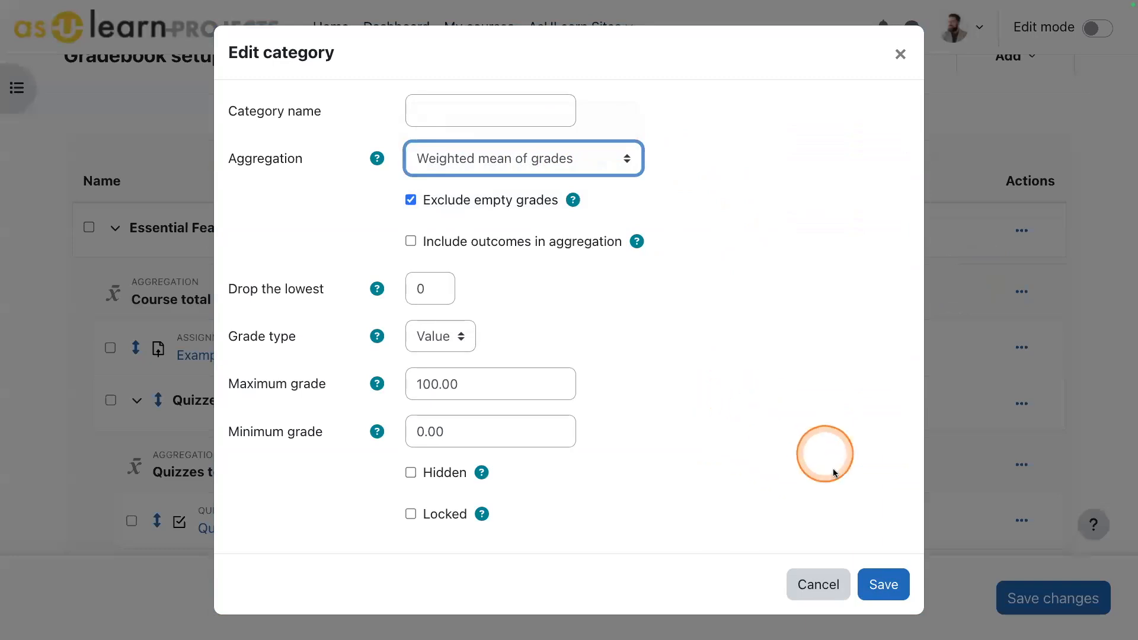
click(883, 584)
- Set the weight of Example Assignment to 10 and the weight of the Quizzes category to 50
scroll(883, 255, down, 5)
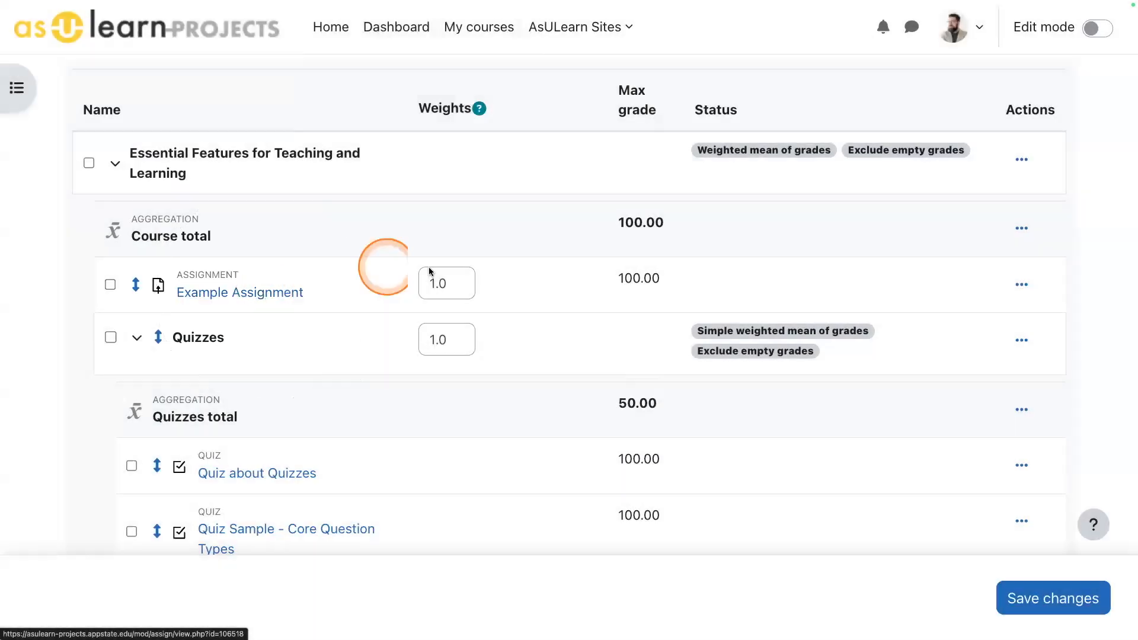
click(451, 284)
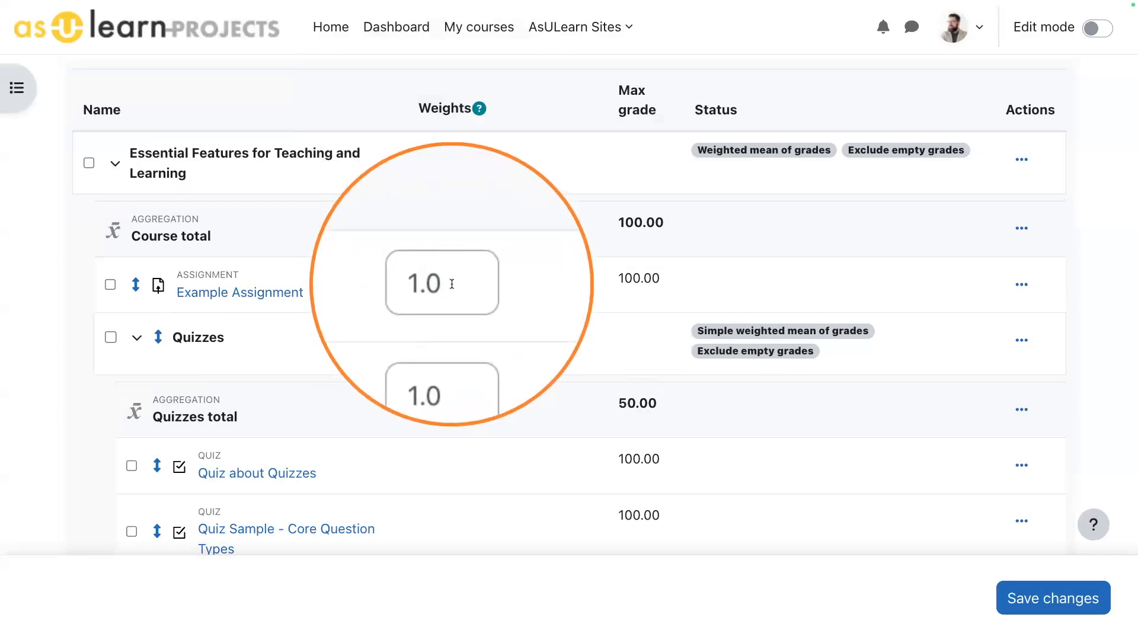
double_click(451, 285)
text(10)
scroll(658, 230, down, 3)
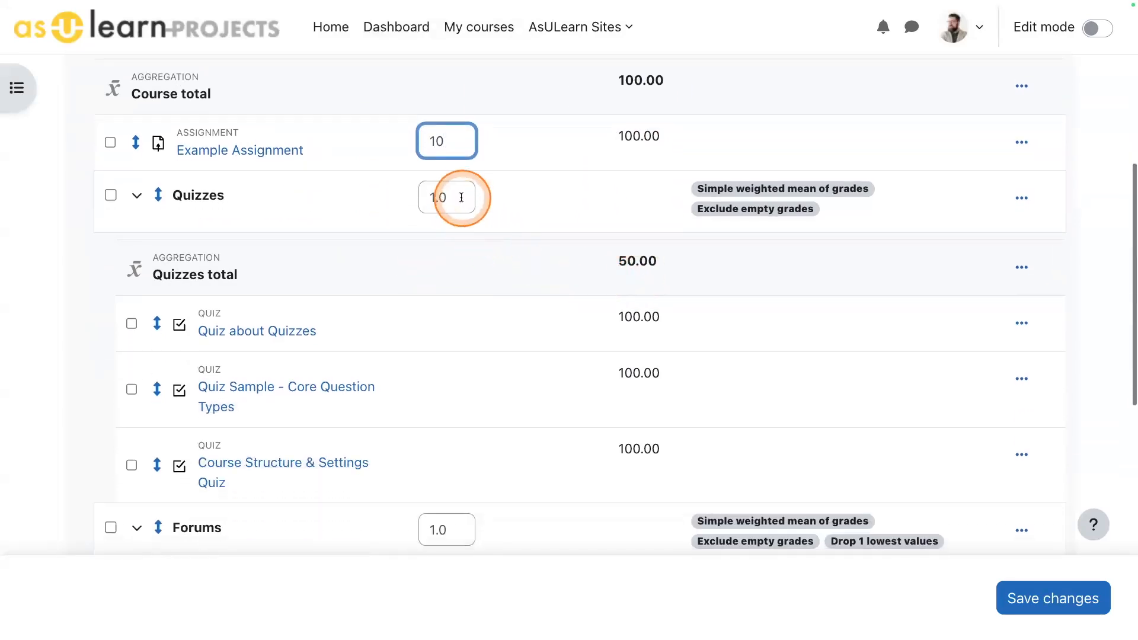
drag(457, 197, 407, 199)
text(50)
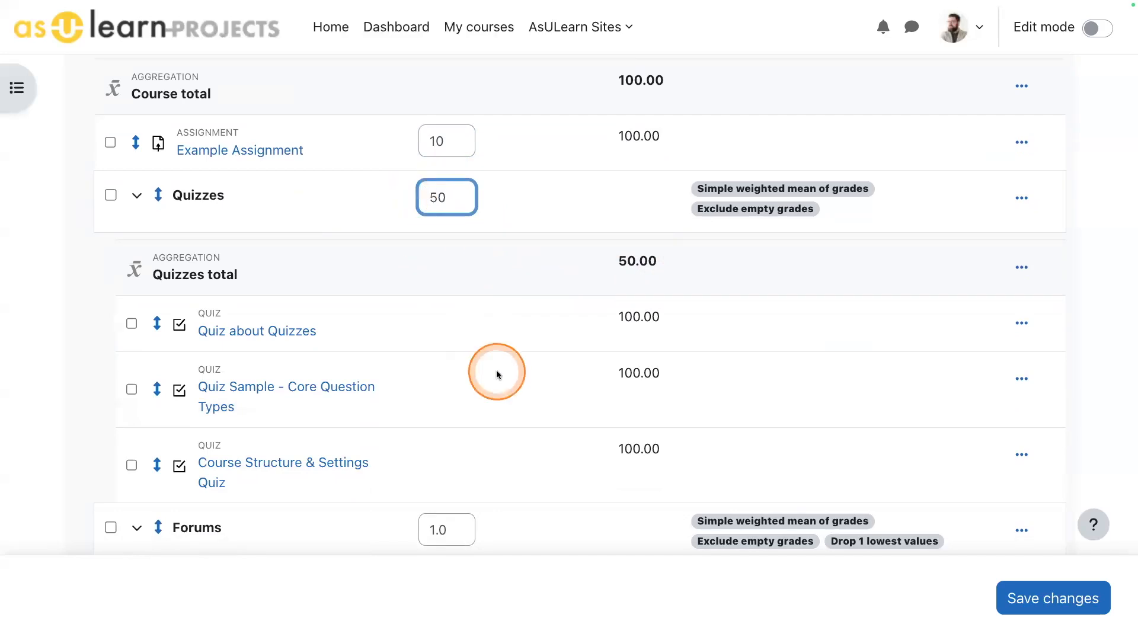
- Set the weights of the Forums and Lessons categories to 20 each and save the gradebook changes
scroll(498, 373, down, 4)
drag(455, 316, 422, 308)
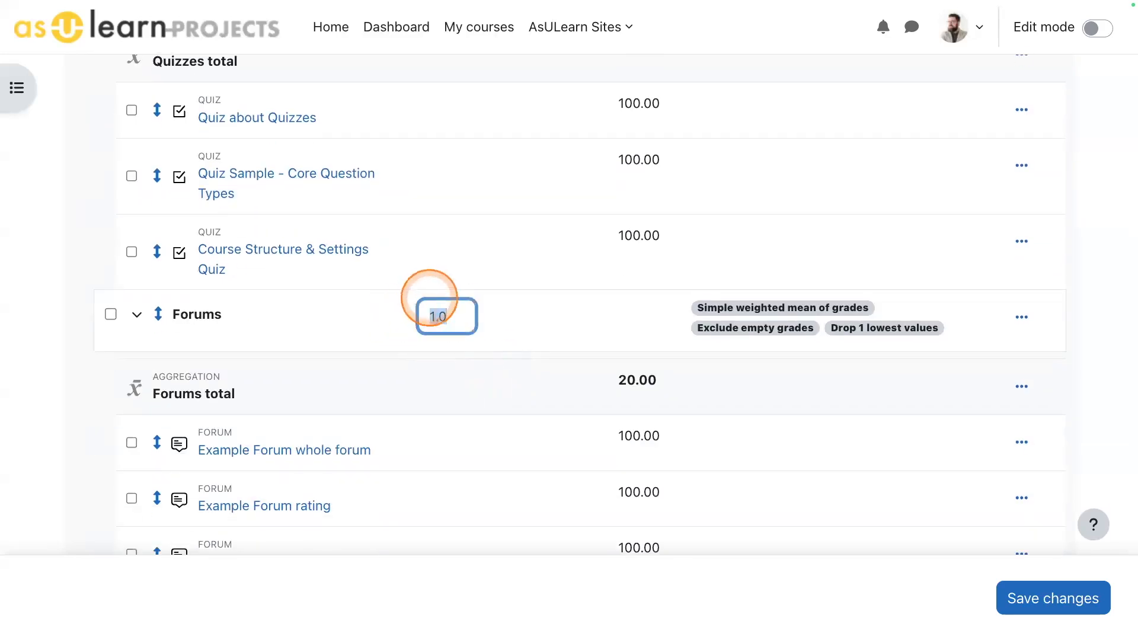
text(20)
scroll(592, 332, down, 5)
double_click(448, 296)
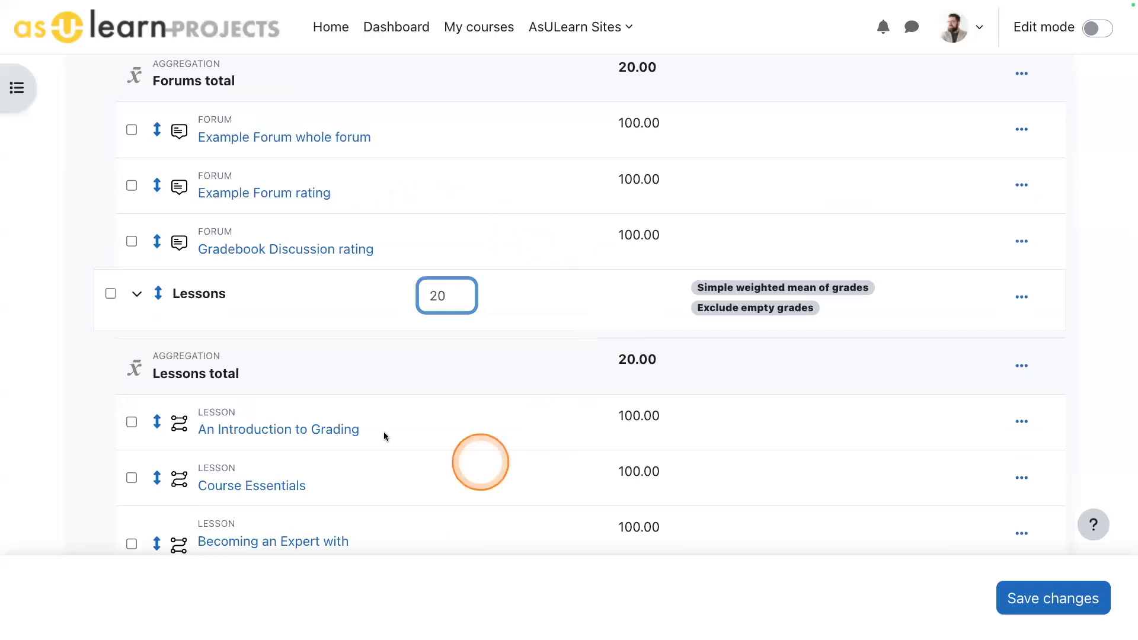
click(1054, 605)
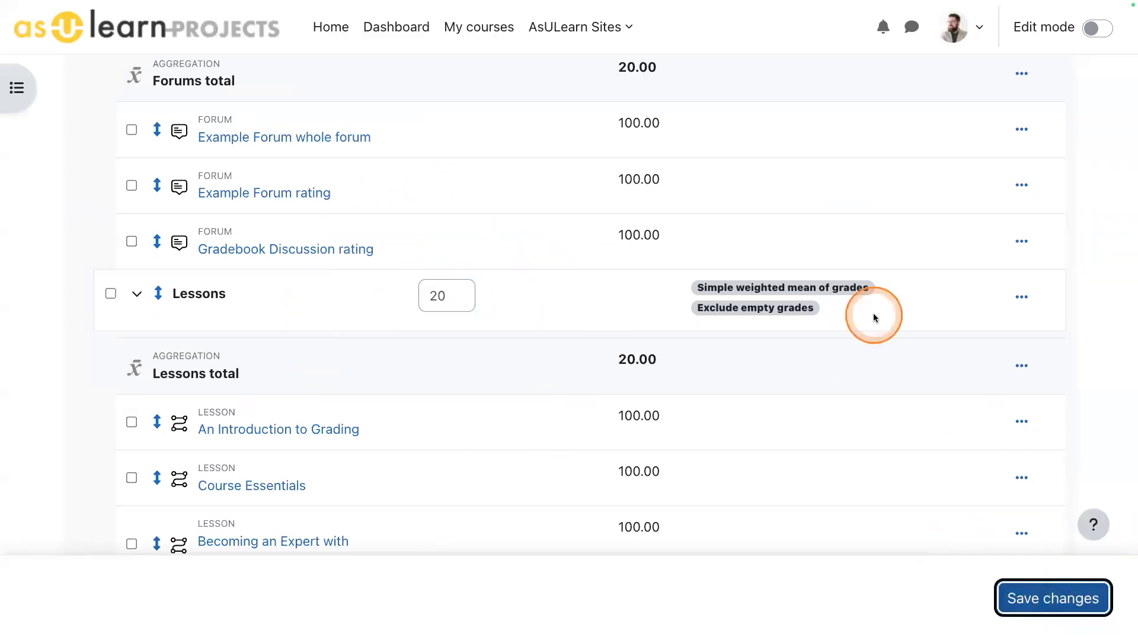
- Review the saved weights and aggregation methods of the assignment and the Quizzes, Forums and Lessons categories
scroll(604, 385, down, 6)
scroll(808, 332, down, 11)
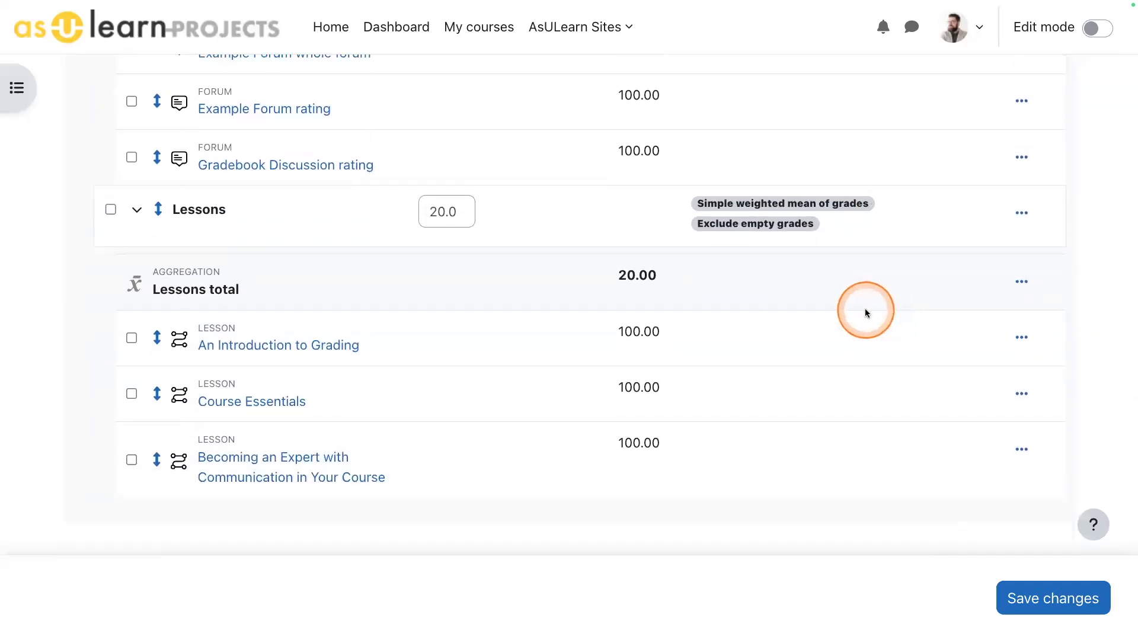
scroll(866, 310, up, 12)
scroll(868, 312, up, 1)
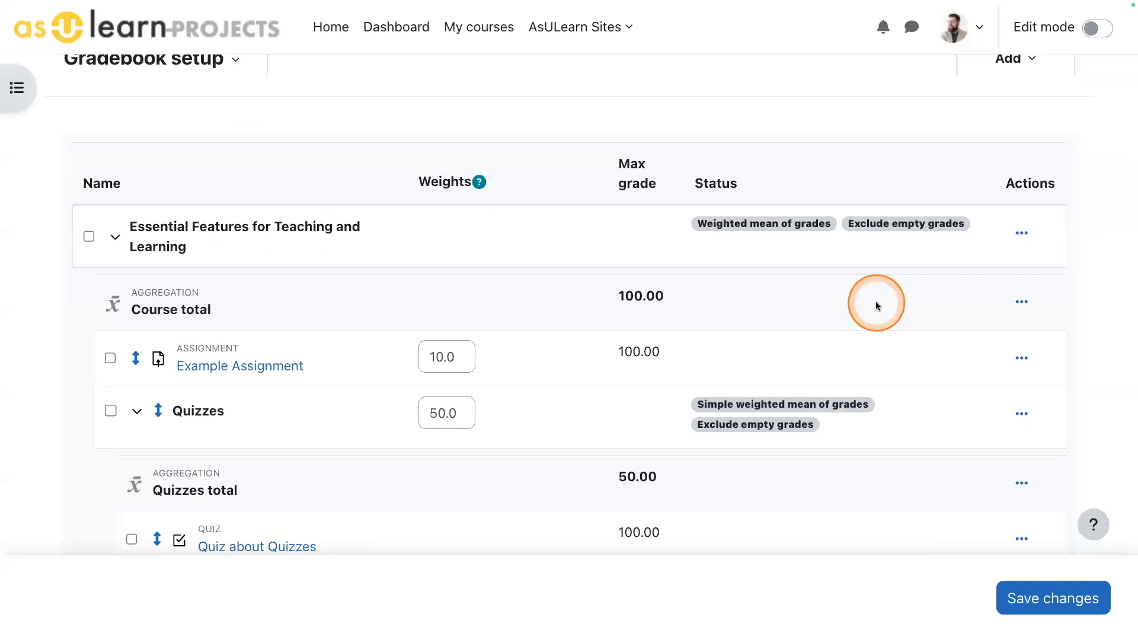
click(875, 306)
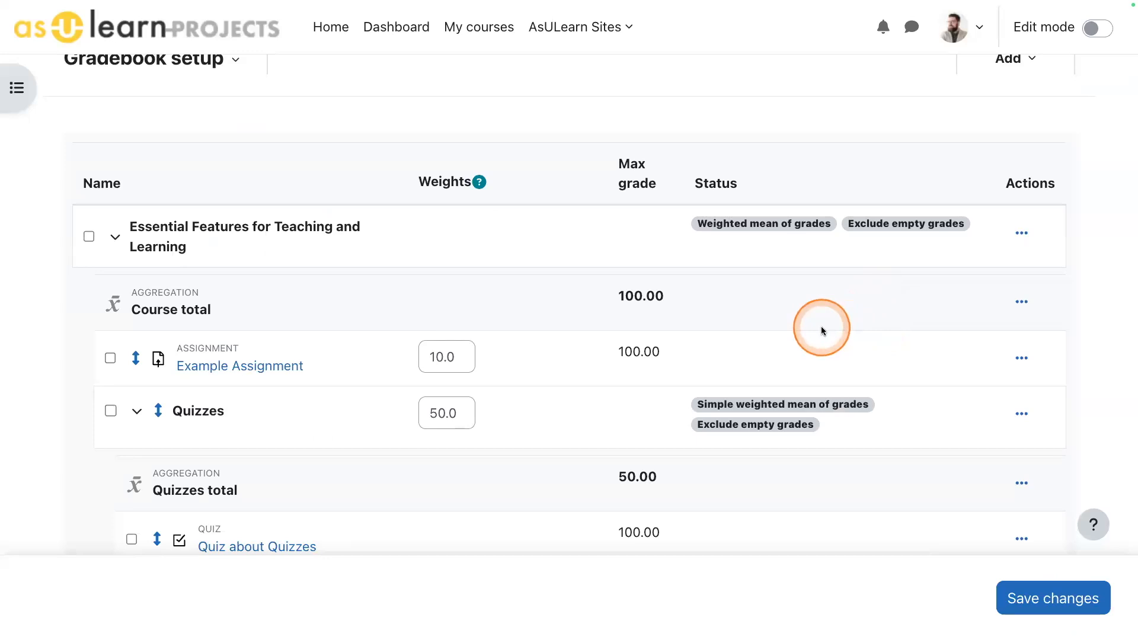
scroll(822, 330, down, 3)
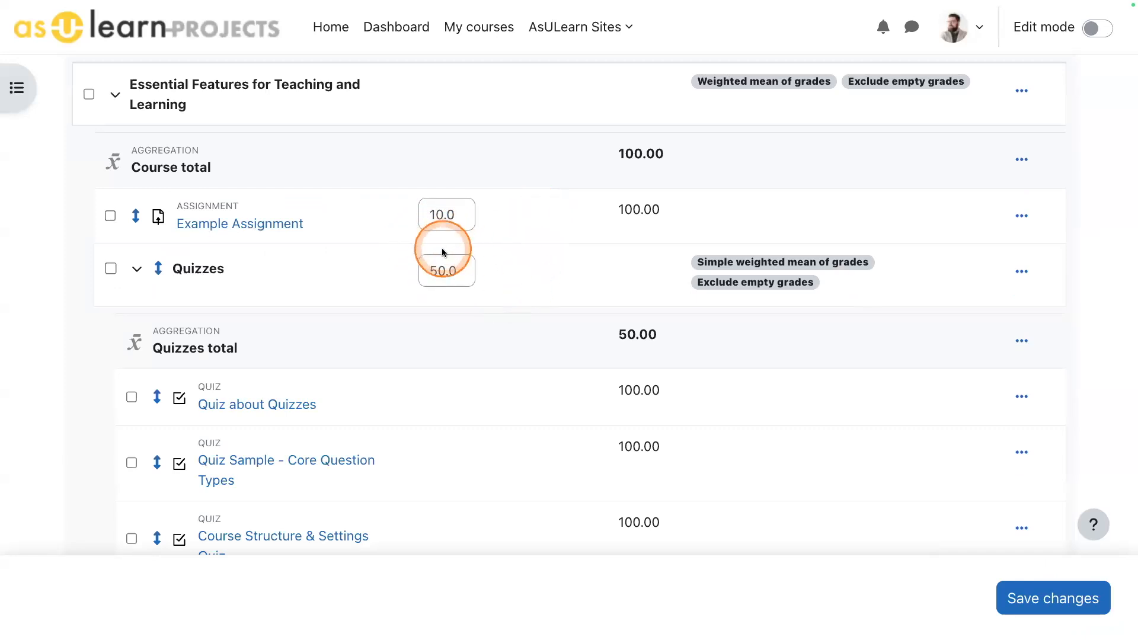
scroll(510, 297, down, 10)
scroll(513, 295, up, 10)
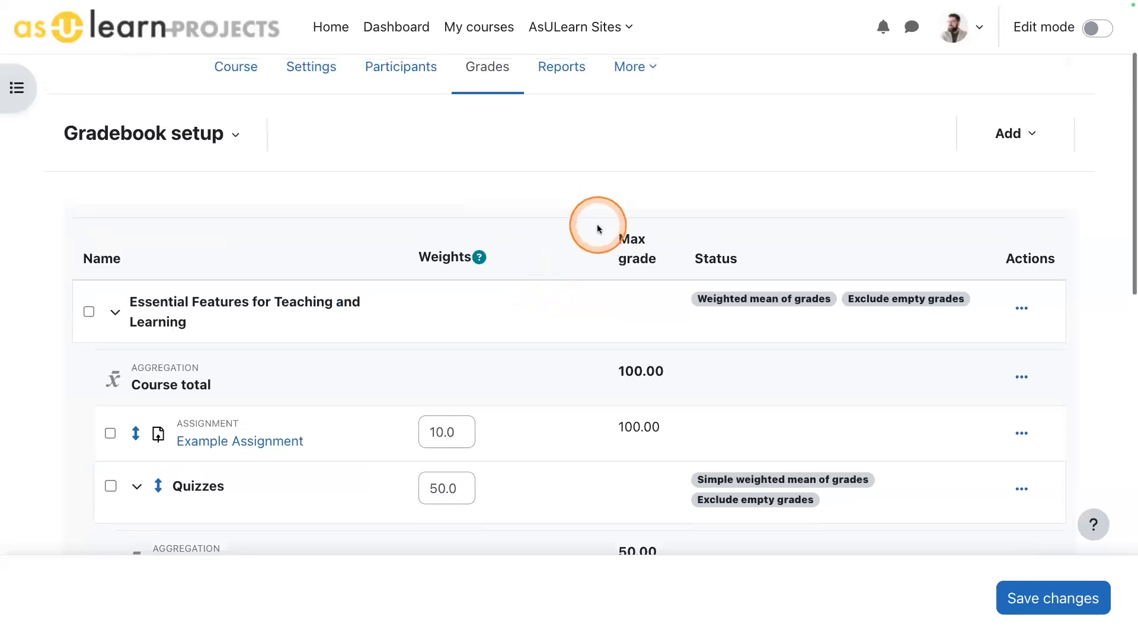
scroll(596, 225, up, 3)
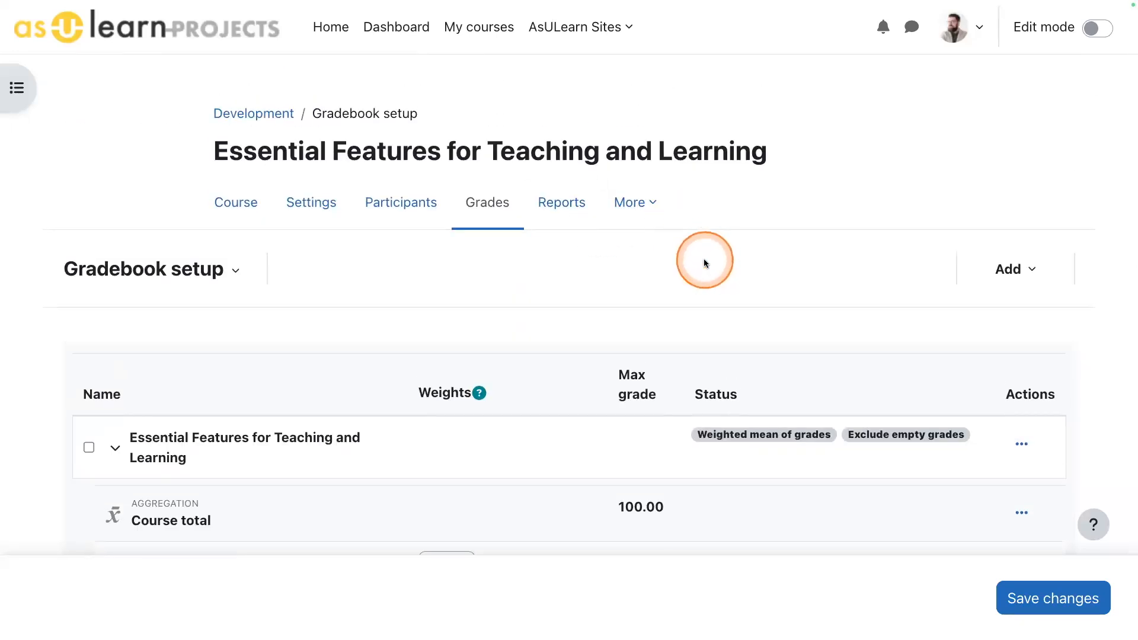
- Open the Grader report and examine the student rows, category totals and grade item columns
click(178, 269)
click(152, 331)
scroll(834, 206, down, 5)
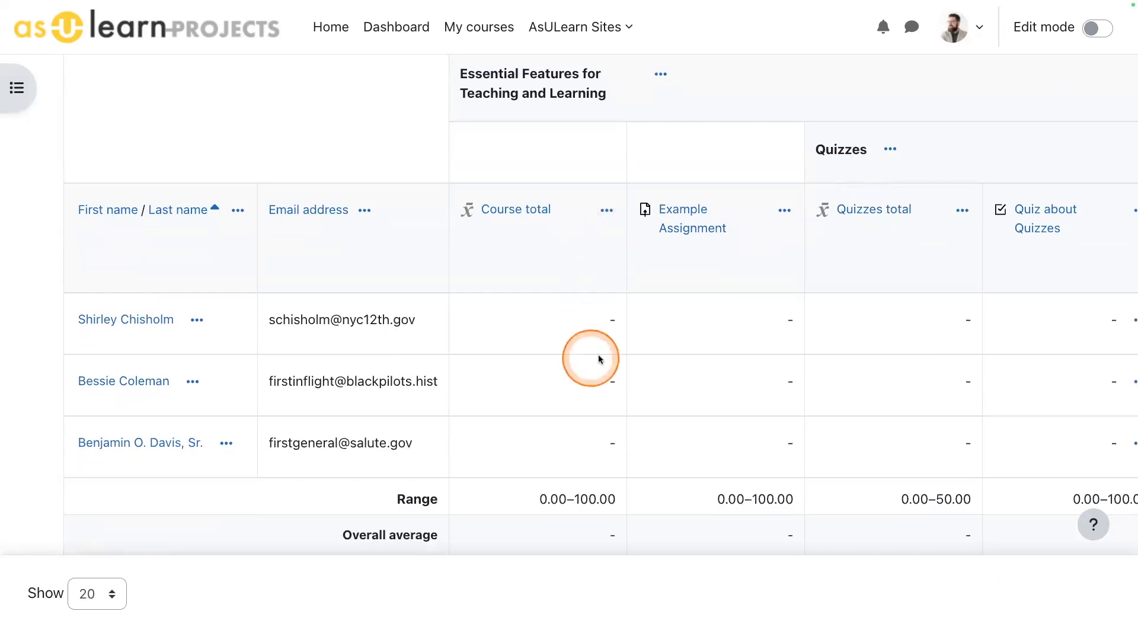
scroll(617, 355, up, 2)
scroll(616, 355, down, 2)
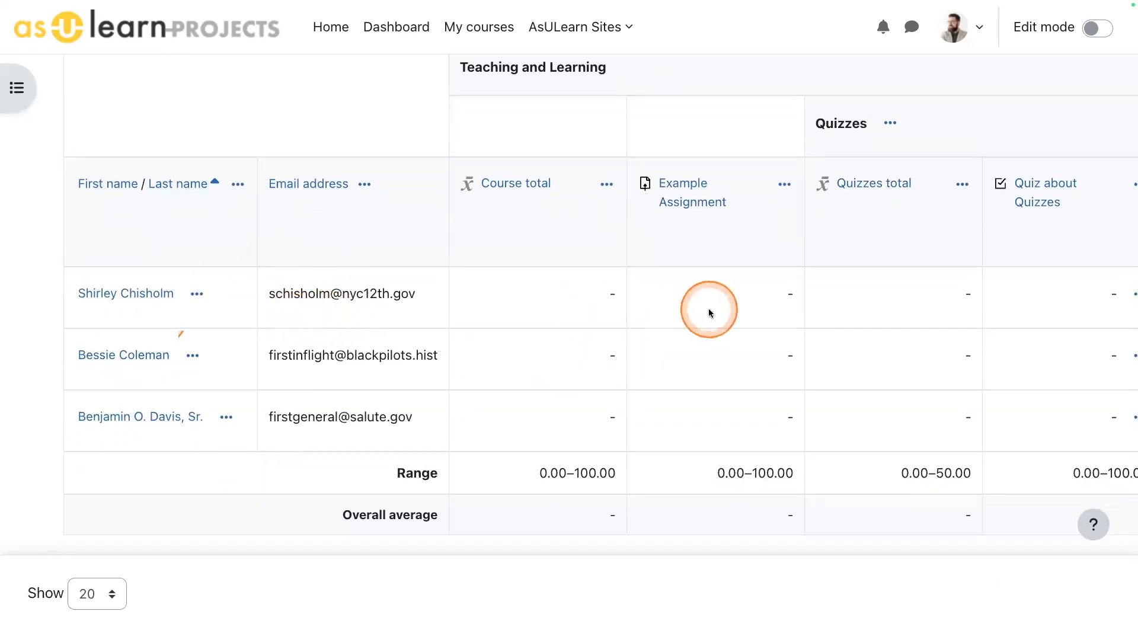
scroll(708, 309, right, 15)
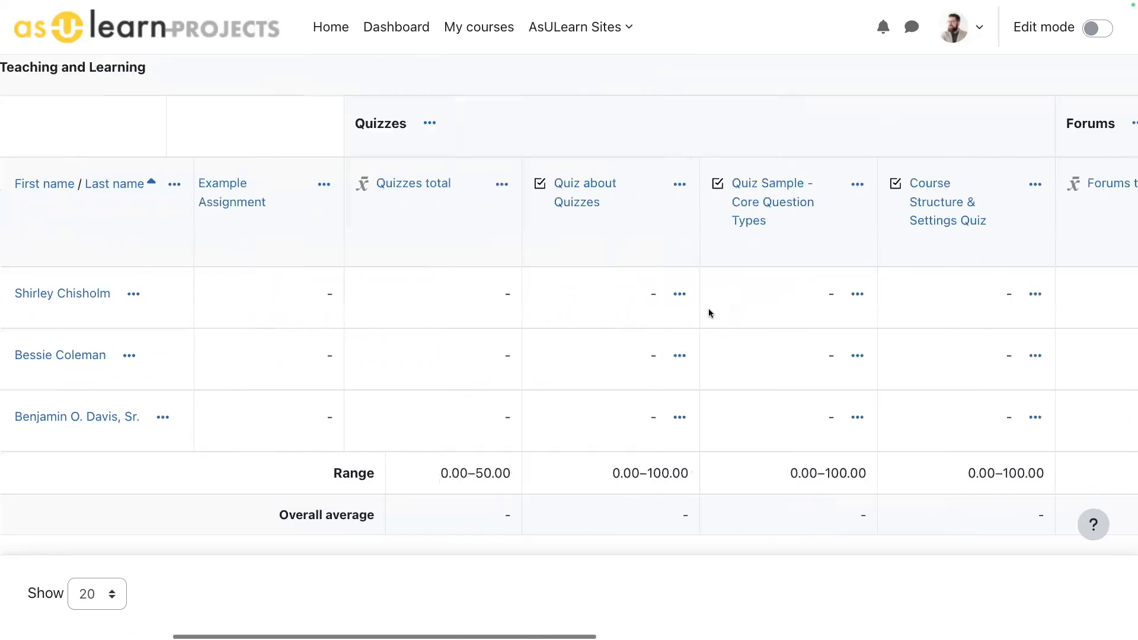
scroll(709, 313, left, 15)
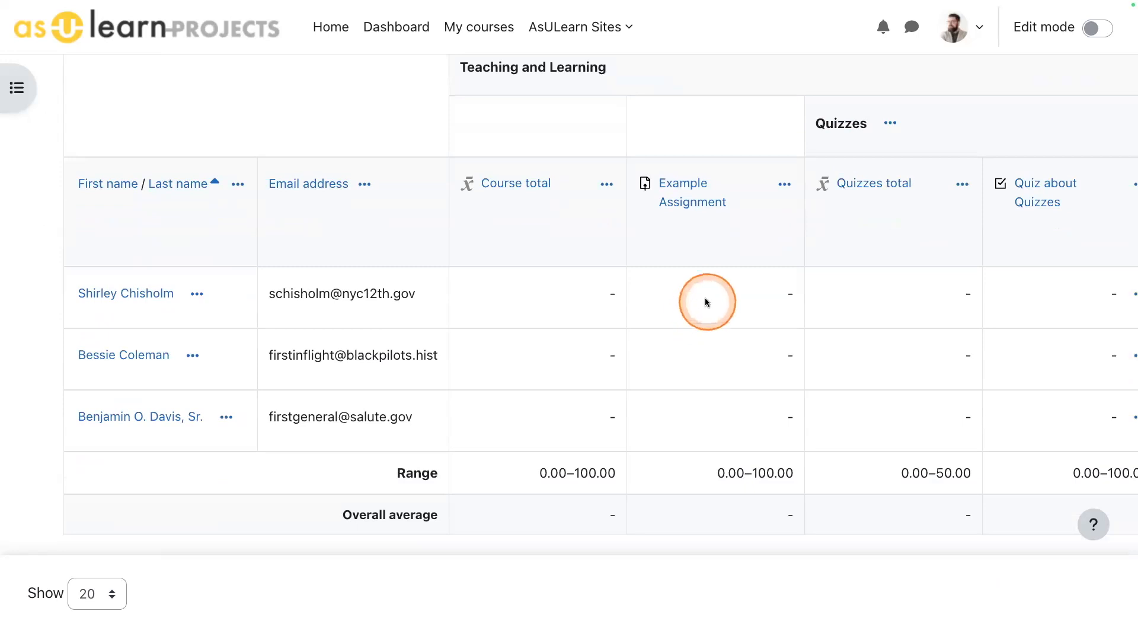
scroll(705, 300, up, 5)
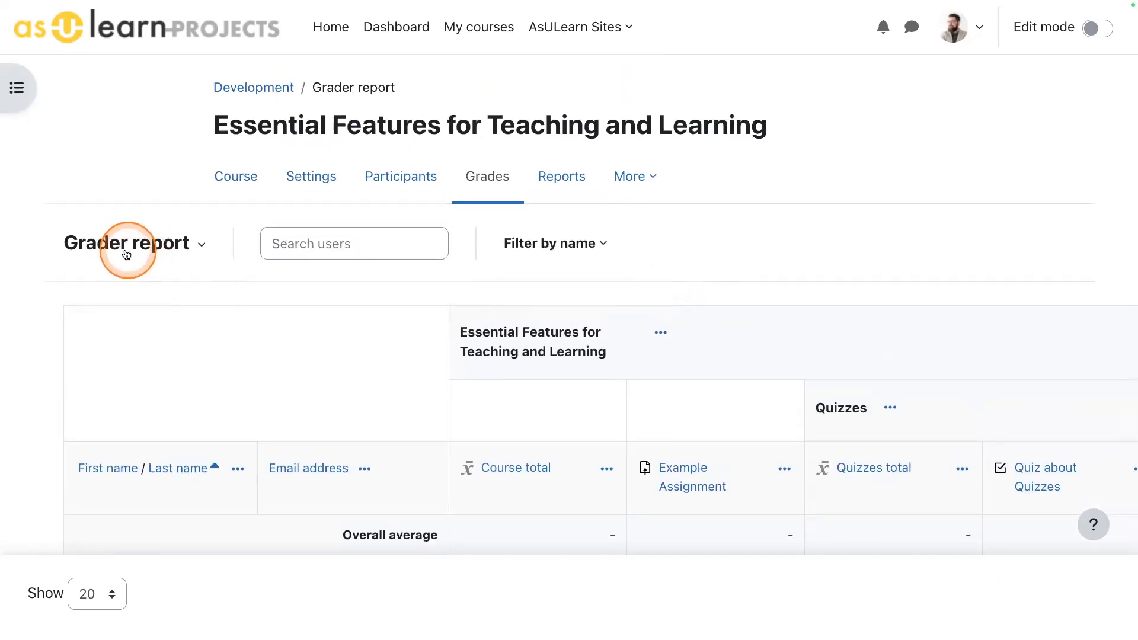
click(110, 253)
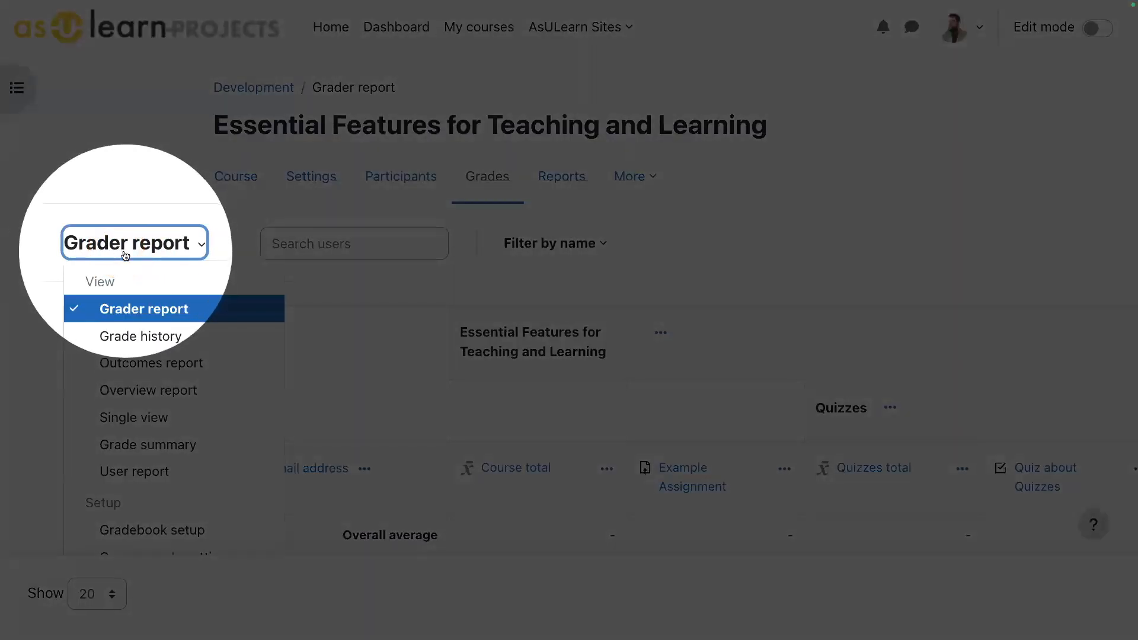
click(141, 419)
click(384, 384)
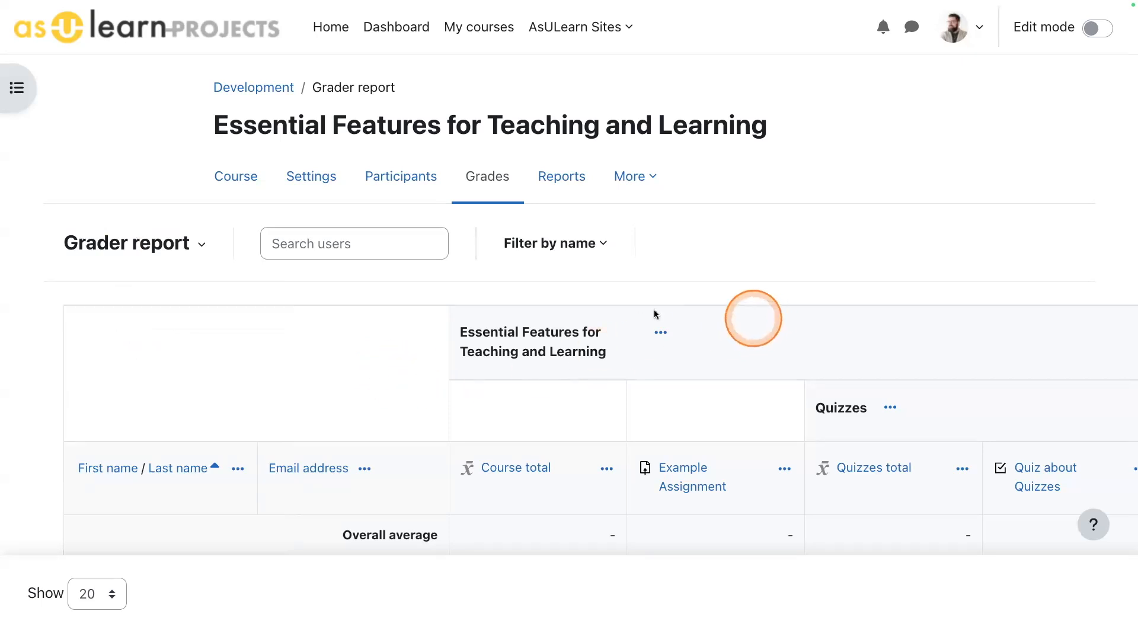
- Check which report views are available from the Grader report
scroll(343, 328, down, 1)
click(159, 176)
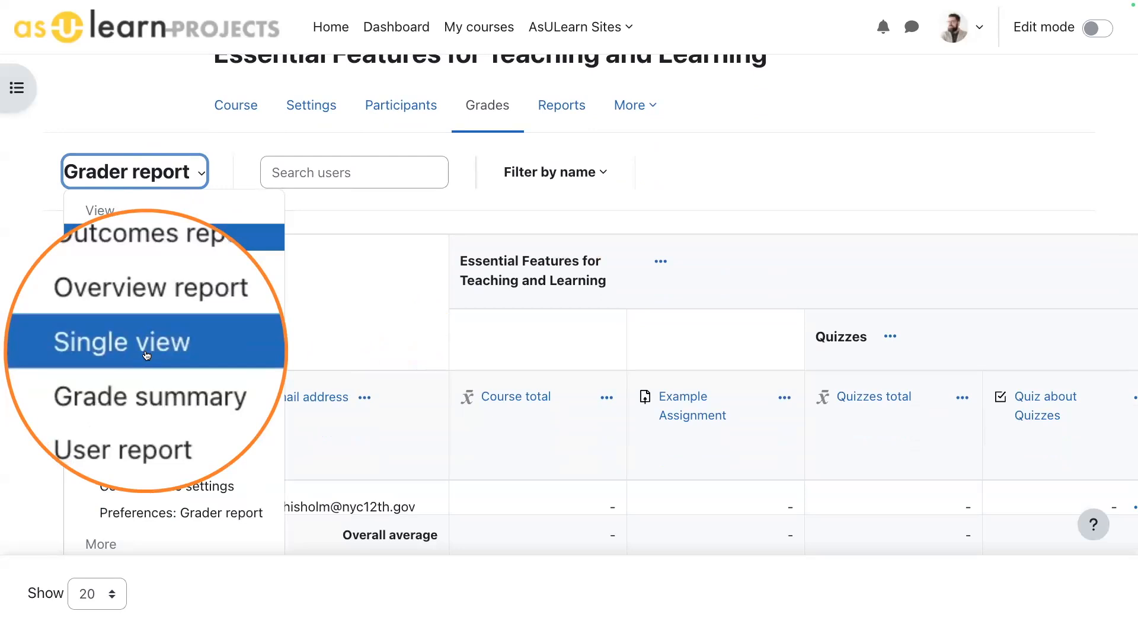
click(898, 267)
click(157, 172)
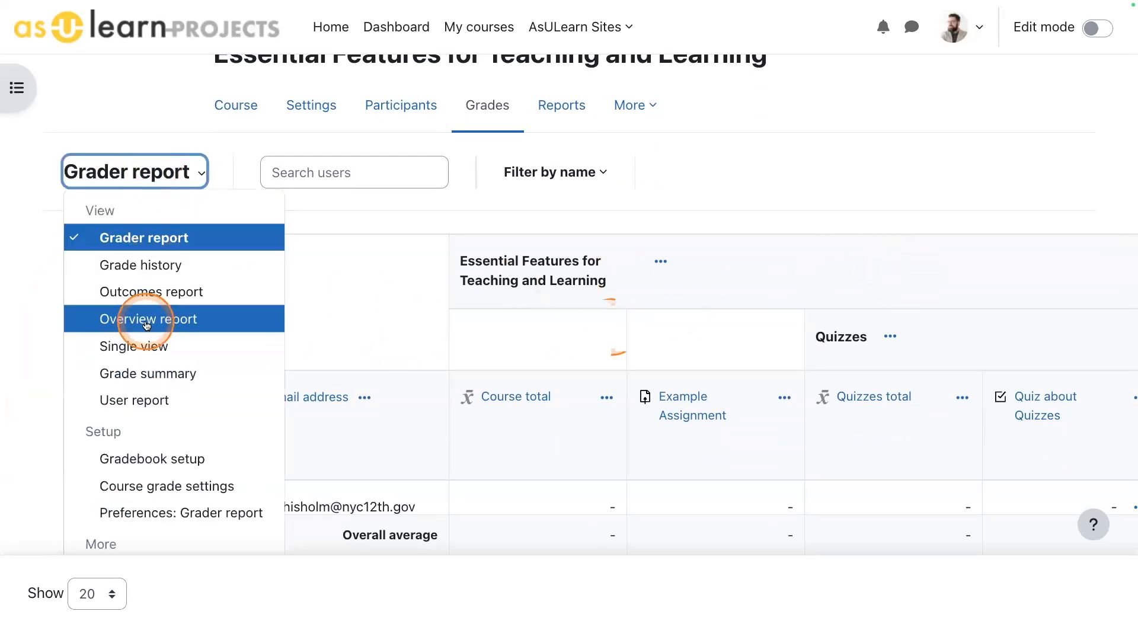
click(863, 258)
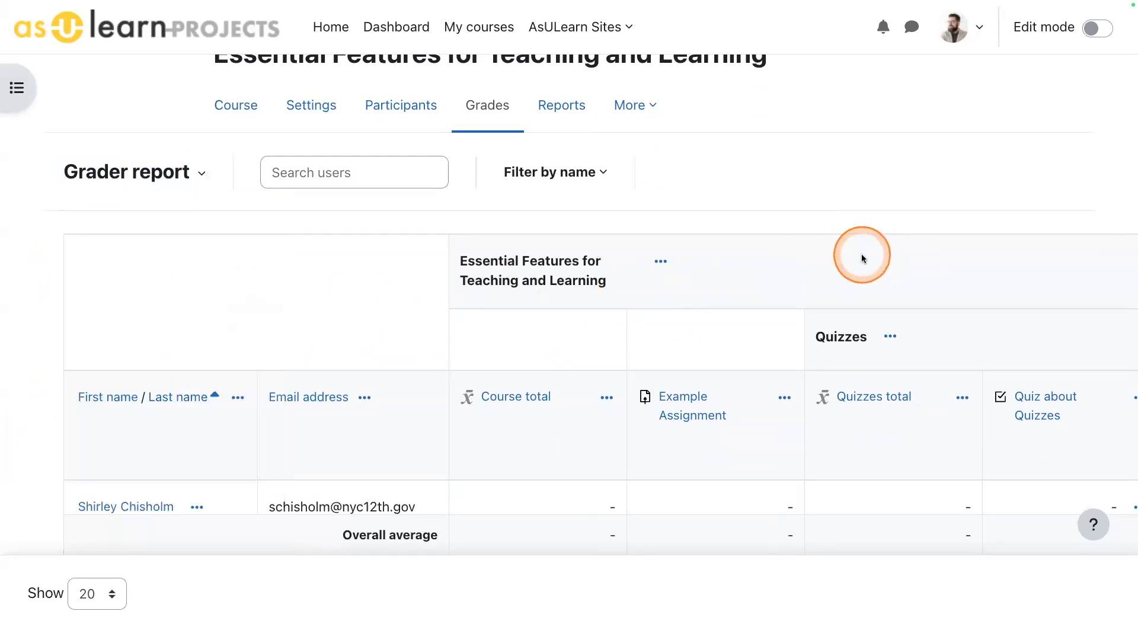
- Open the single view for the Example Assignment grade item and examine its student rows
scroll(862, 258, down, 3)
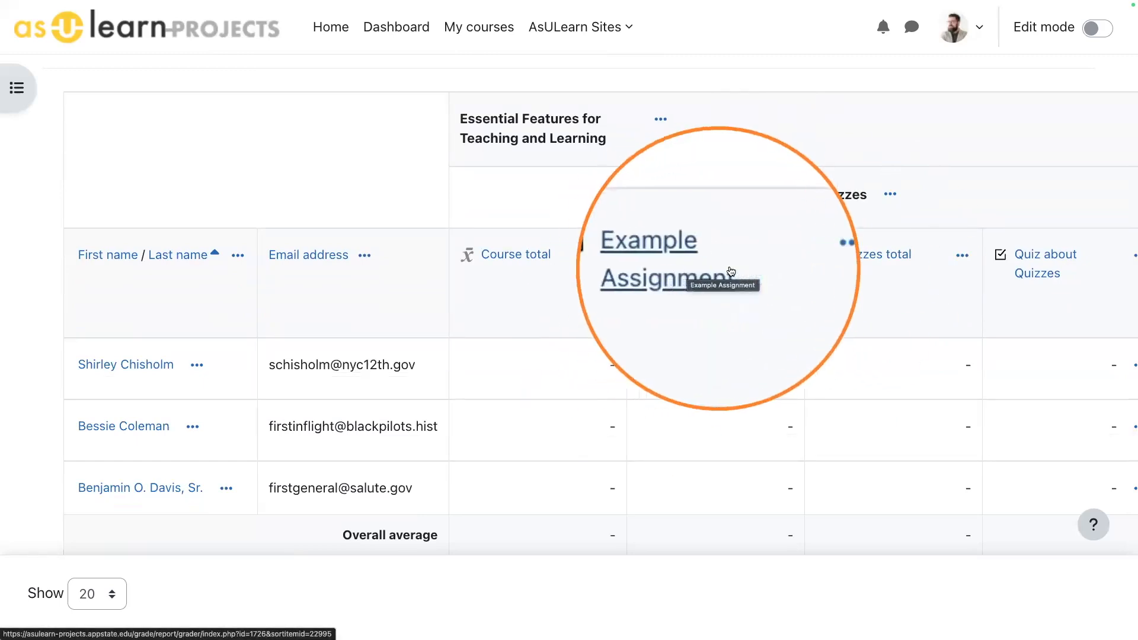
click(784, 259)
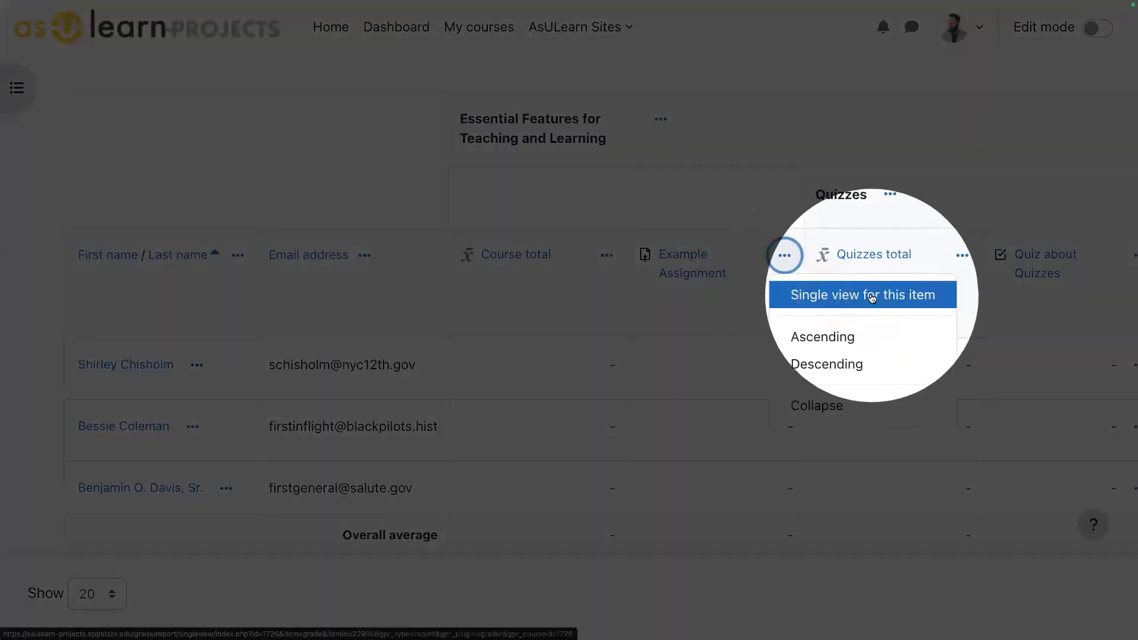
click(862, 297)
scroll(872, 330, down, 2)
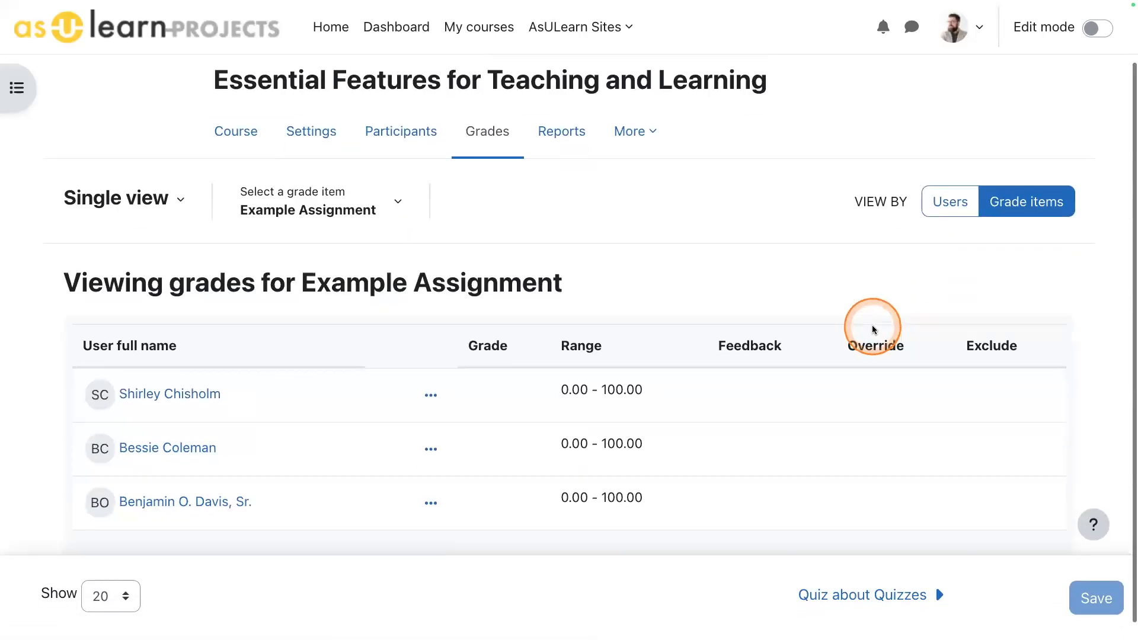
scroll(773, 263, down, 1)
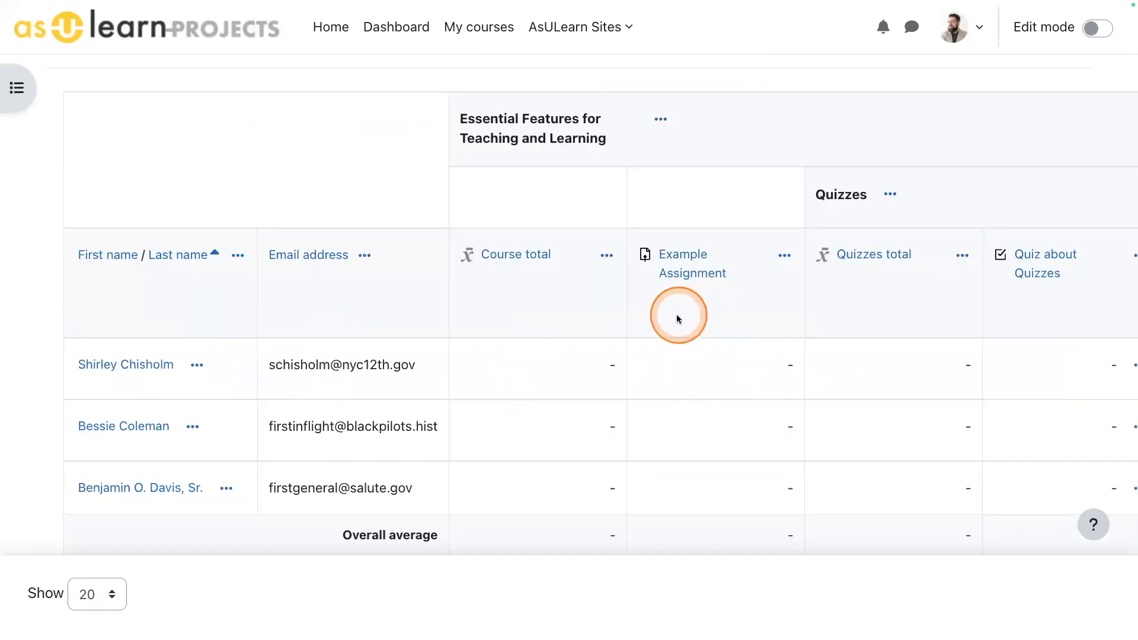
- Return to the Grader report, open the single view for the first listed student and look over the grade items
scroll(678, 319, down, 1)
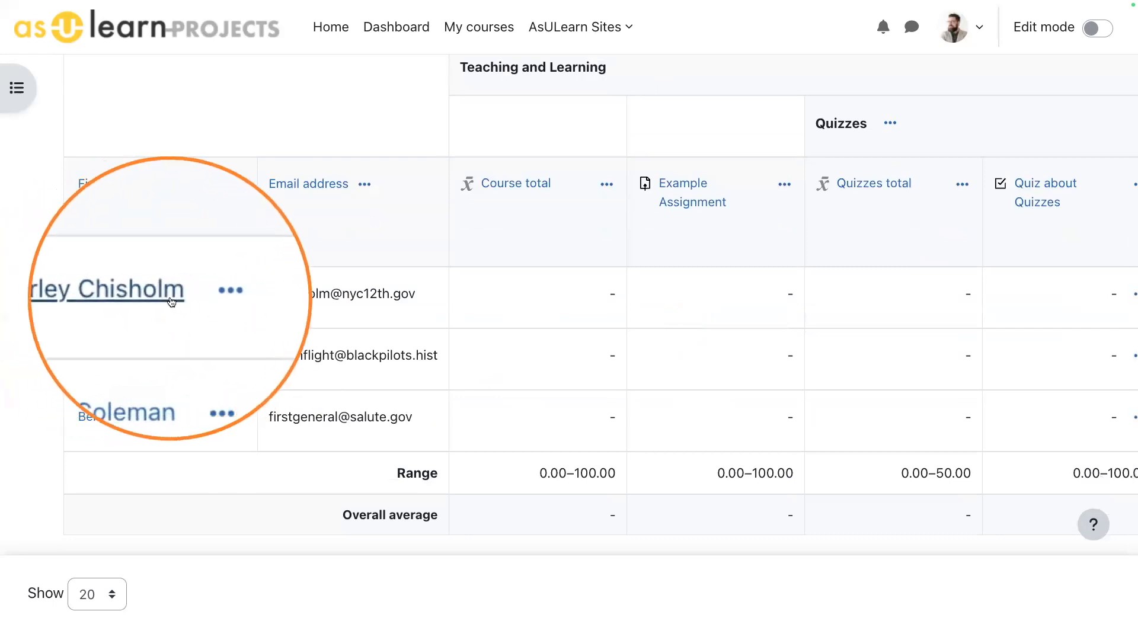
click(205, 298)
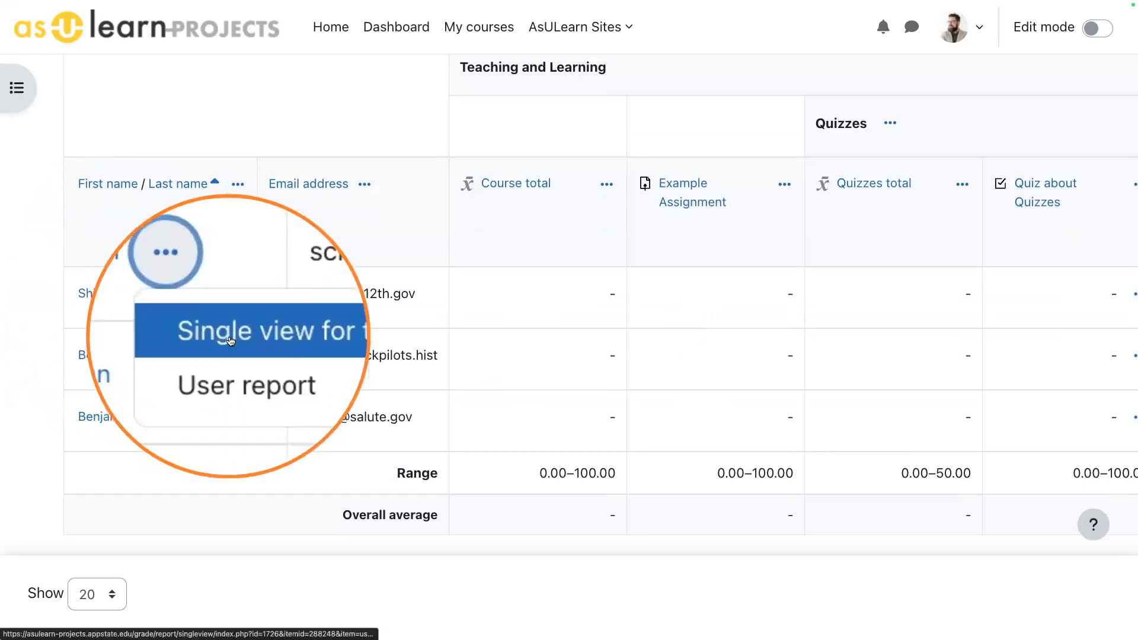
click(287, 336)
scroll(702, 364, down, 13)
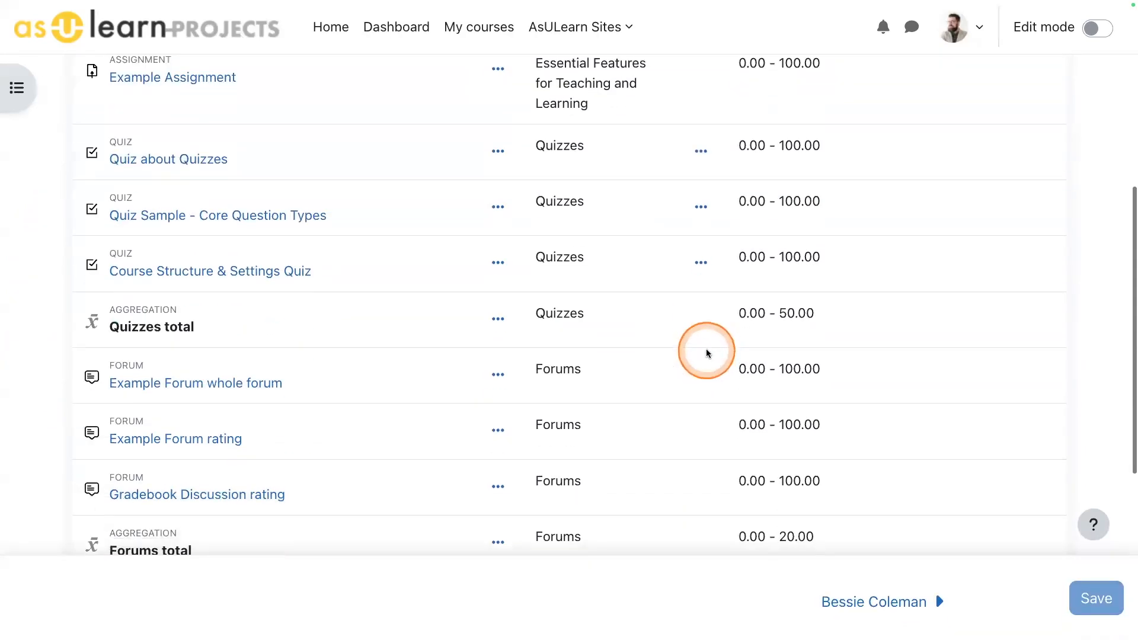
scroll(706, 353, up, 12)
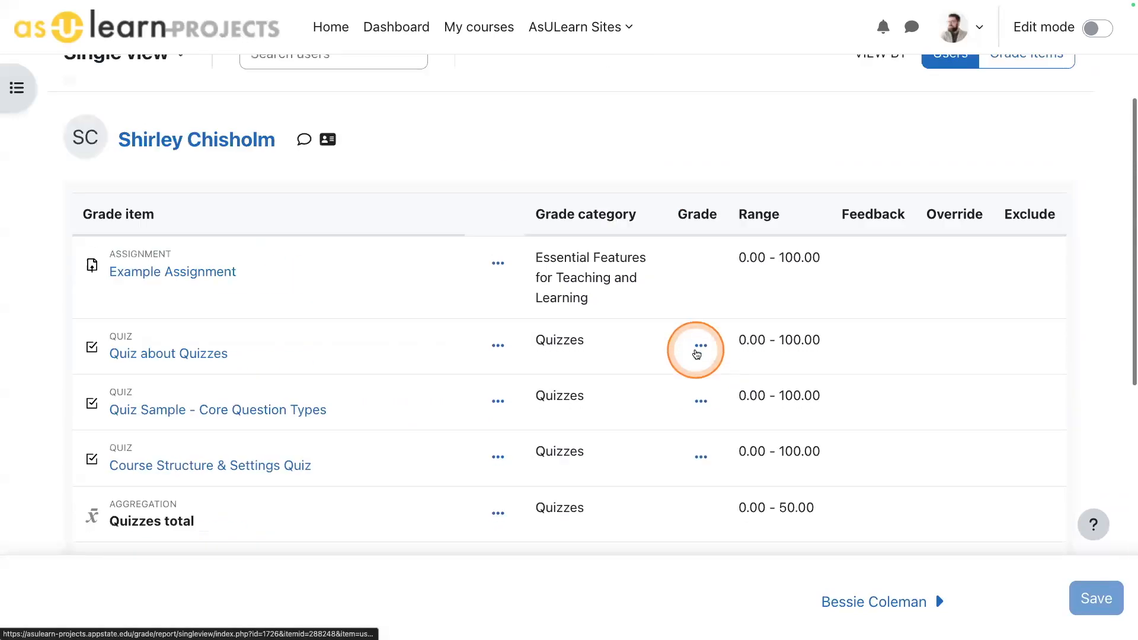
scroll(694, 350, down, 10)
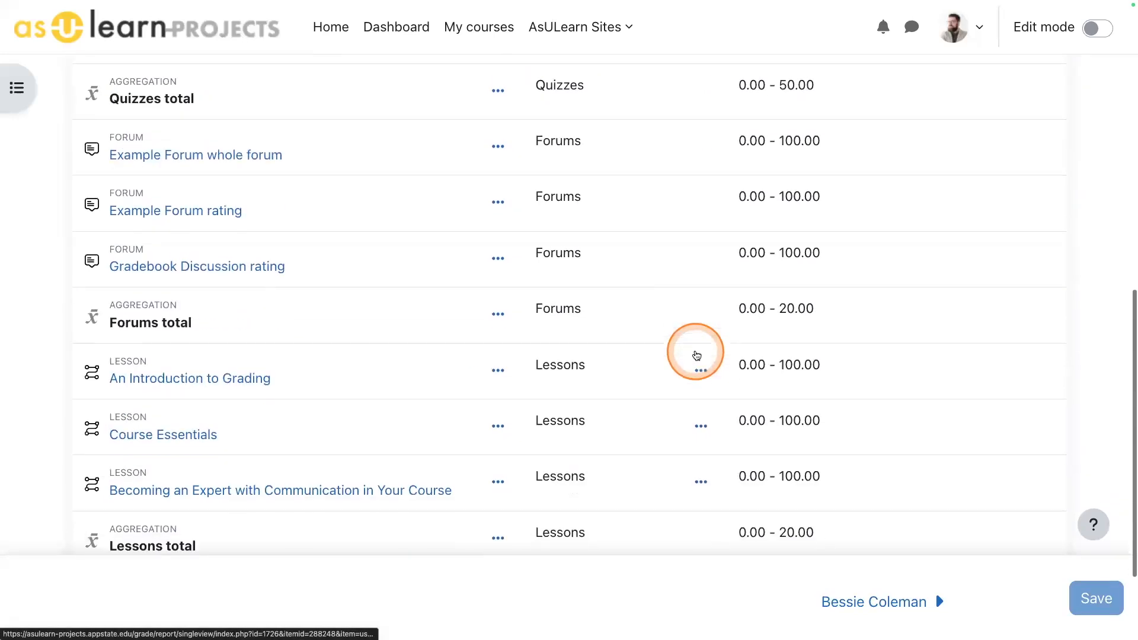
scroll(639, 369, up, 2)
scroll(640, 370, up, 10)
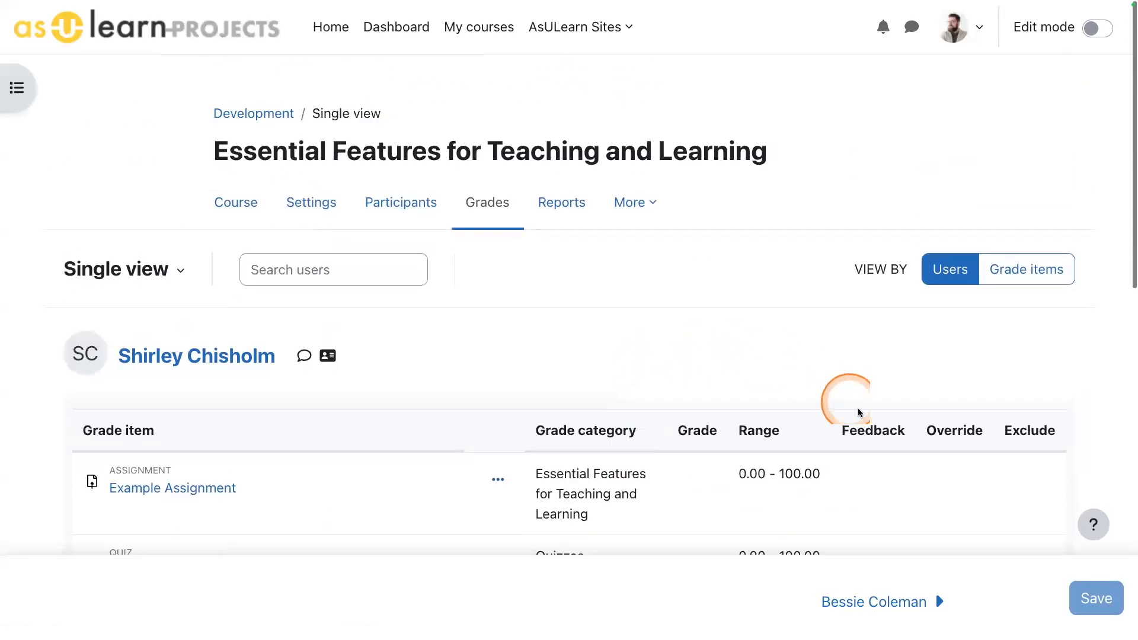
- Switch the single view to the next student and return to the first student
click(879, 604)
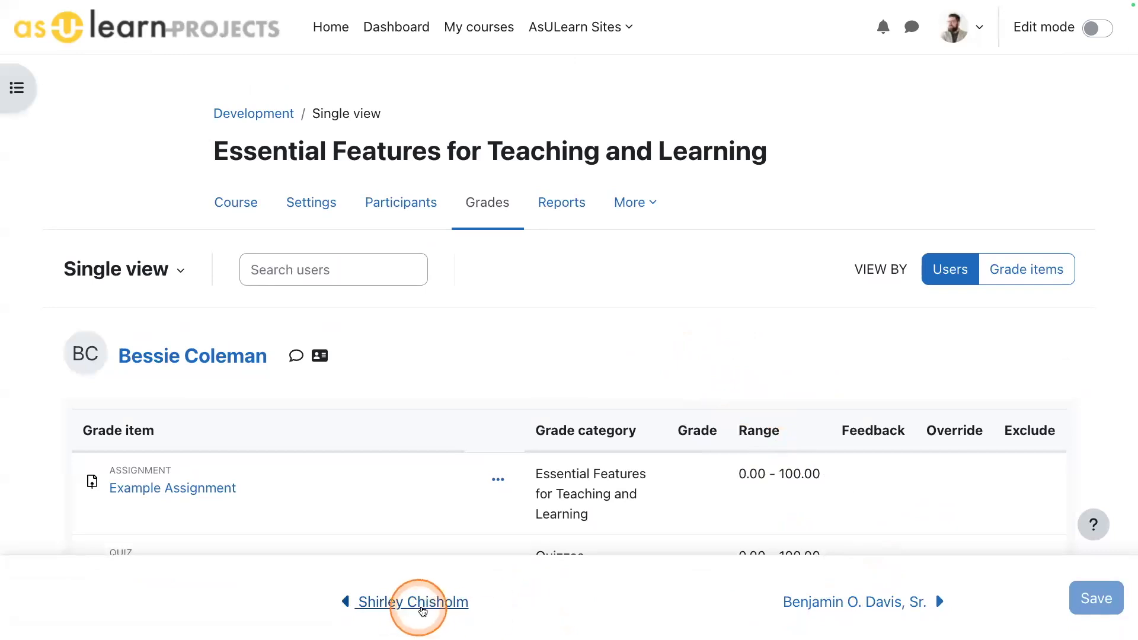
click(430, 600)
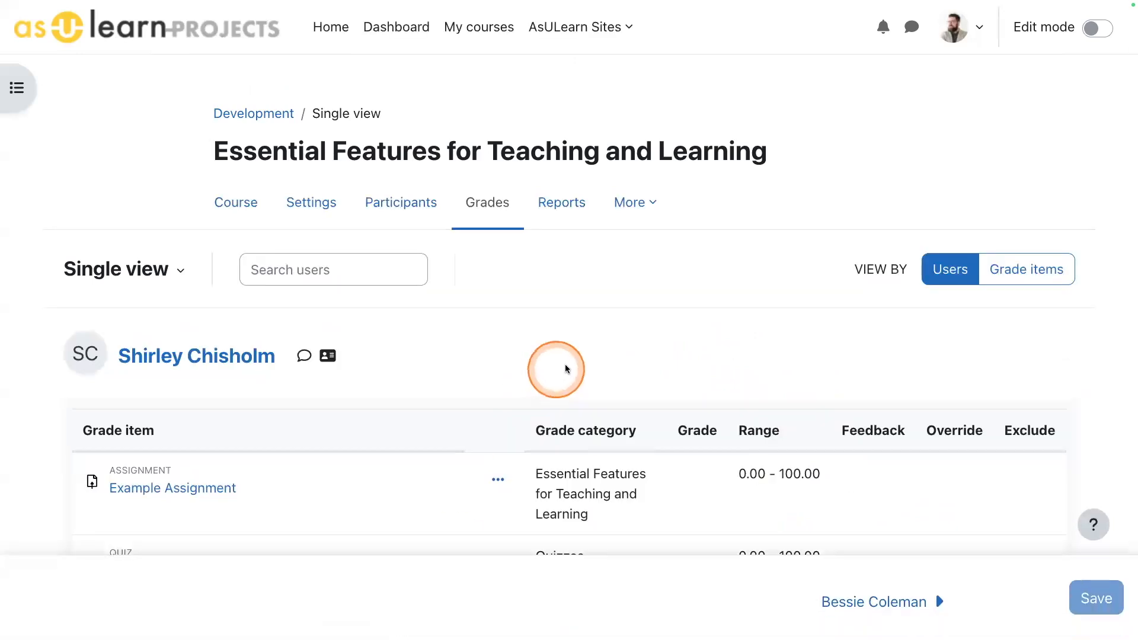
scroll(601, 352, down, 1)
scroll(601, 352, up, 1)
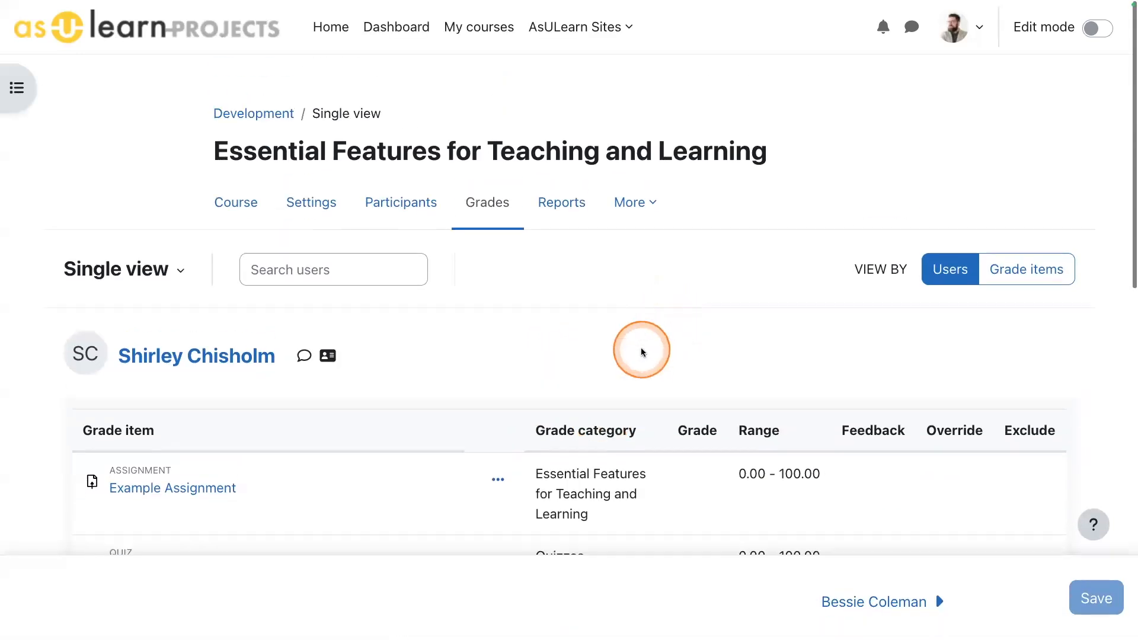
- Examine the first student's quiz, forum and lesson grade items together with the category and course totals
scroll(698, 339, down, 3)
scroll(705, 342, down, 3)
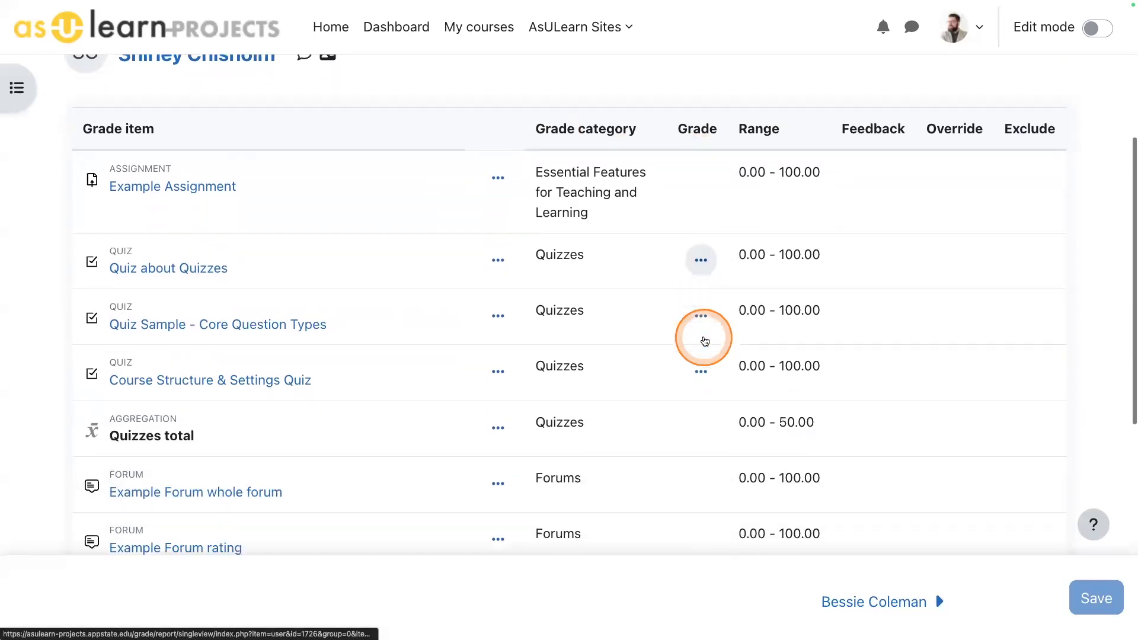
scroll(702, 342, up, 4)
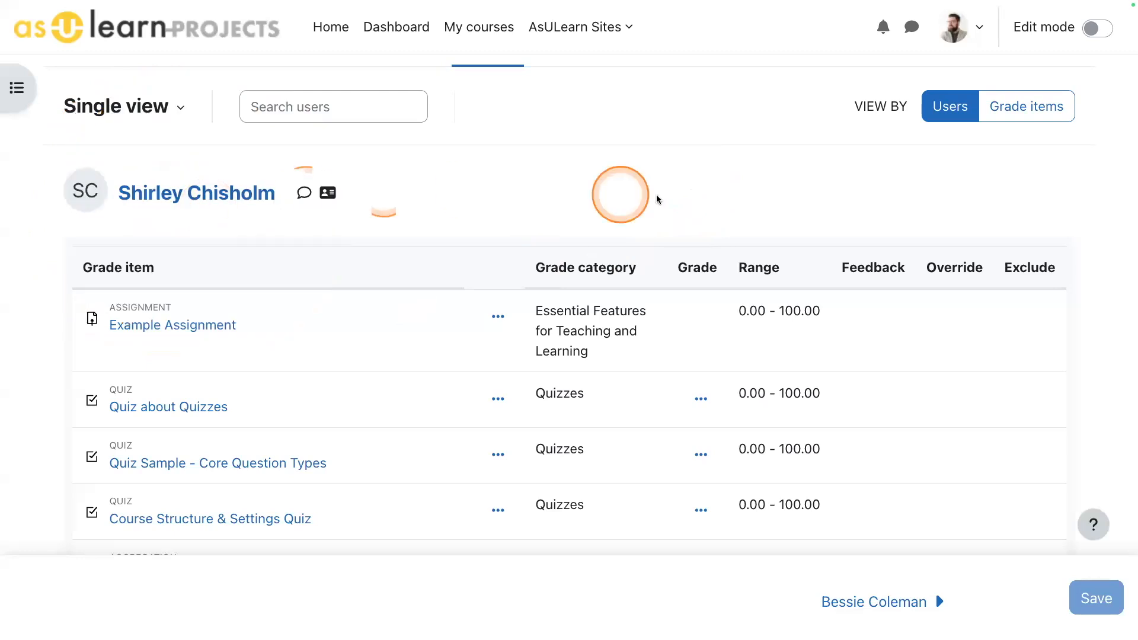
scroll(669, 219, down, 10)
scroll(666, 221, up, 10)
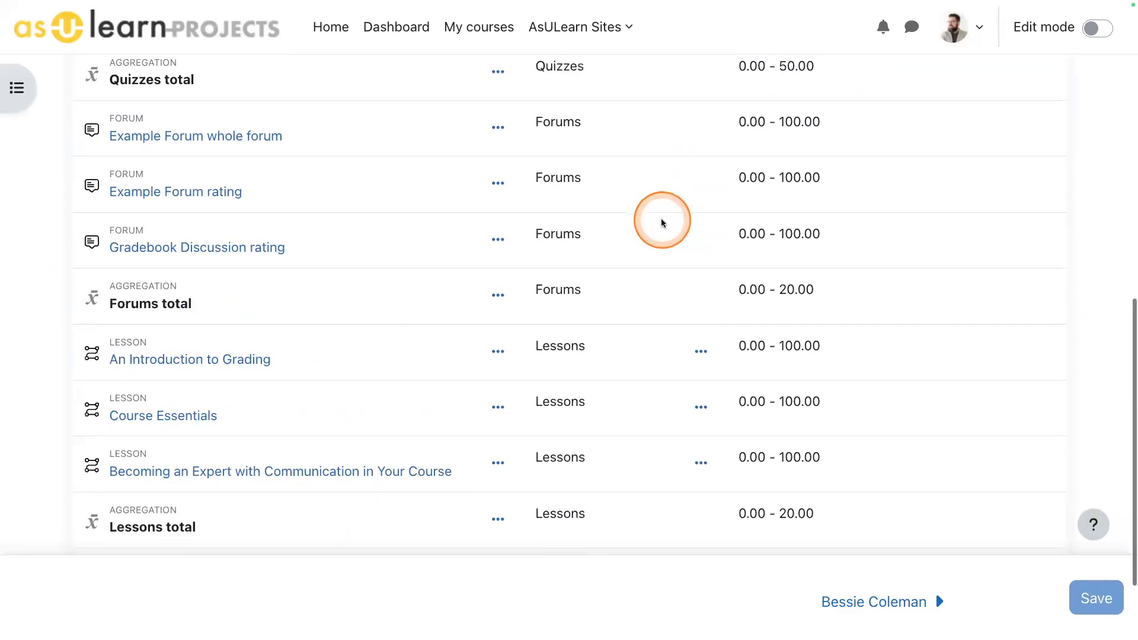
scroll(663, 224, down, 7)
scroll(663, 219, down, 3)
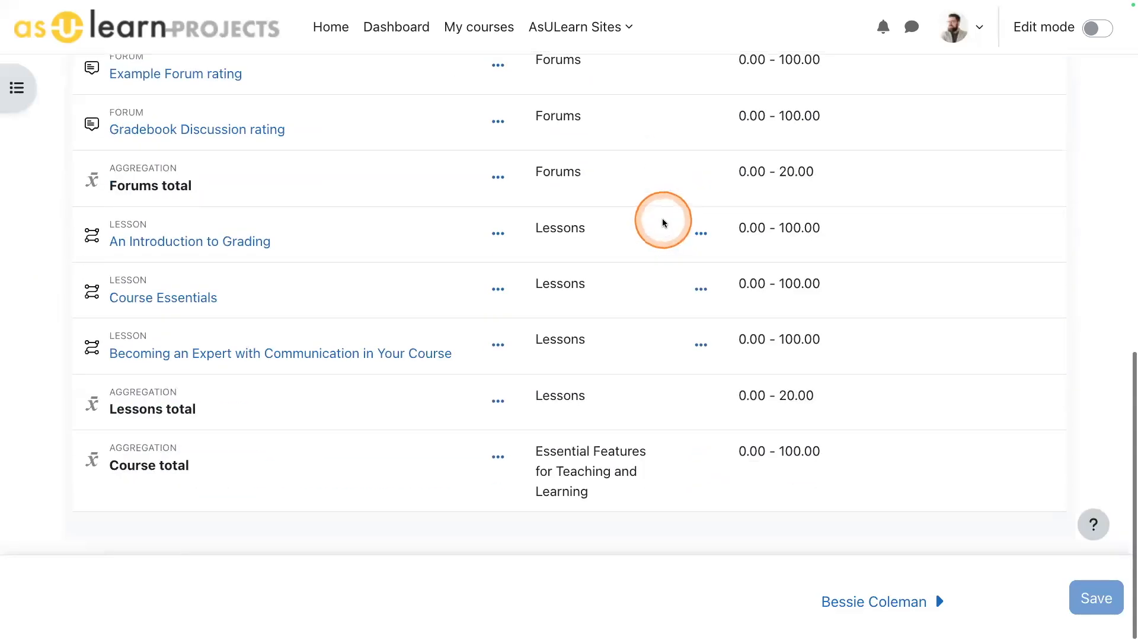
scroll(662, 218, up, 10)
scroll(663, 223, up, 1)
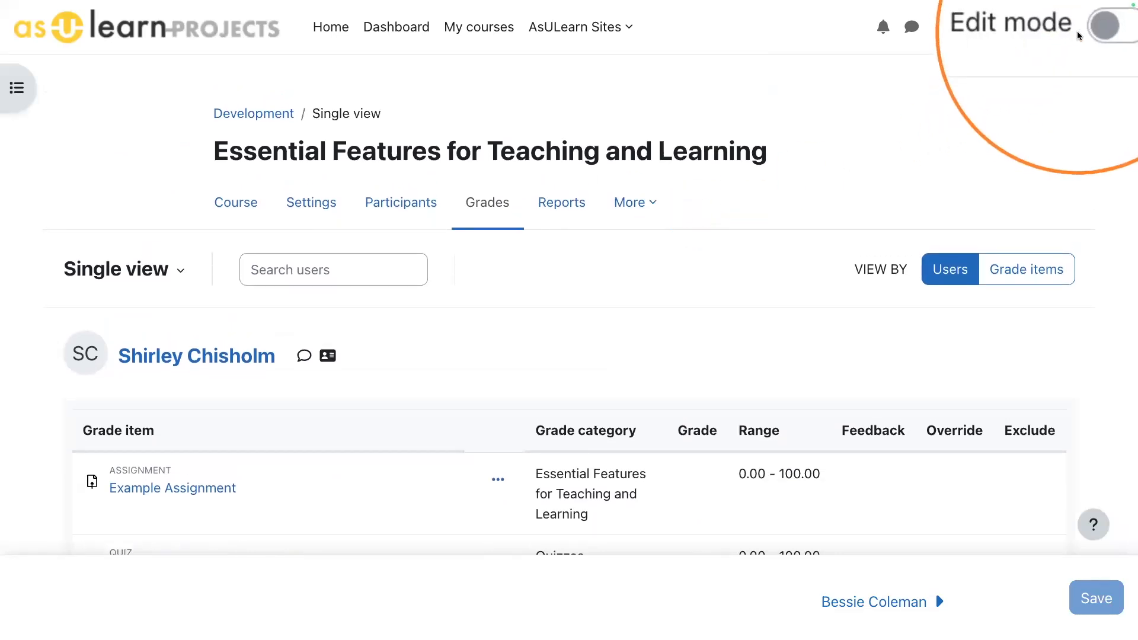
- Turn on edit mode, check the bulk grade actions and switch the single view to grade items for Example Assignment
click(1094, 31)
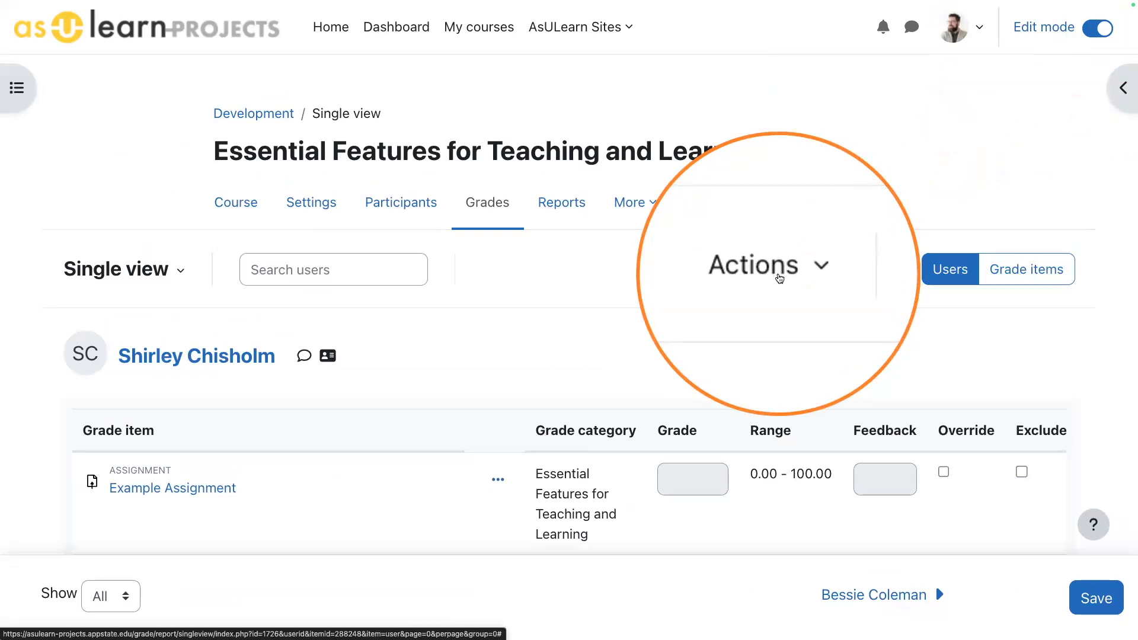
scroll(780, 274, down, 2)
click(793, 131)
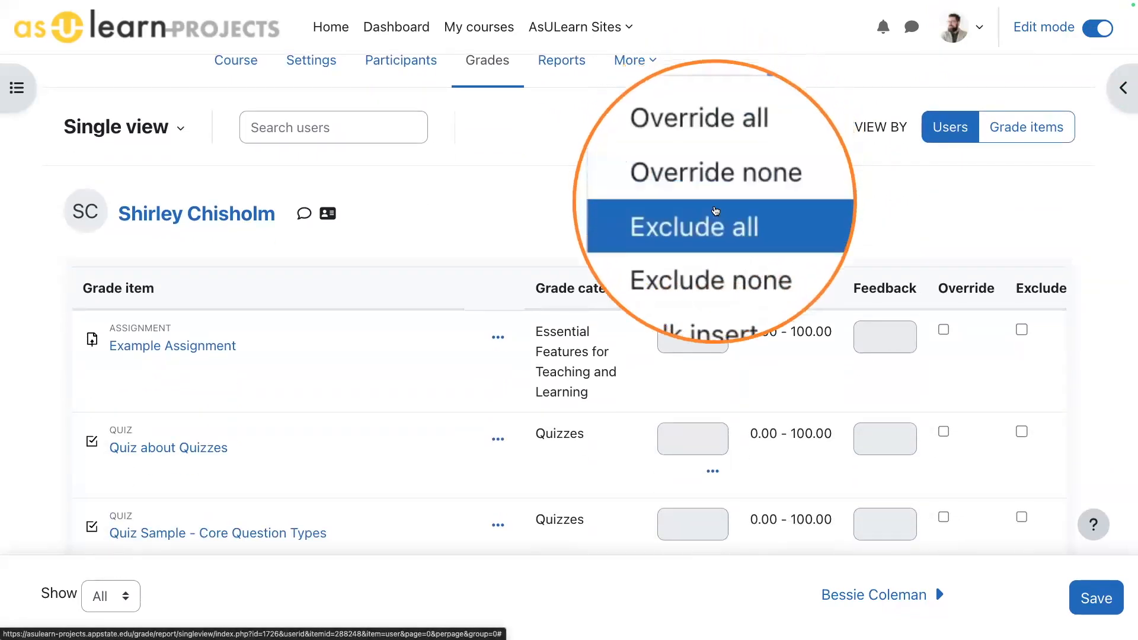
click(917, 210)
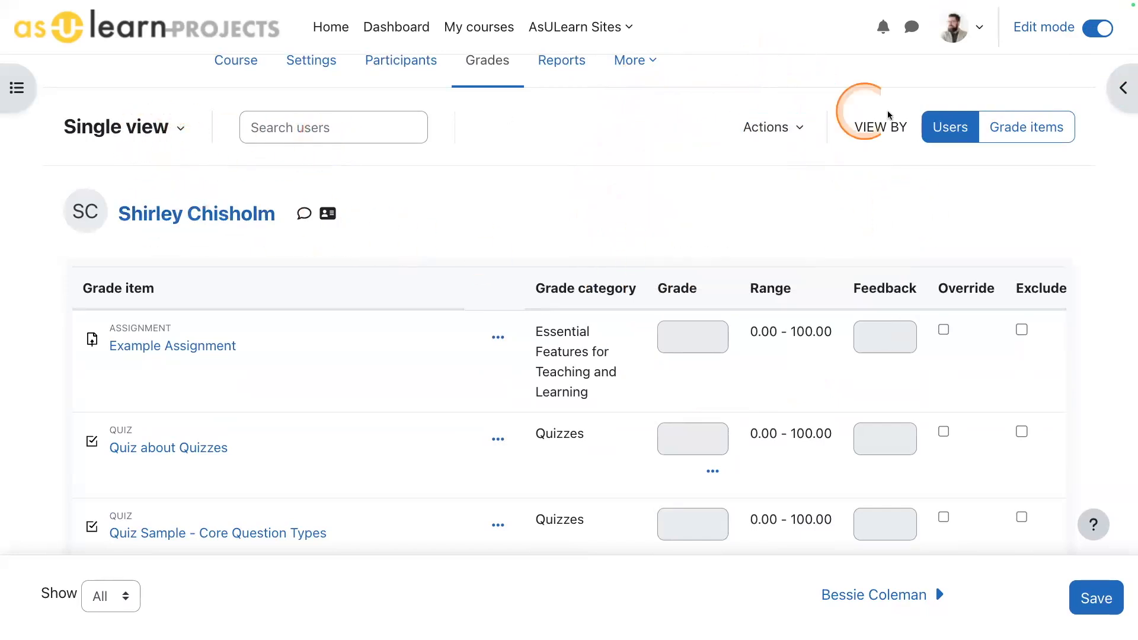
click(1034, 130)
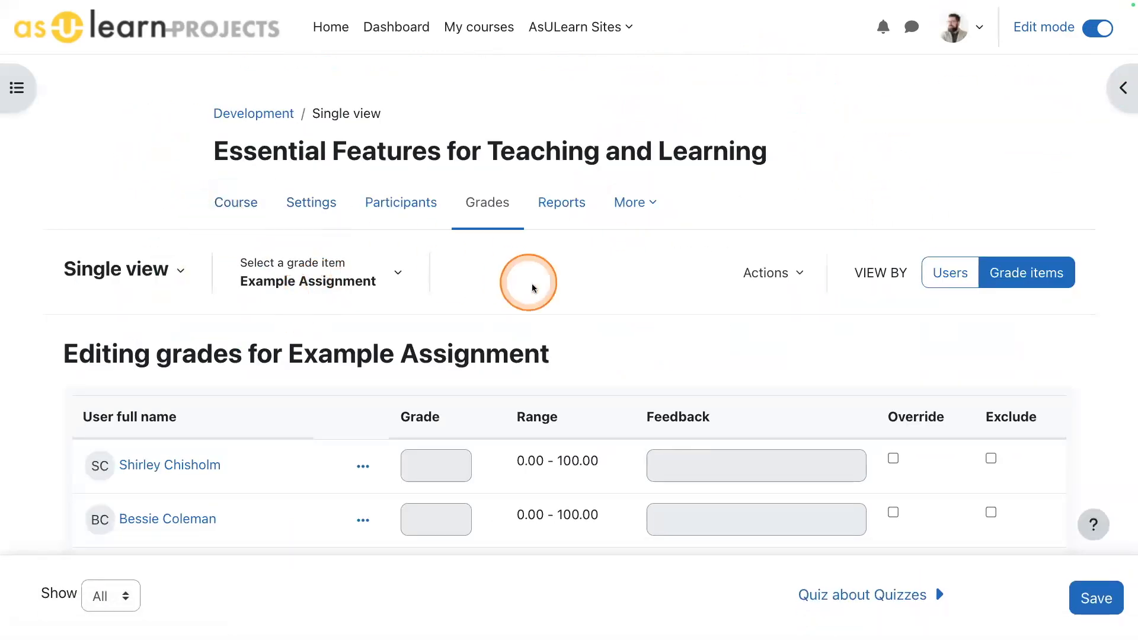
scroll(533, 284, down, 2)
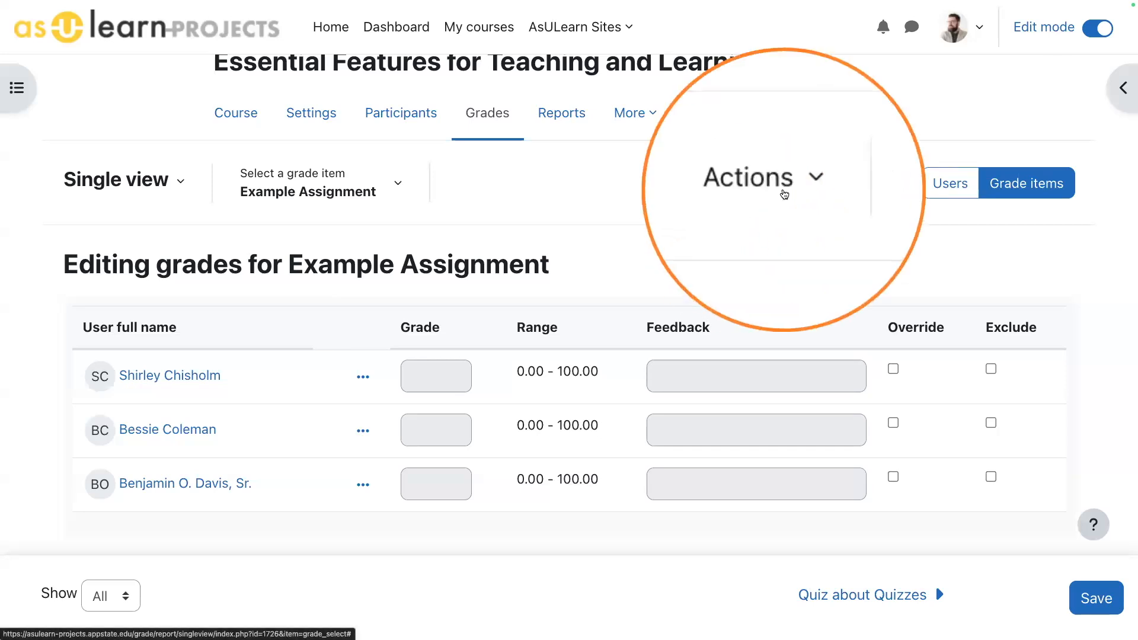
- Try a bulk insert of grade 0 for the empty grades of Example Assignment and cancel it
click(782, 187)
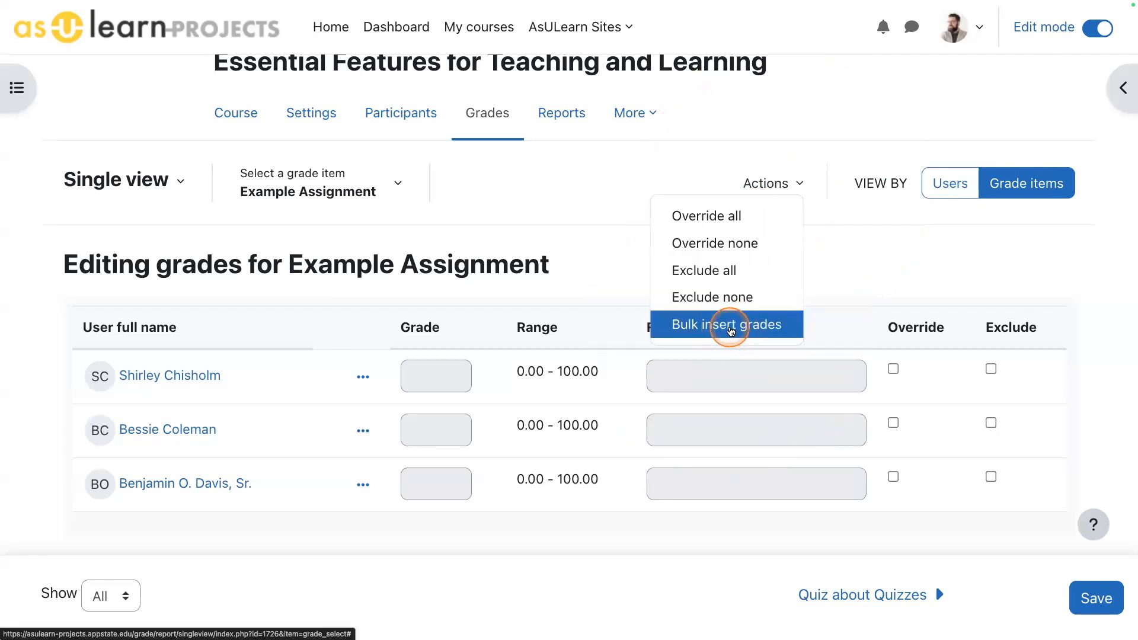
click(730, 325)
click(385, 156)
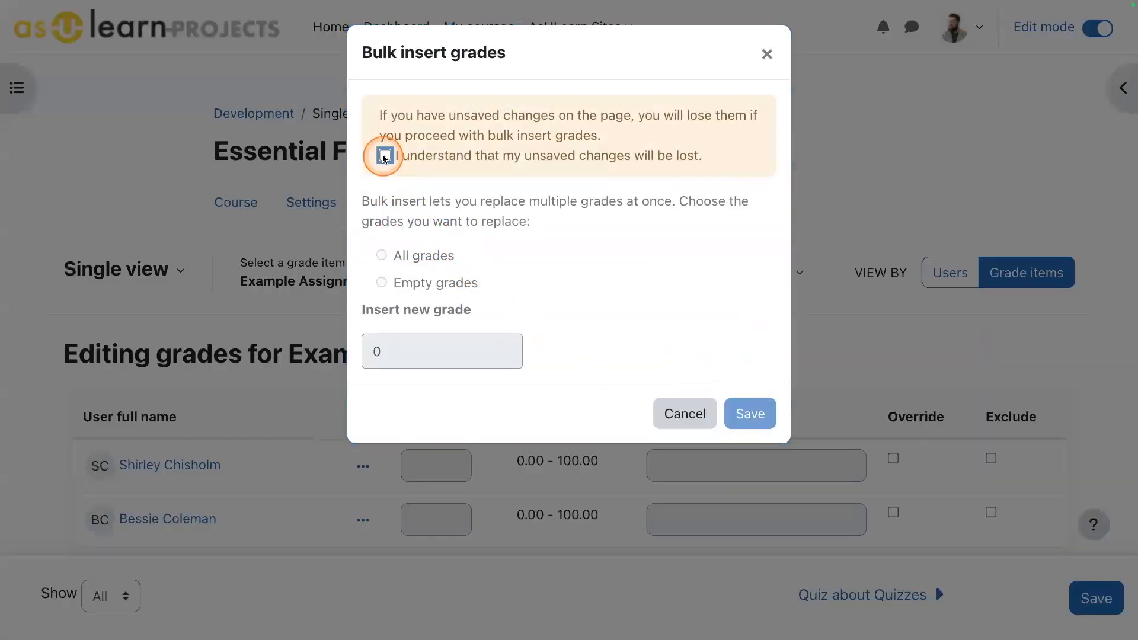
click(390, 289)
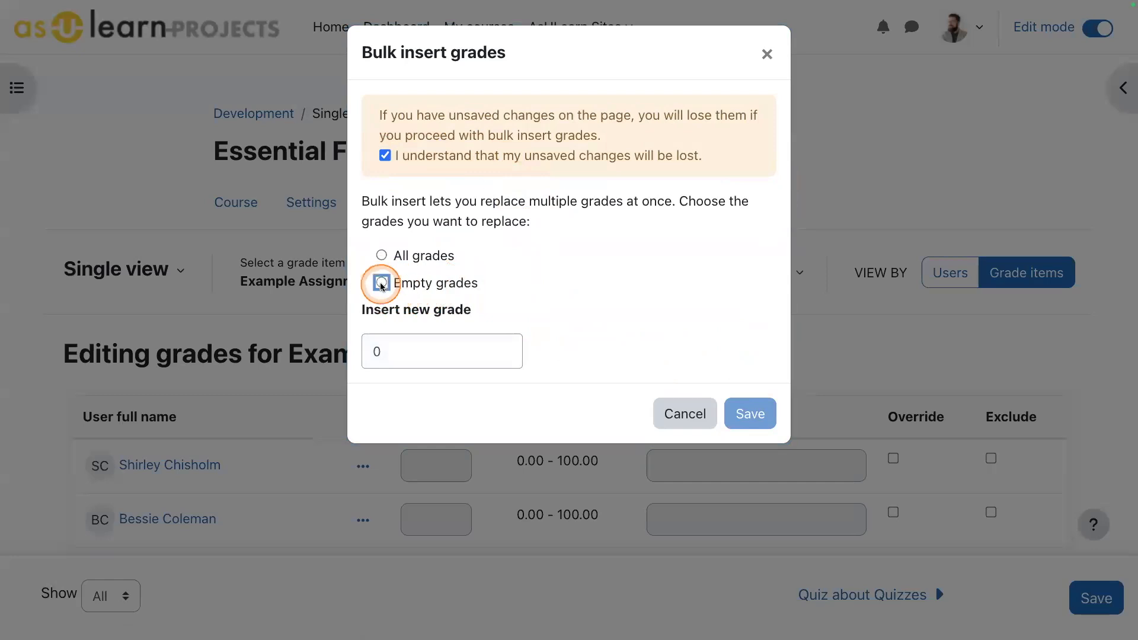
click(415, 347)
text(0)
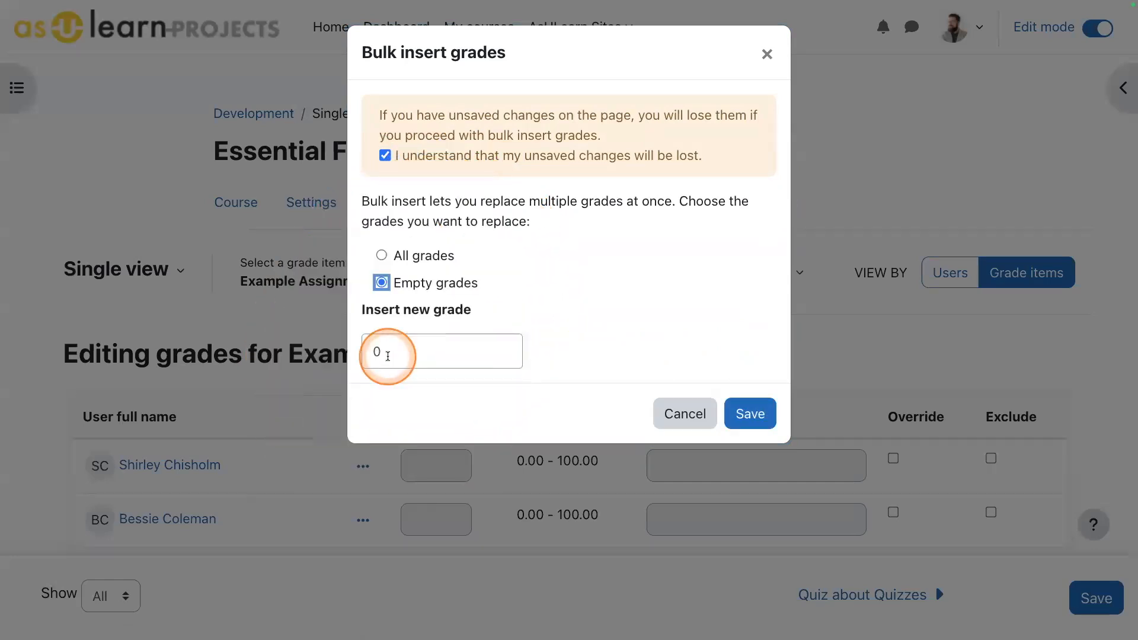
click(684, 413)
- Enable the override for the first student in Example Assignment and enter a grade of 80
scroll(557, 400, down, 2)
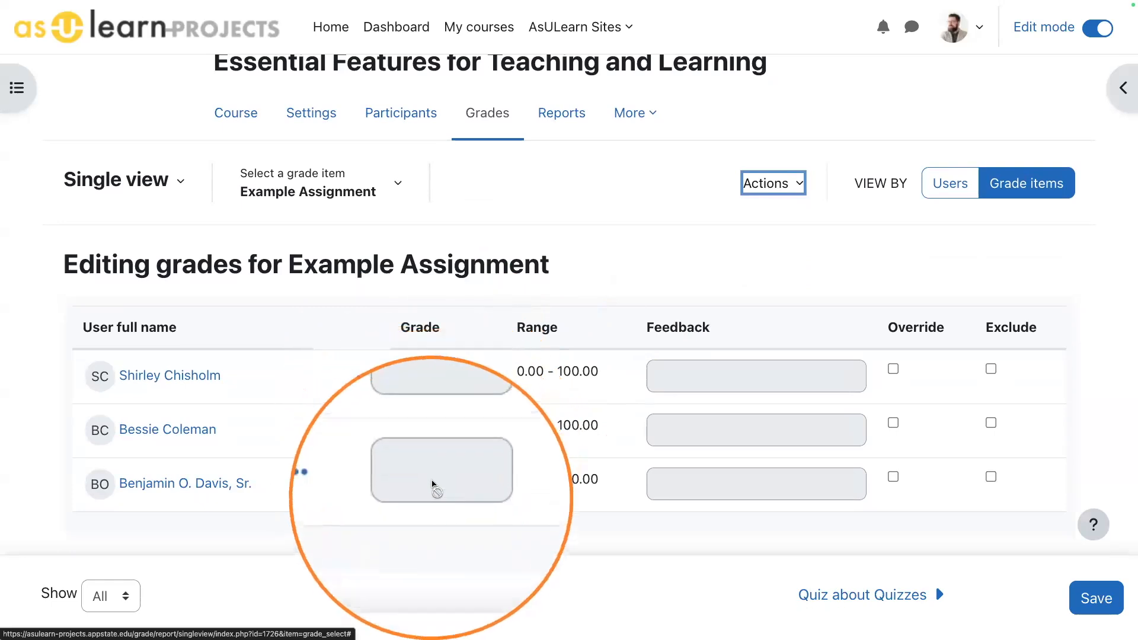
click(767, 263)
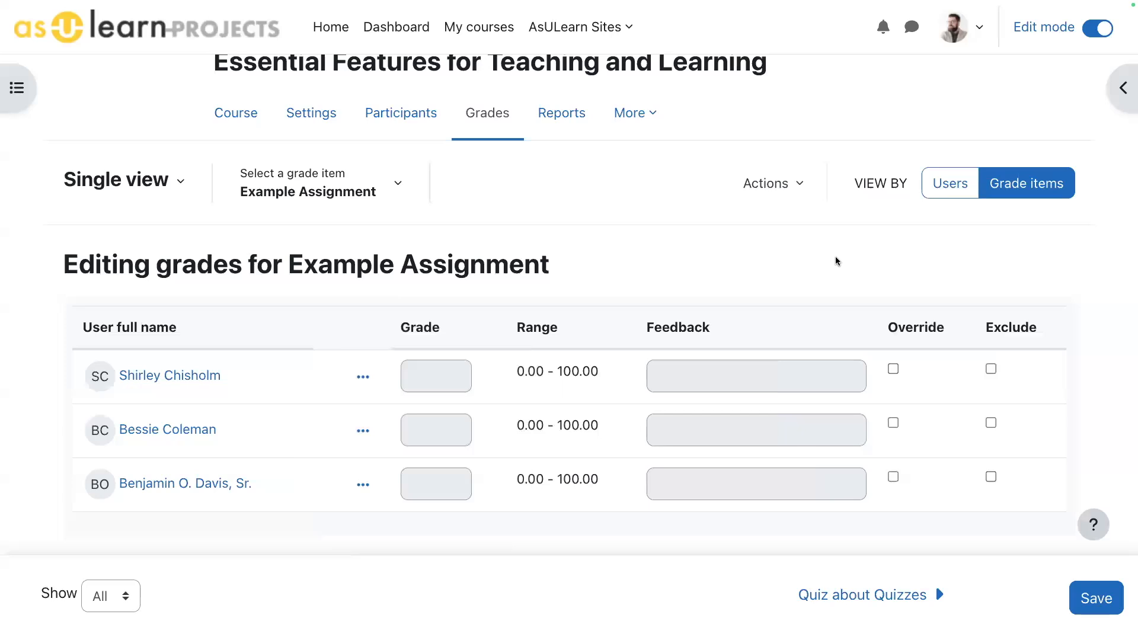
click(893, 368)
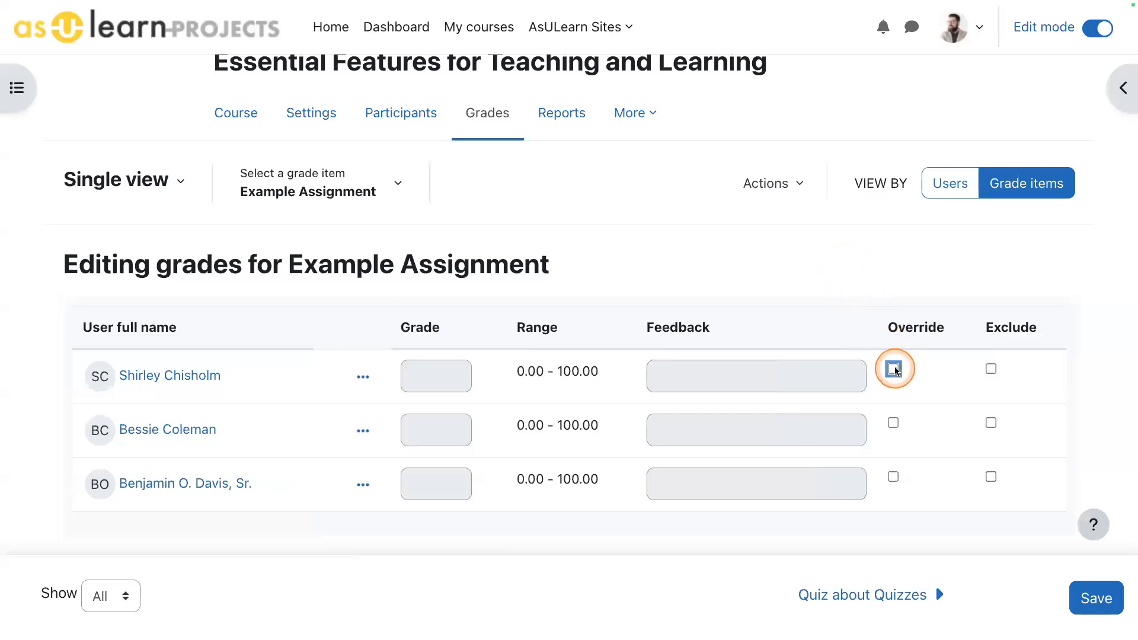
click(424, 382)
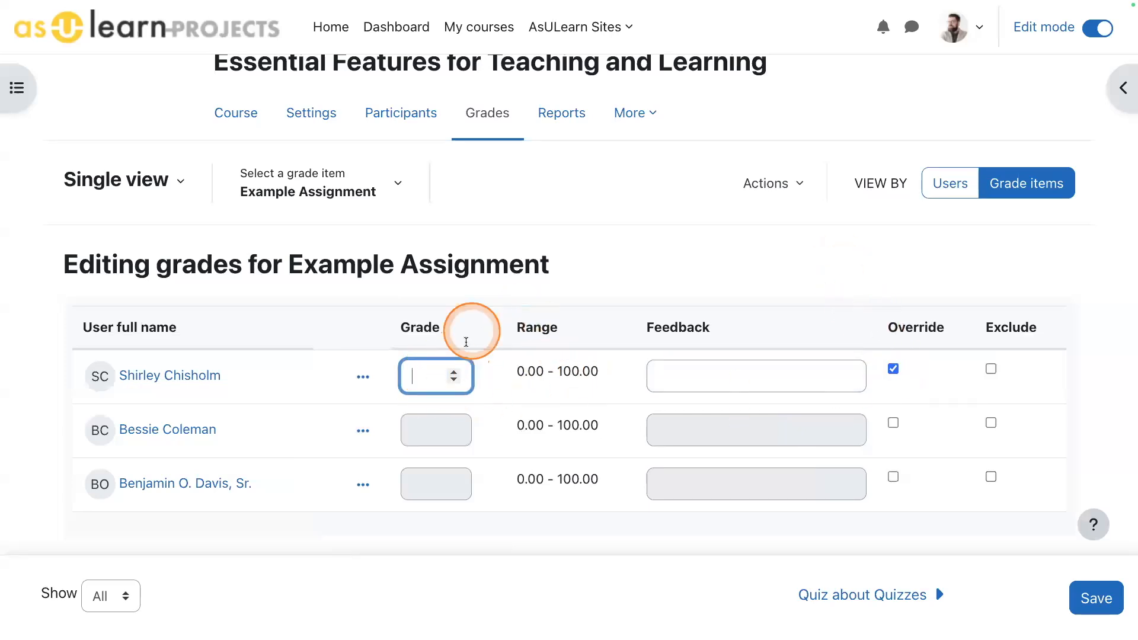
click(637, 237)
click(543, 404)
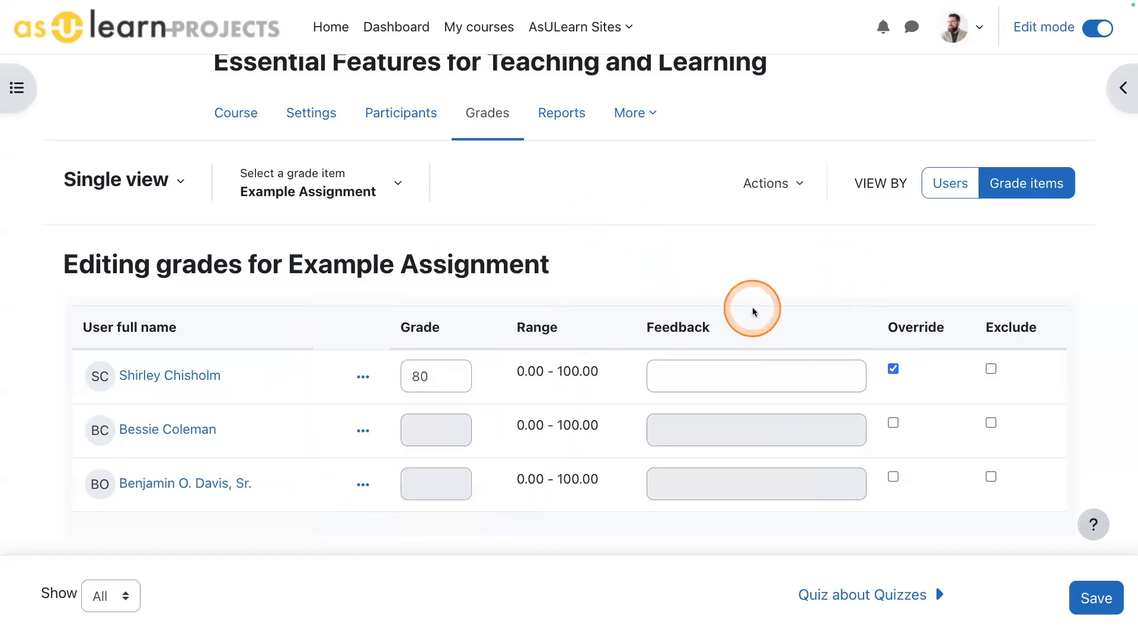
- Turn off the first student's override for Example Assignment and return to the grader report
click(893, 370)
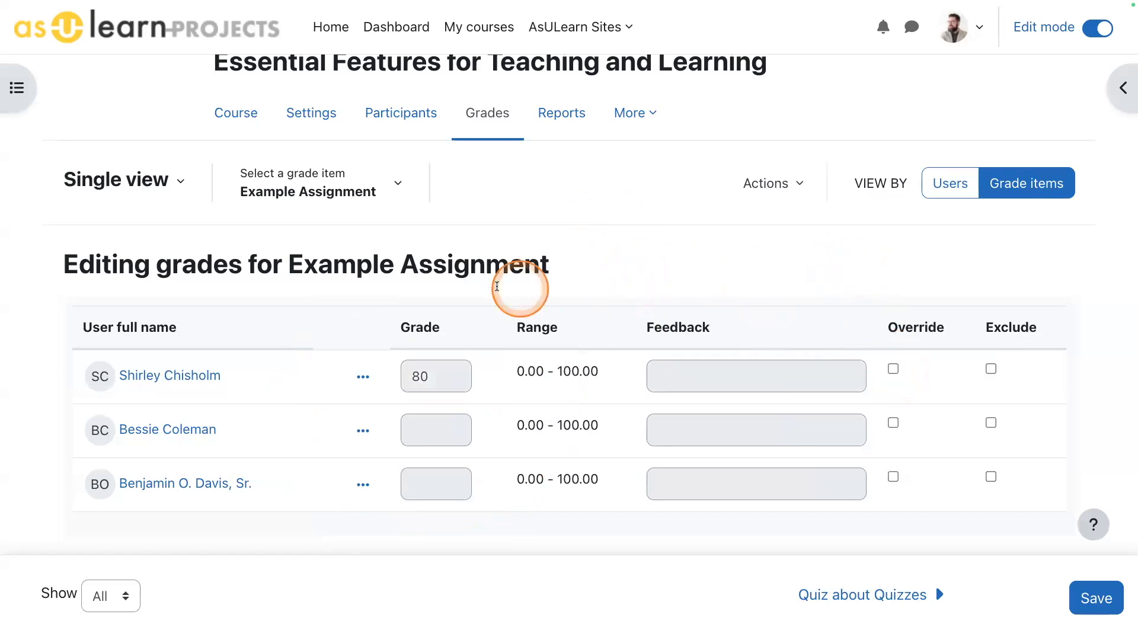
click(142, 182)
click(112, 243)
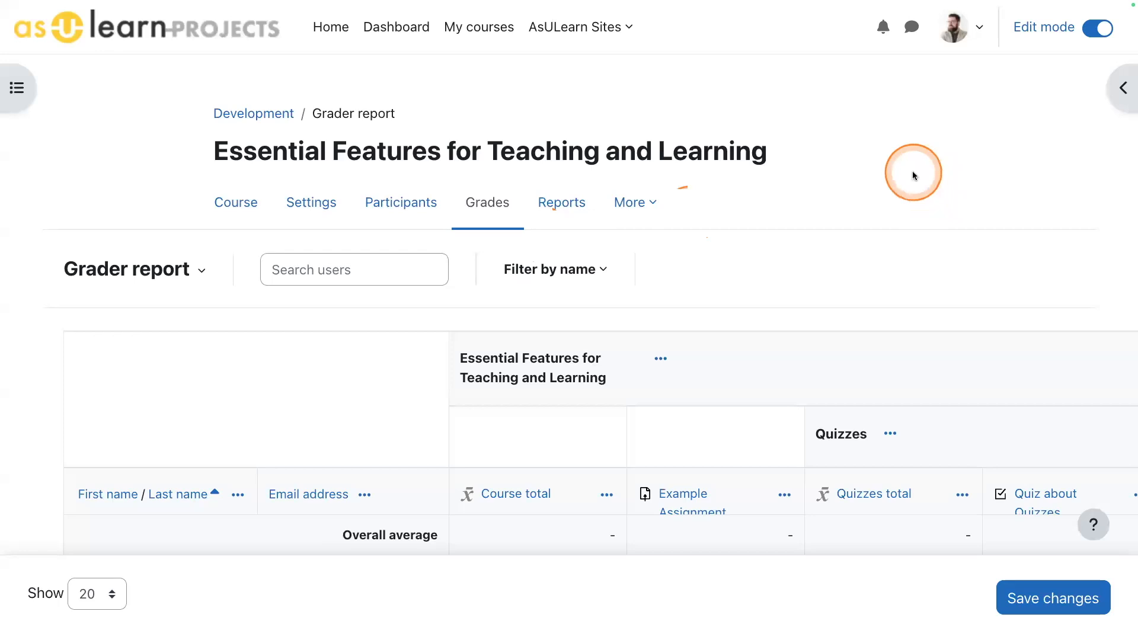
scroll(397, 307, down, 2)
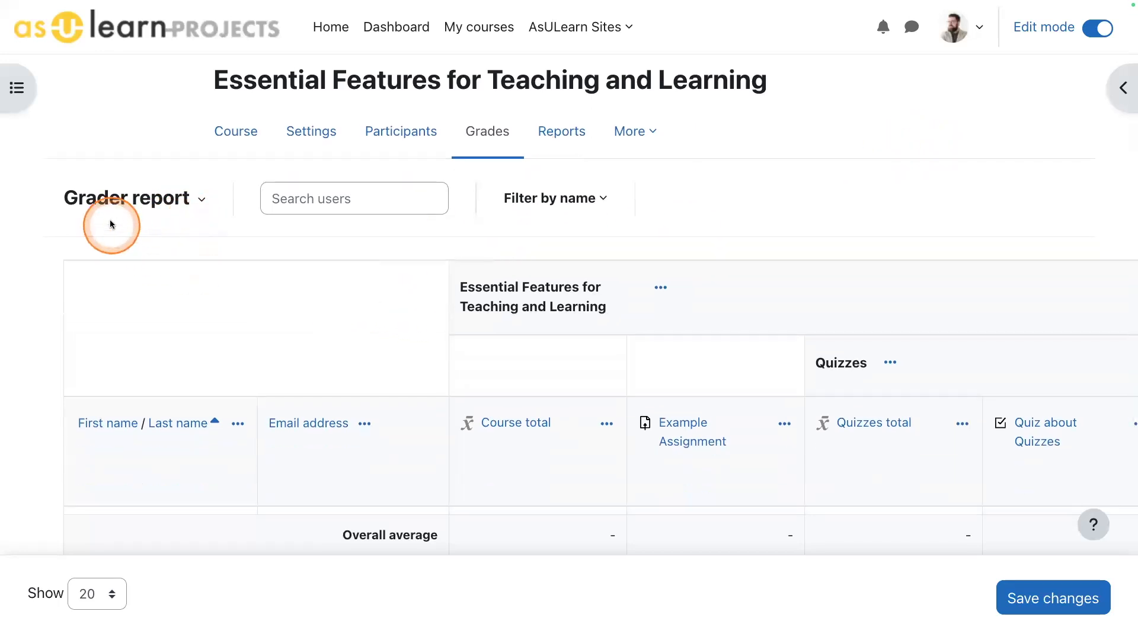
- Open the grade history report and review its filters for users, grade item, grader, dates and revised grades
click(132, 198)
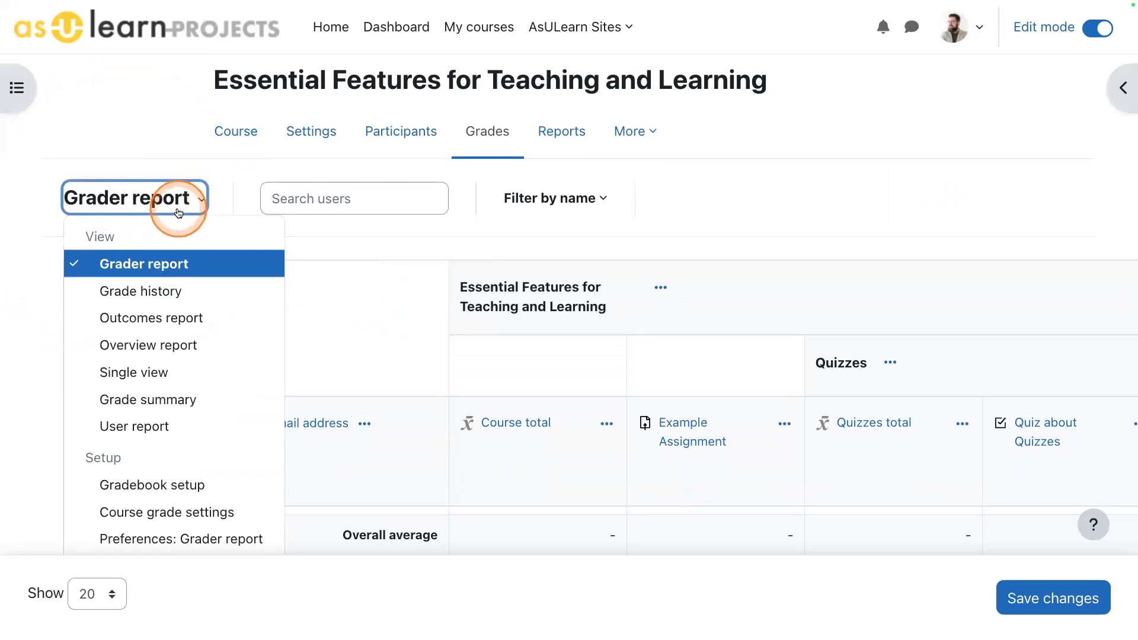
click(151, 291)
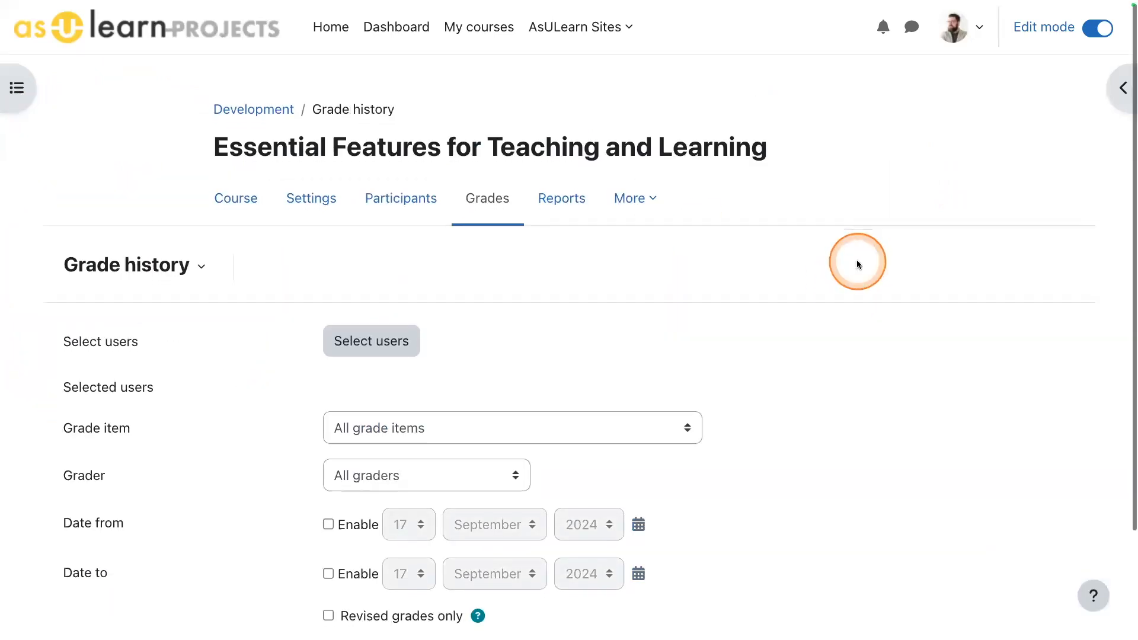
scroll(922, 243, down, 2)
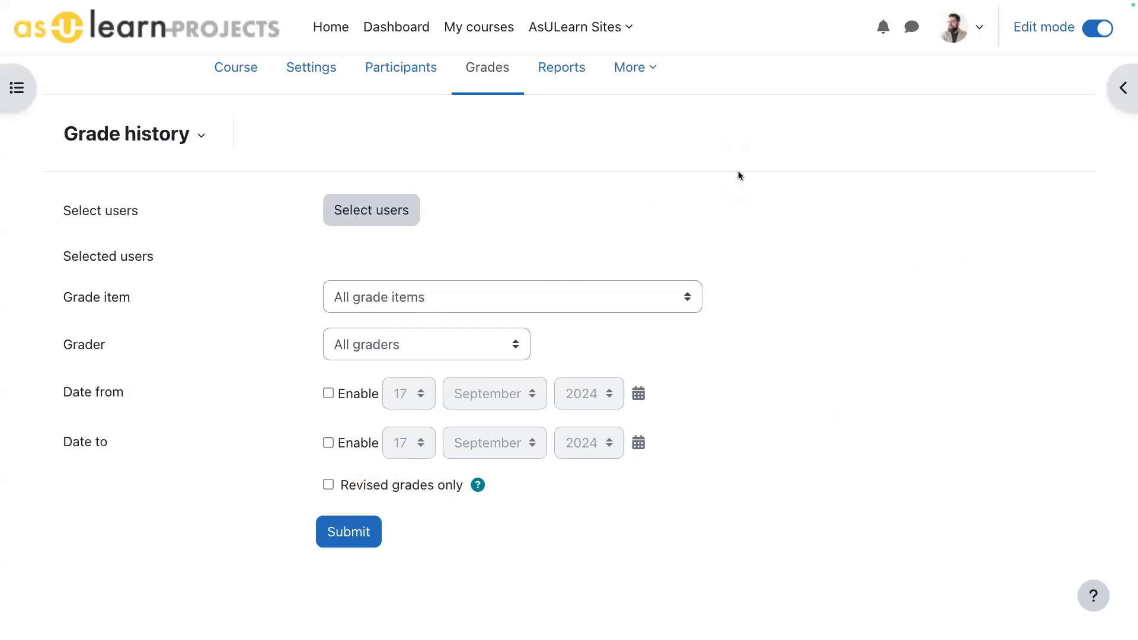
- Open the first student's user report and examine the grades and ranges for the assignment, quizzes, forums and lessons
click(156, 136)
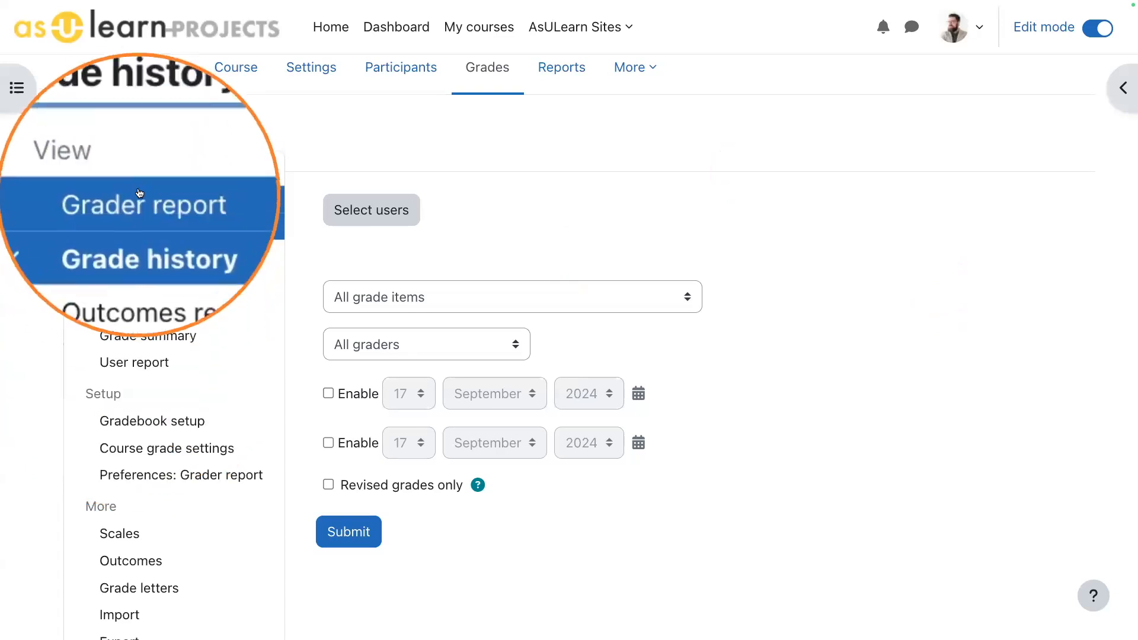
click(140, 366)
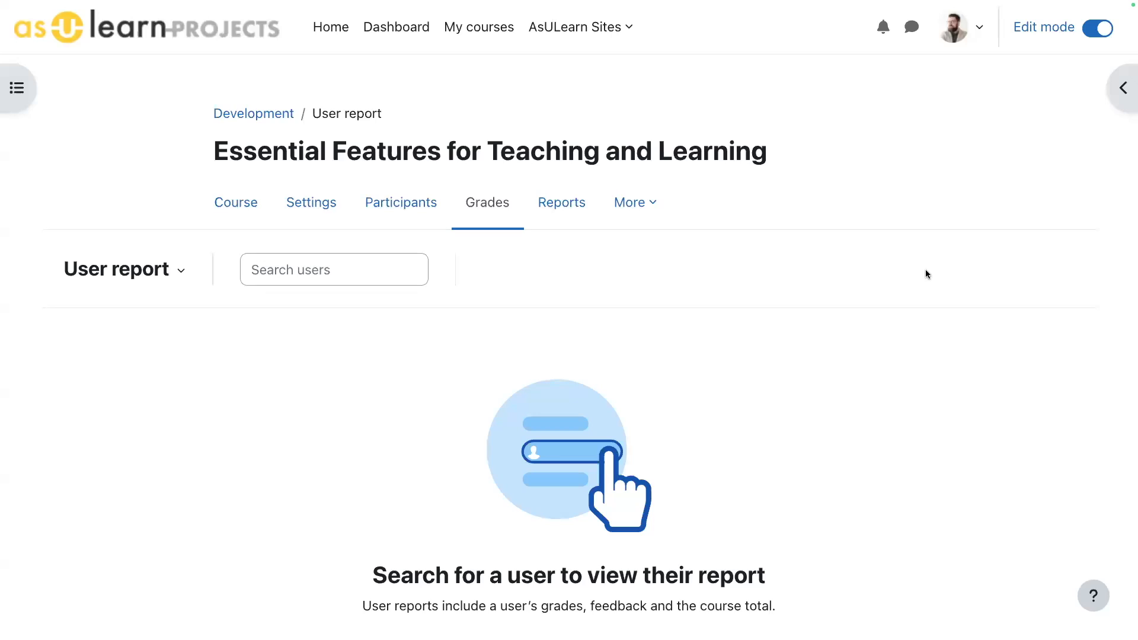
click(267, 270)
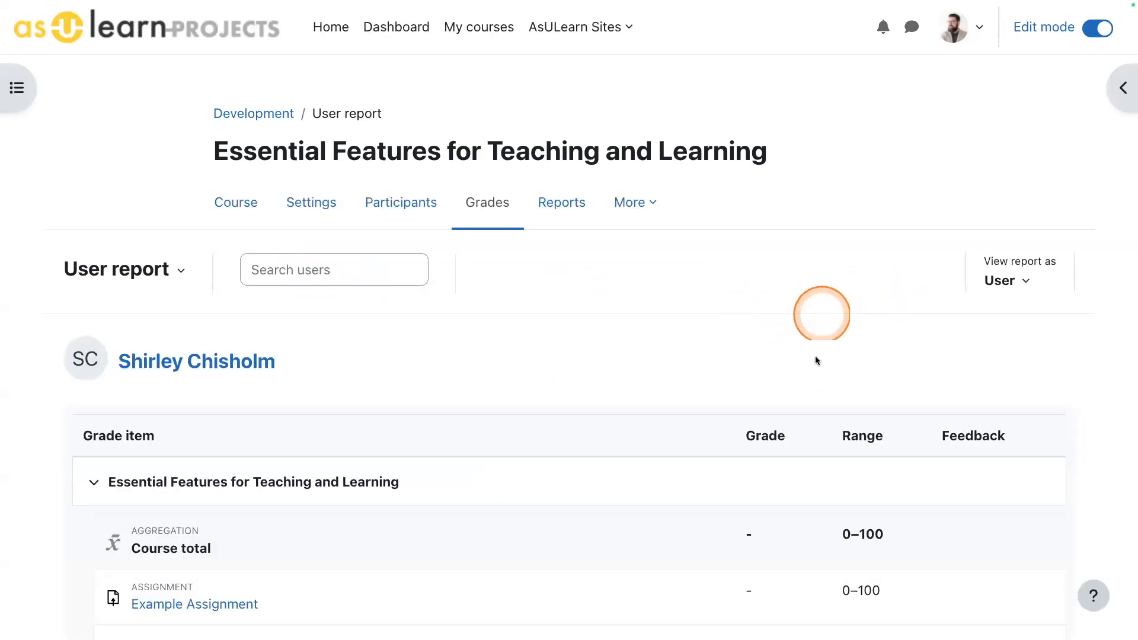
scroll(759, 302, down, 3)
scroll(747, 322, down, 10)
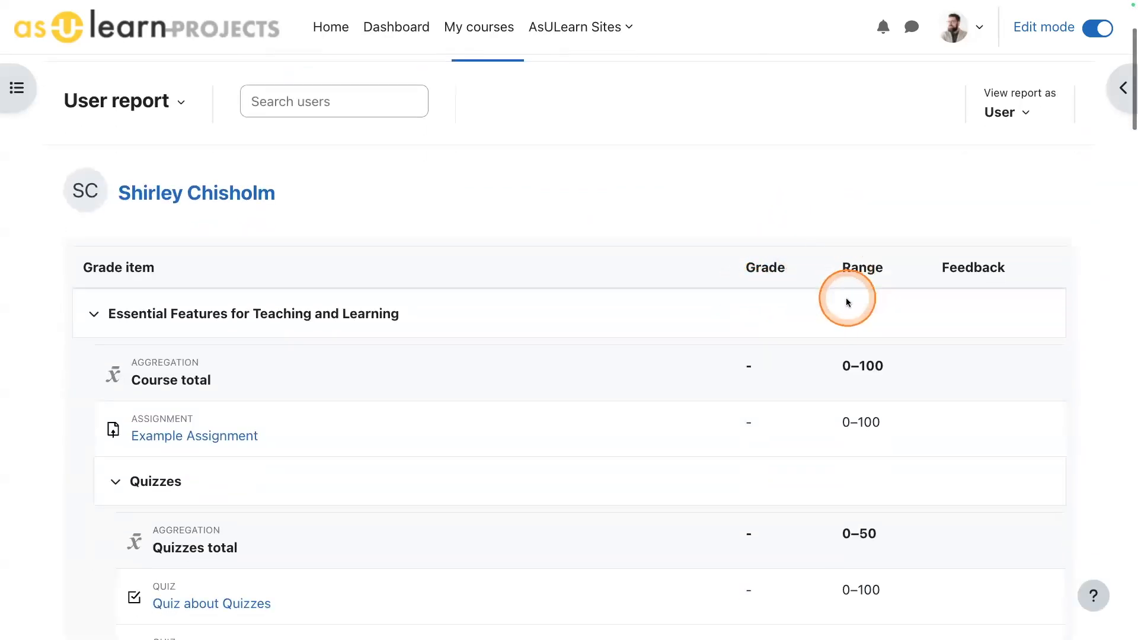
scroll(824, 303, down, 6)
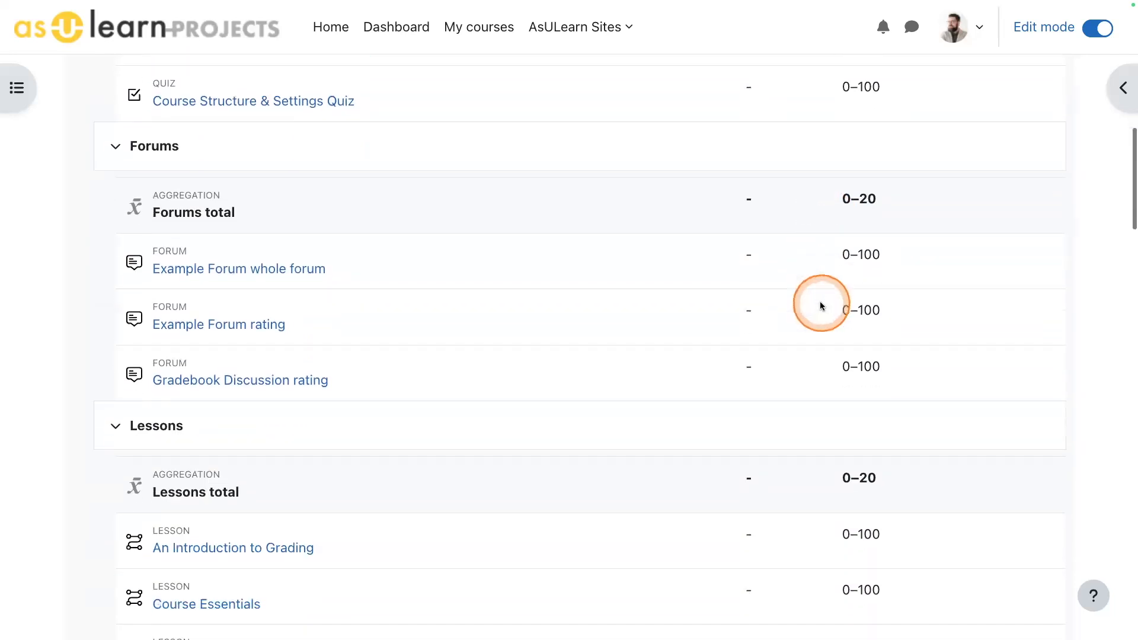
scroll(816, 304, up, 1)
scroll(814, 305, up, 15)
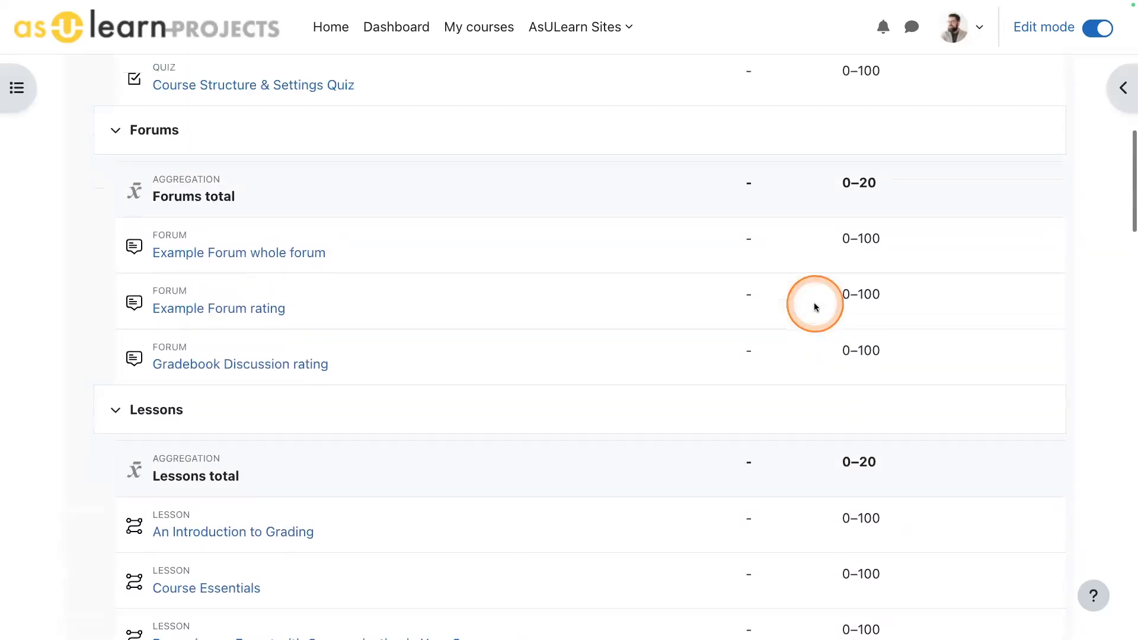
scroll(814, 306, up, 3)
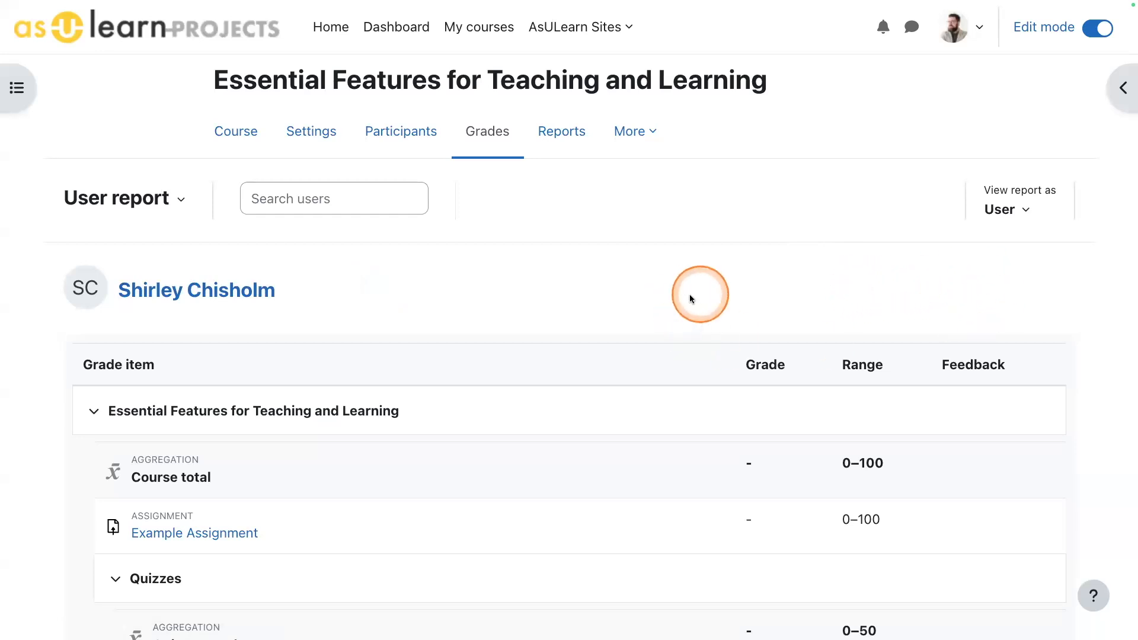
click(149, 202)
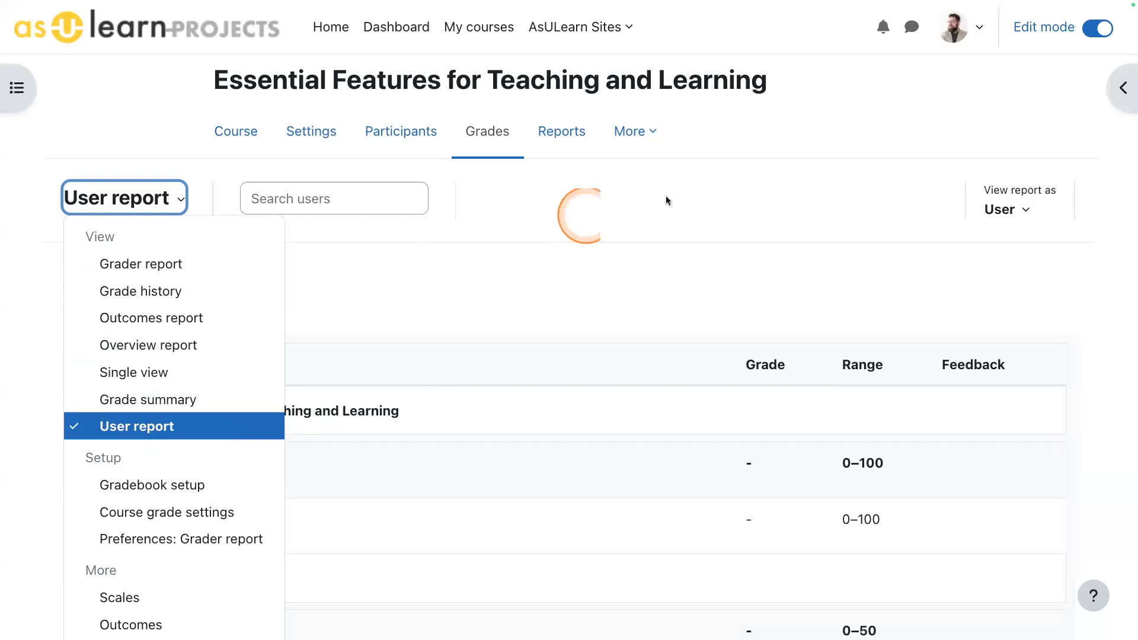
click(669, 197)
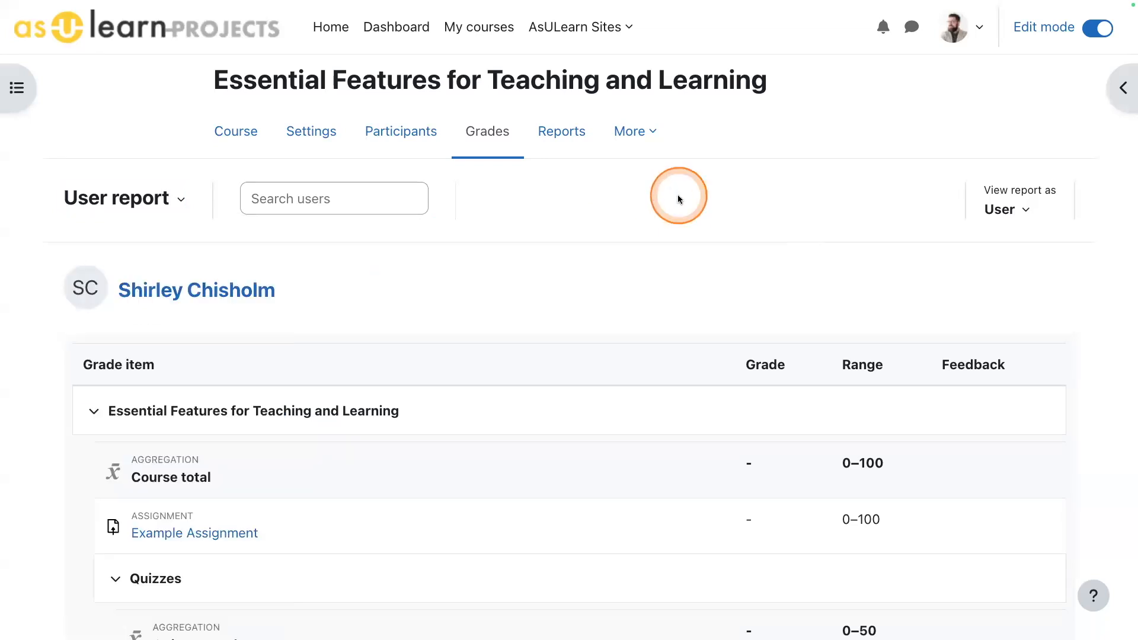